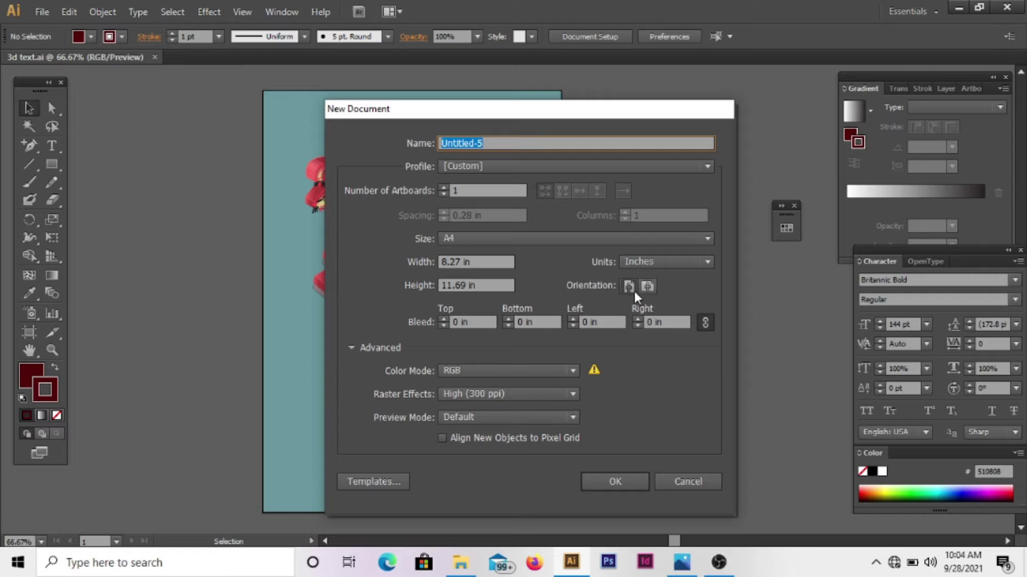
Step: Create a new A4 document in landscape orientation
click(647, 287)
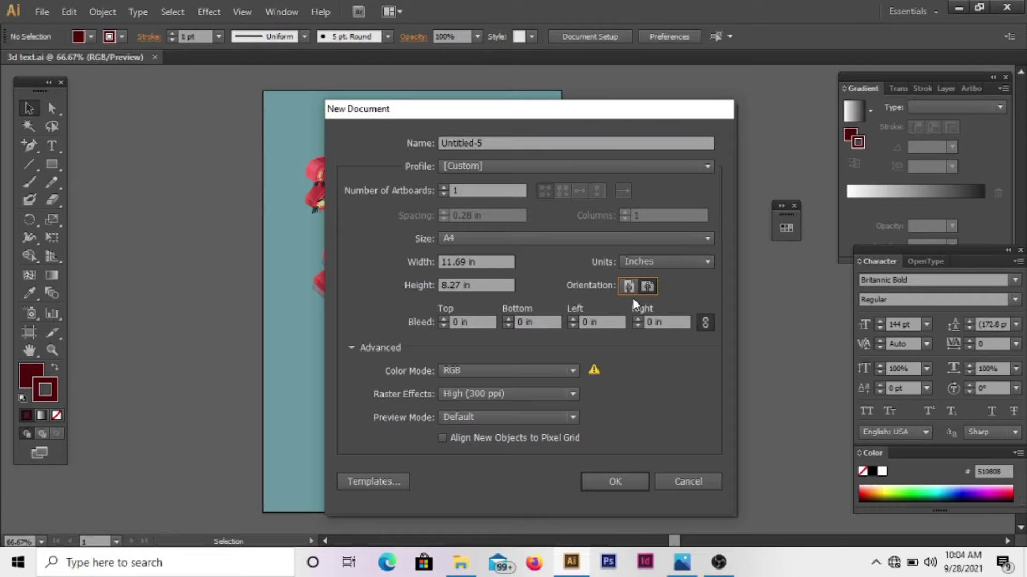
click(709, 239)
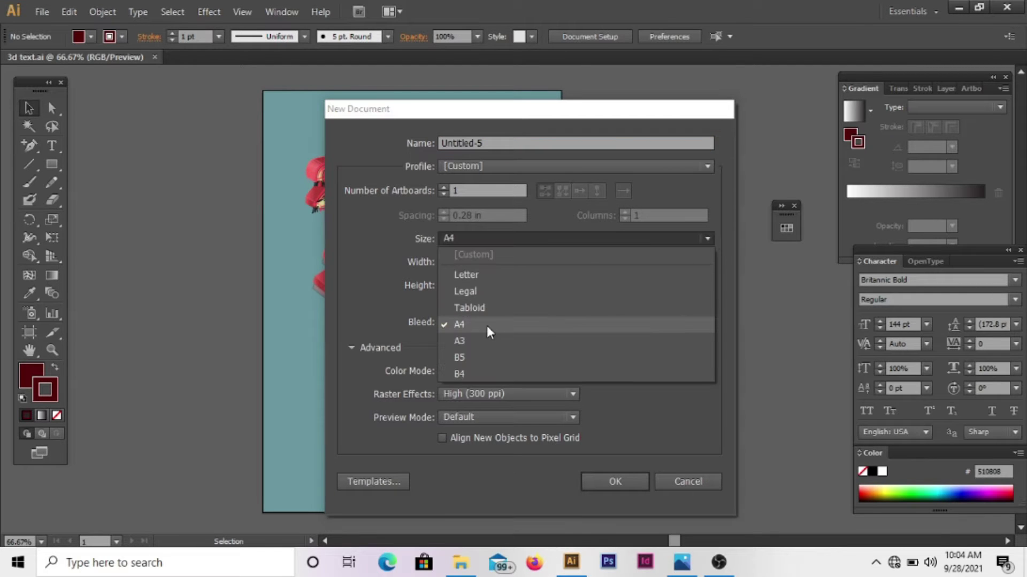
click(487, 325)
click(613, 480)
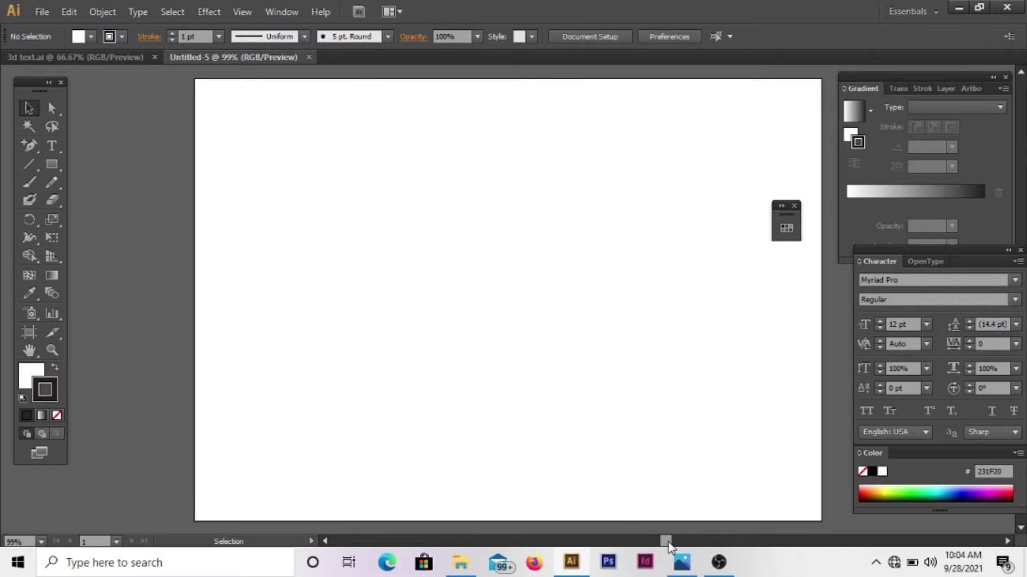
Step: Add an area text frame across the artboard with the centred word DESIGN at 200 pt
click(51, 146)
drag(225, 179, 741, 401)
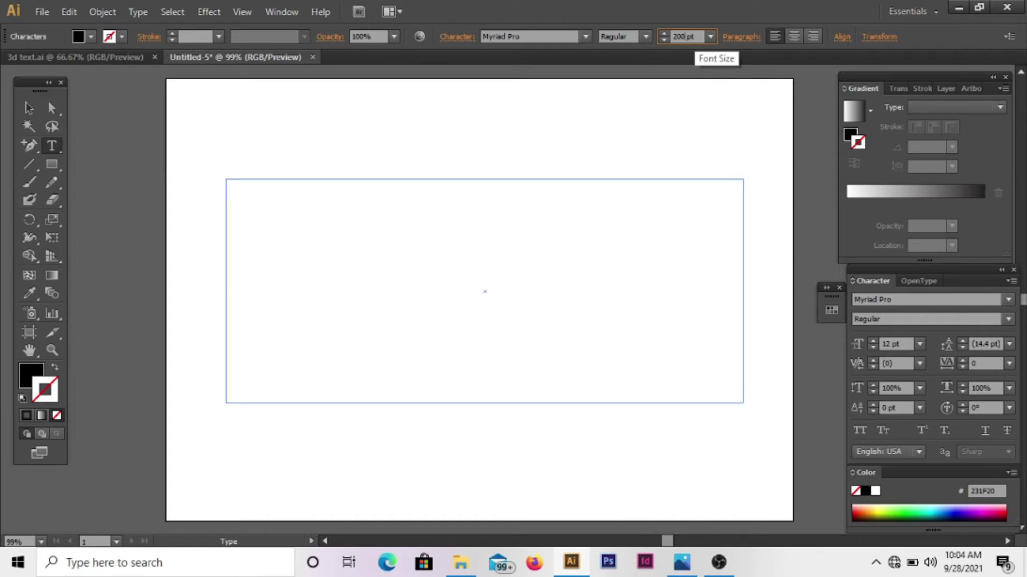
key(Return)
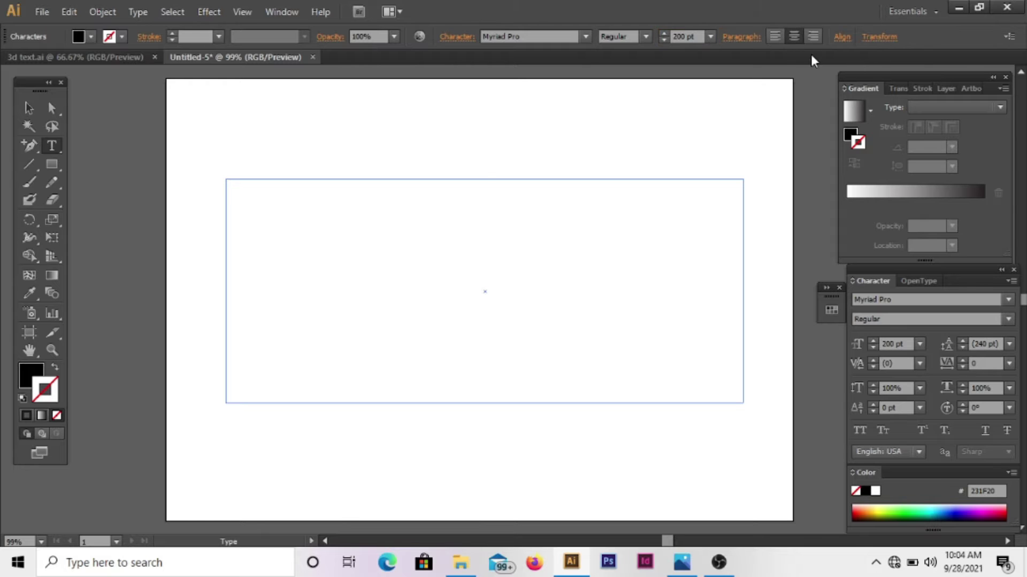
text(d)
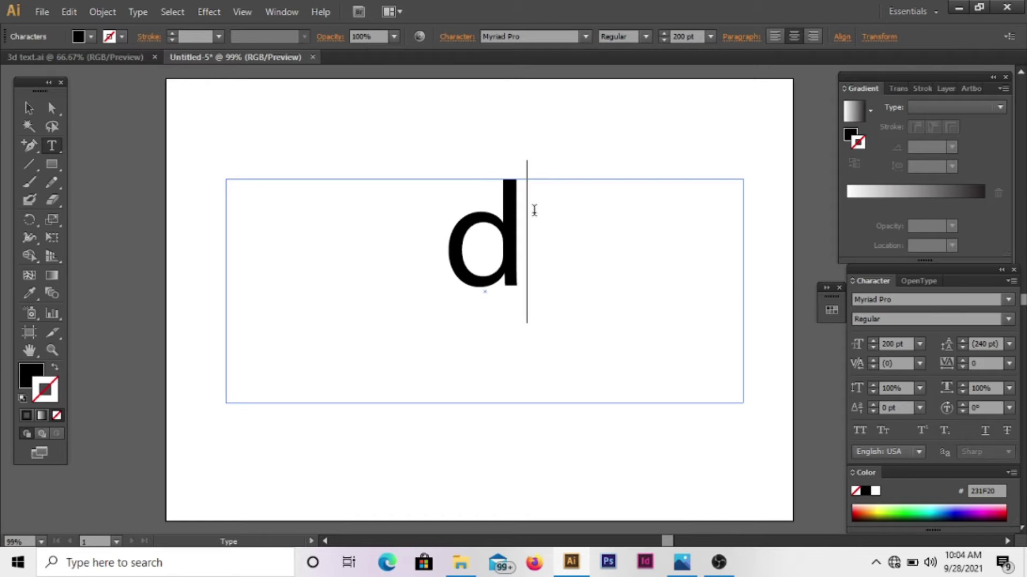
key(BackSpace)
text(DESIGN)
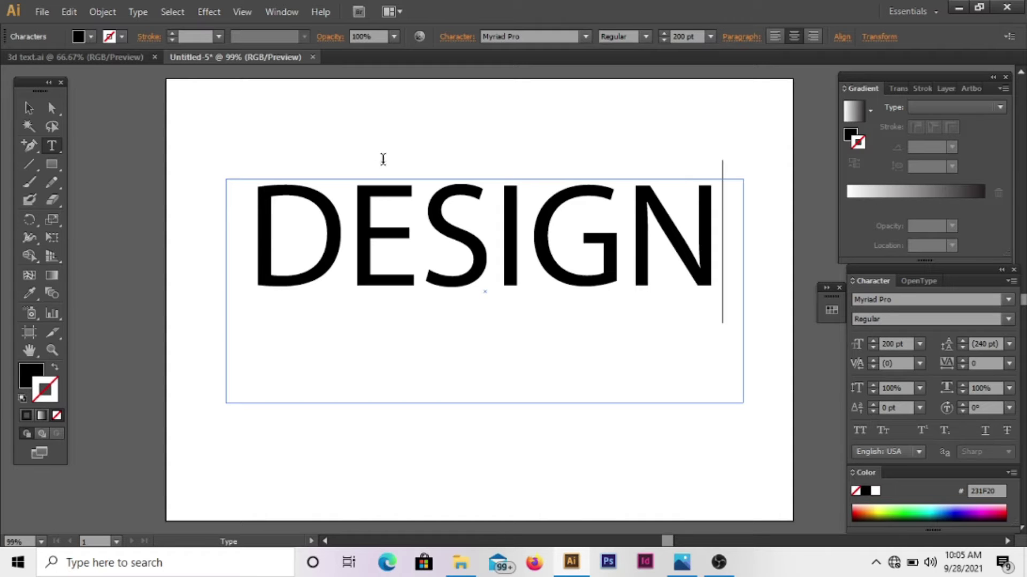
click(29, 108)
click(306, 154)
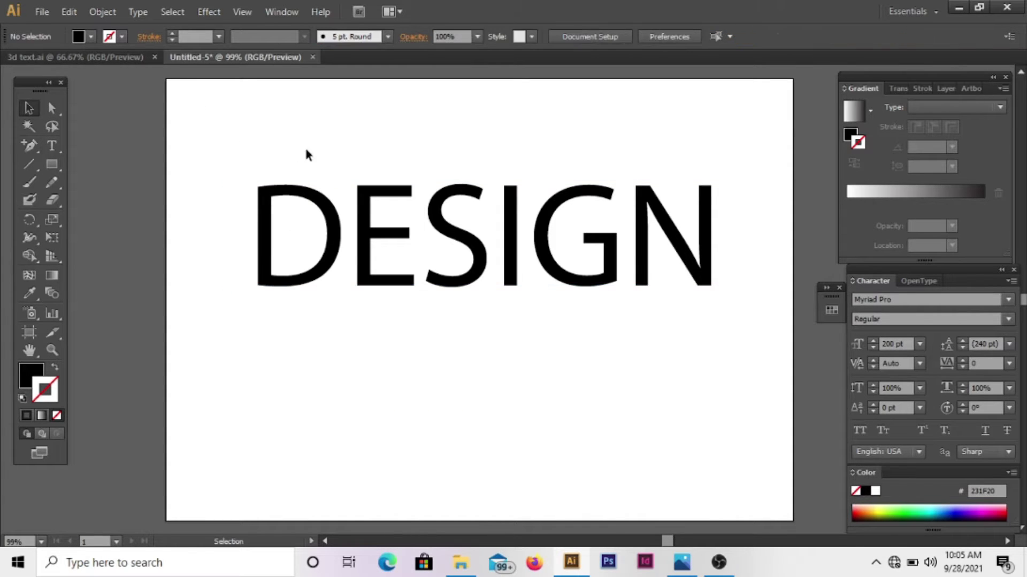
Step: Expand the DESIGN text's object and fill into editable outlines
click(361, 201)
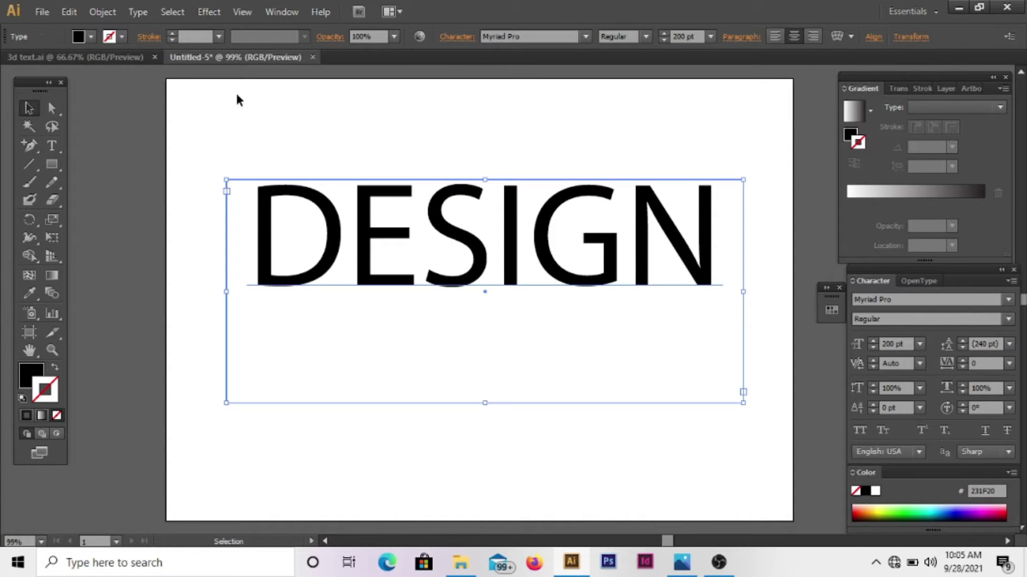
click(94, 15)
click(155, 173)
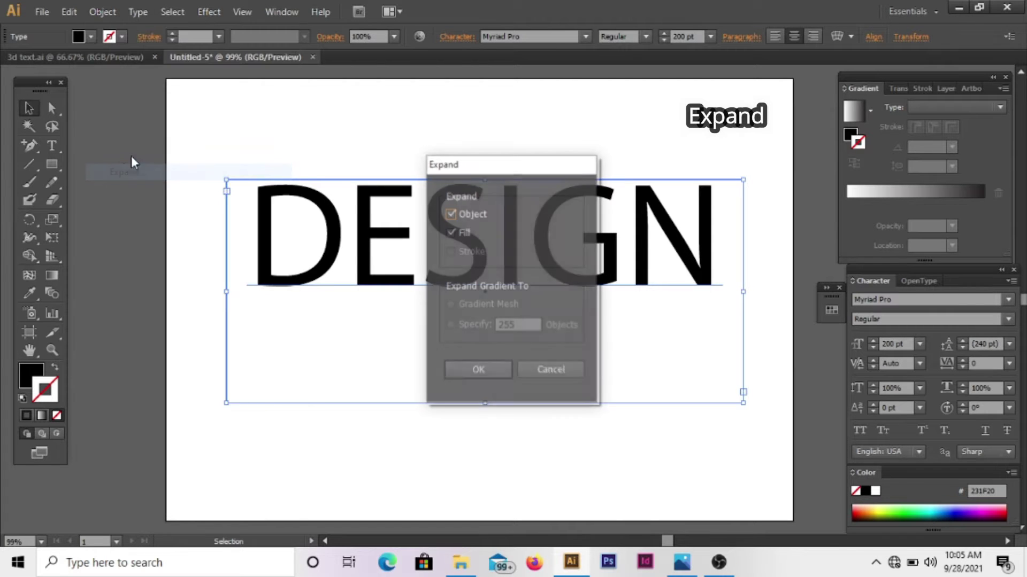
click(490, 368)
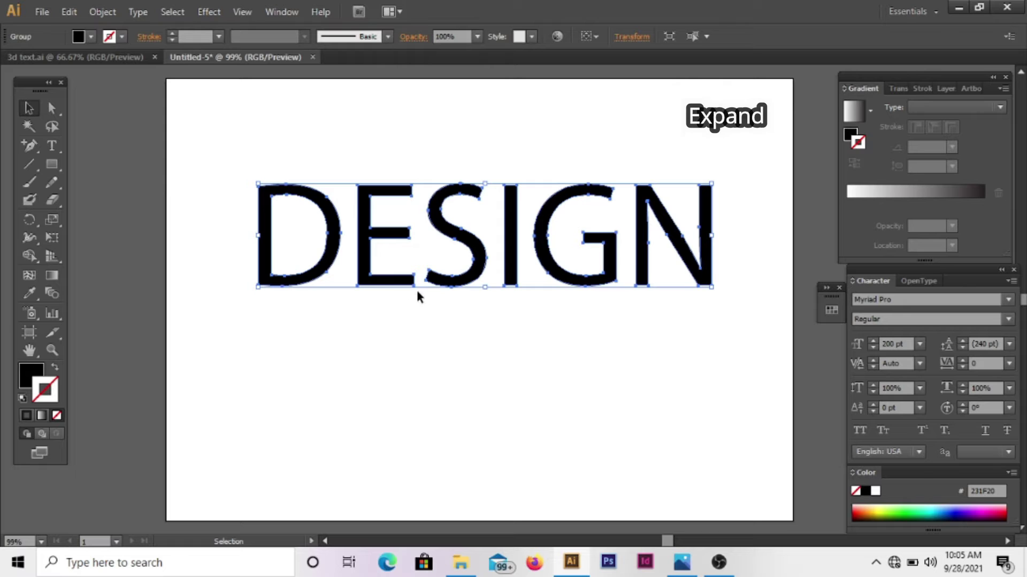
Step: Ungroup the expanded word so that each letter can be selected separately
click(92, 14)
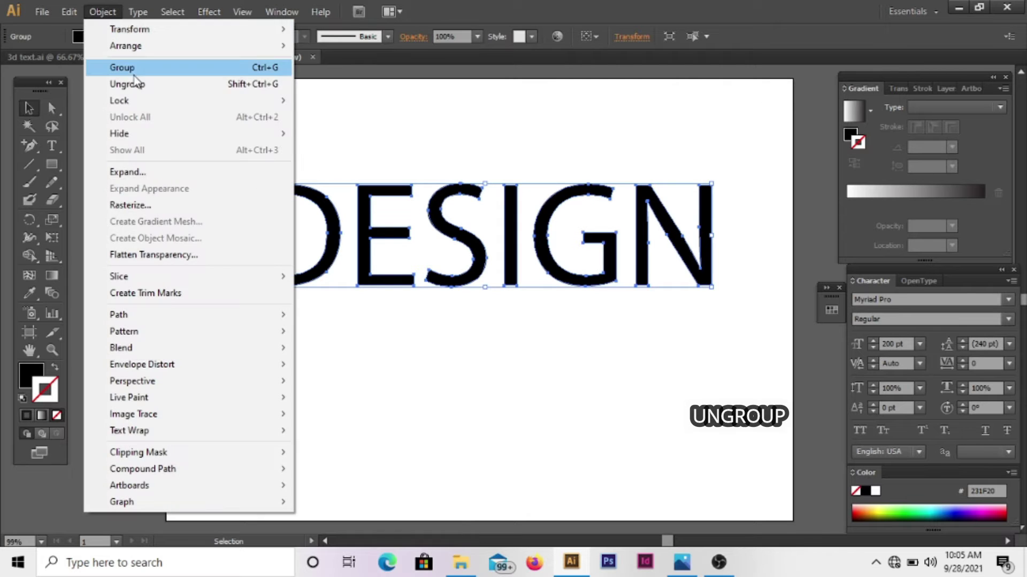
click(135, 84)
click(302, 176)
click(324, 214)
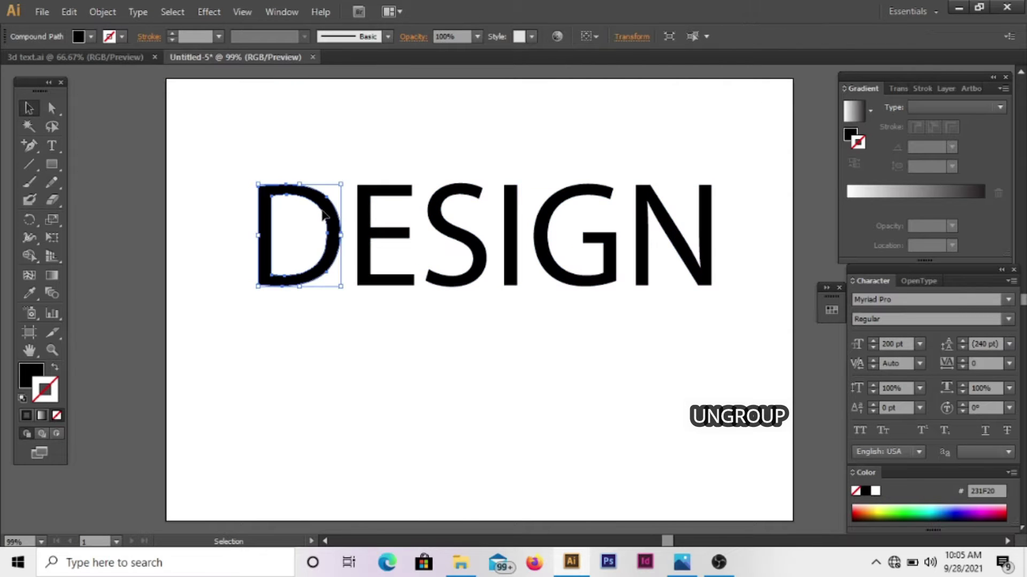
click(396, 149)
Step: Move the letters ESIGN to the lower part of the artboard and shift the D slightly up and left
drag(346, 167, 752, 318)
drag(655, 206, 560, 389)
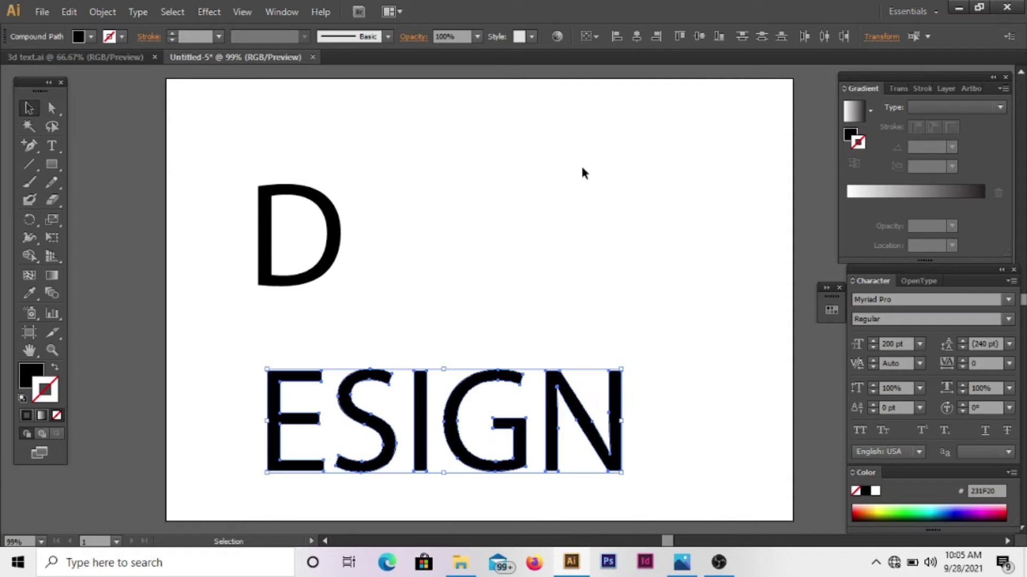
click(489, 195)
drag(332, 206, 283, 197)
click(349, 160)
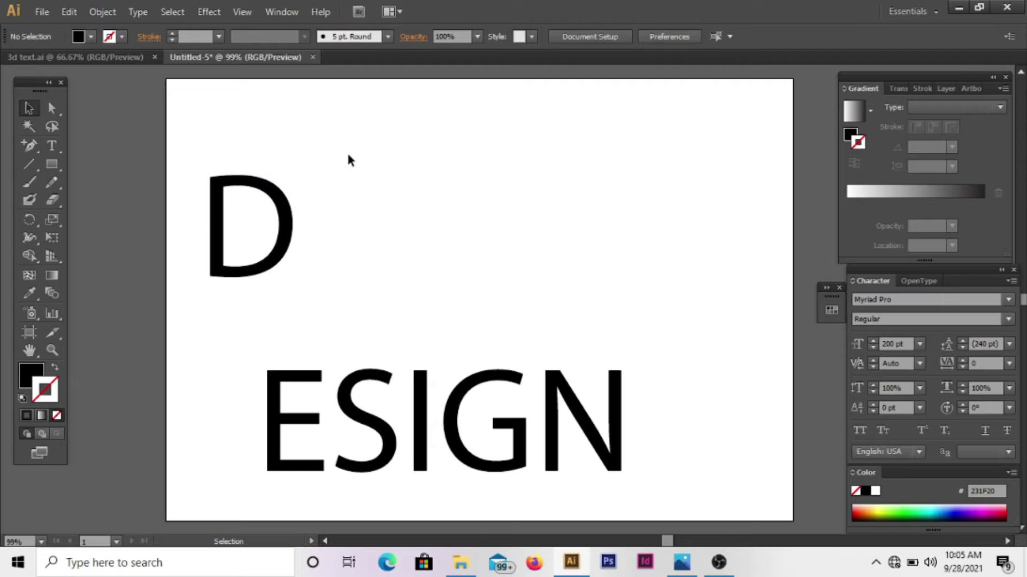
Step: Apply a 3D Extrude & Bevel effect to the letter D with Off-Axis Front position, 50 pt depth and preview on
click(270, 190)
click(209, 11)
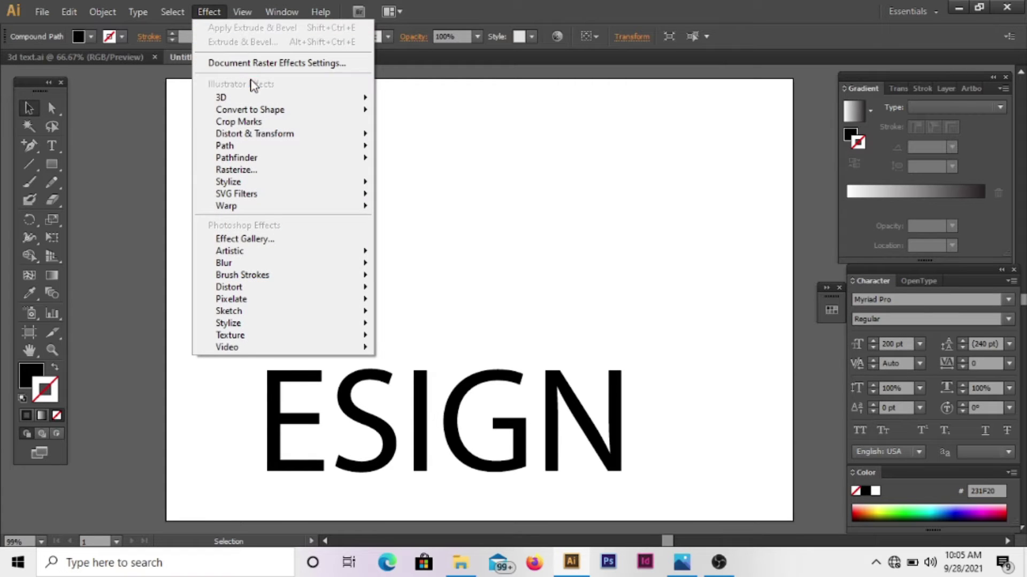
mouse_move(253, 101)
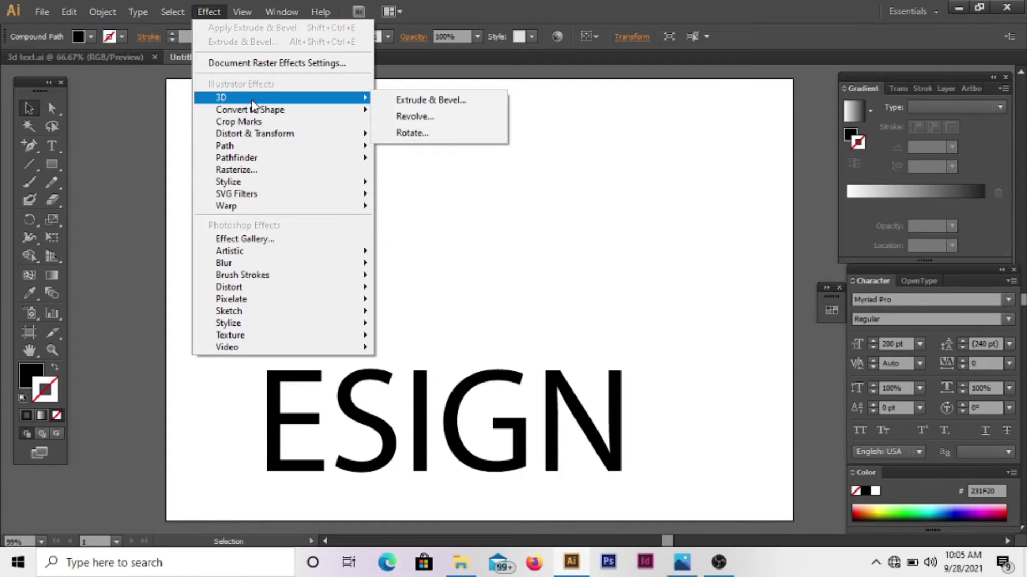
click(387, 100)
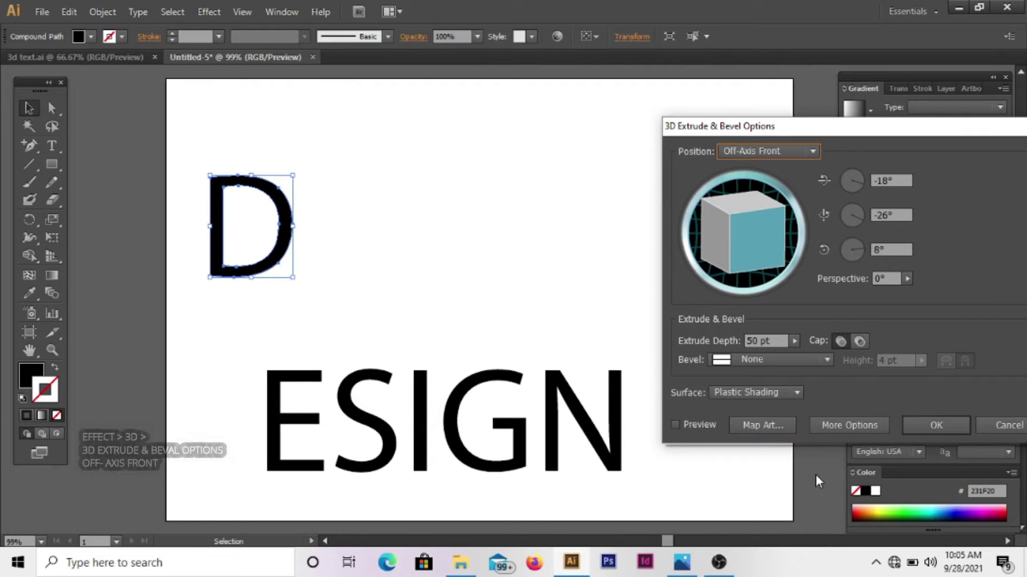
click(673, 425)
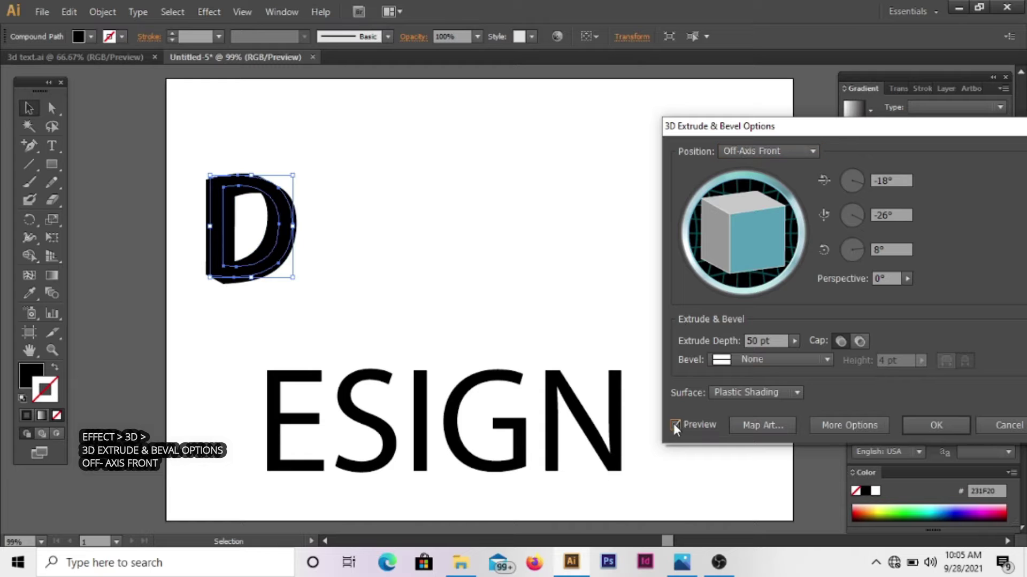
click(812, 152)
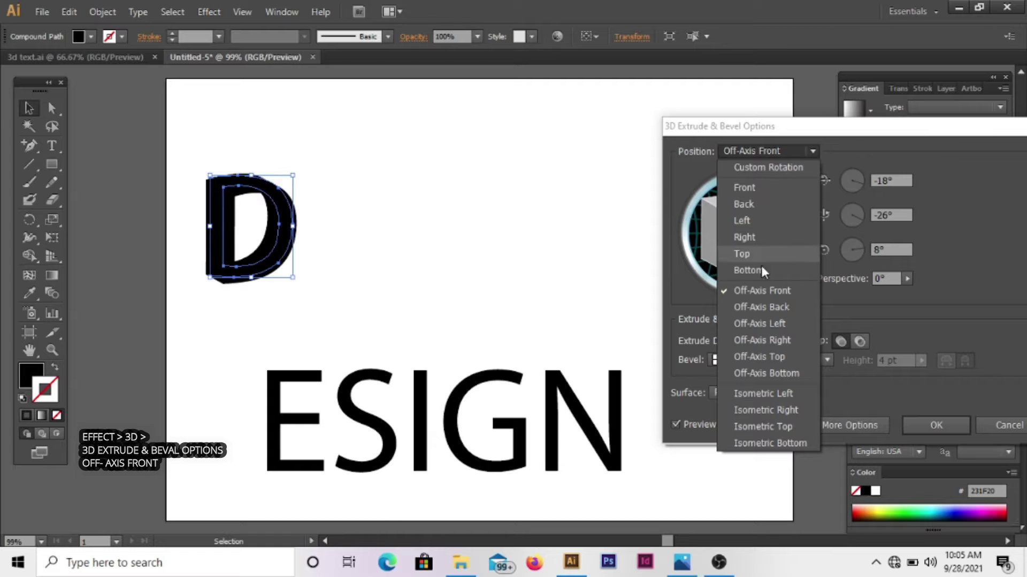
click(766, 292)
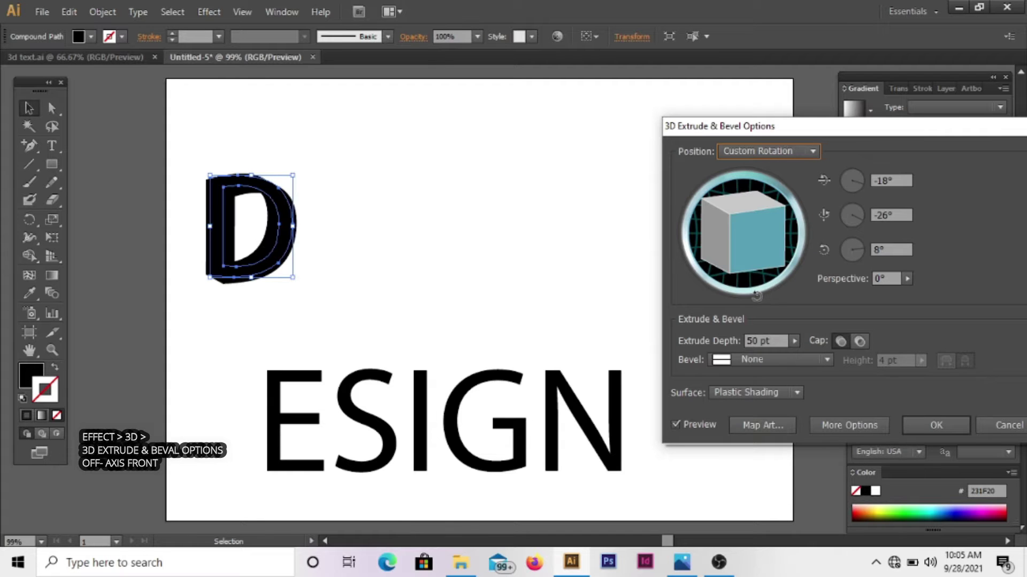
click(936, 425)
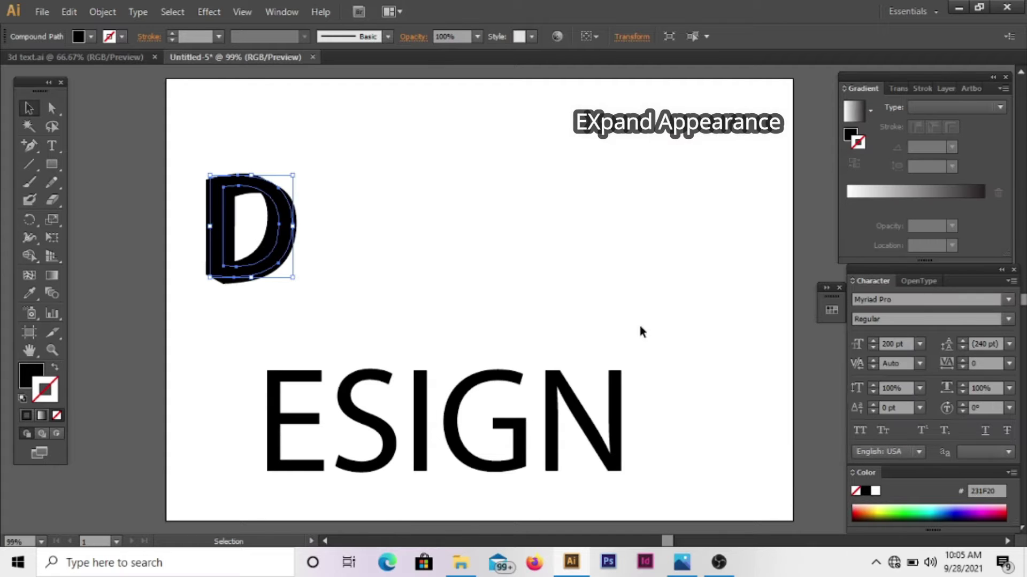
Step: Expand the appearance of the extruded letter D
click(99, 12)
click(164, 190)
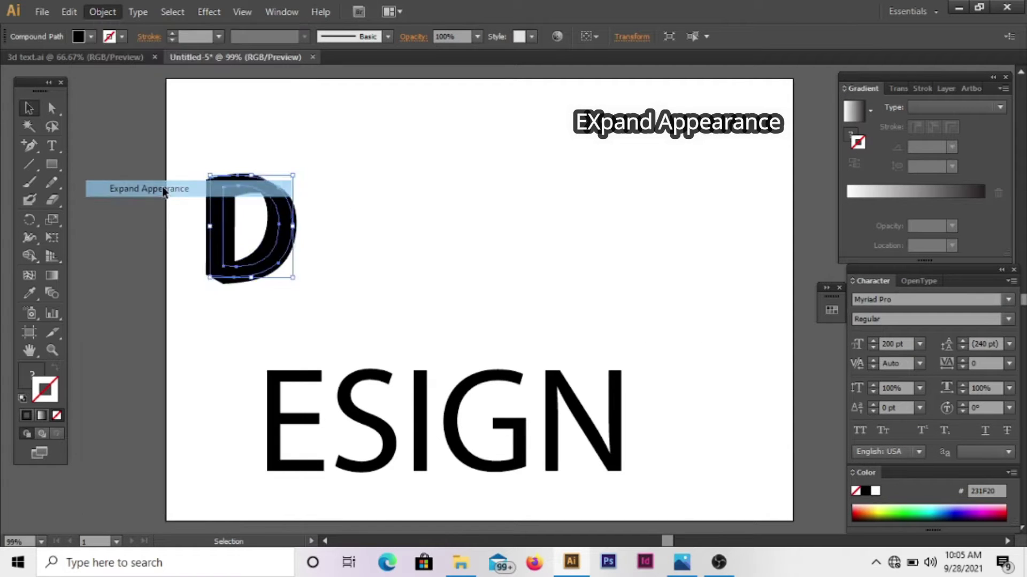
click(320, 178)
Step: Ungroup the expanded 3D letter D twice to separate its front and side faces
drag(198, 160, 317, 302)
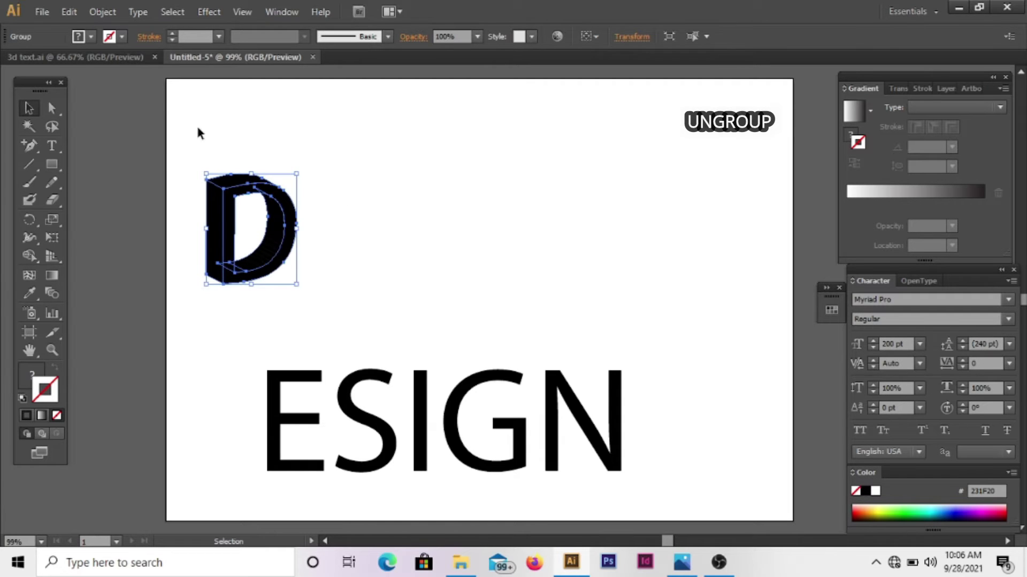
click(102, 12)
click(137, 85)
click(309, 131)
click(277, 187)
click(105, 12)
click(149, 86)
click(319, 167)
Step: Fill the front face of the D with orange EF670A
click(293, 226)
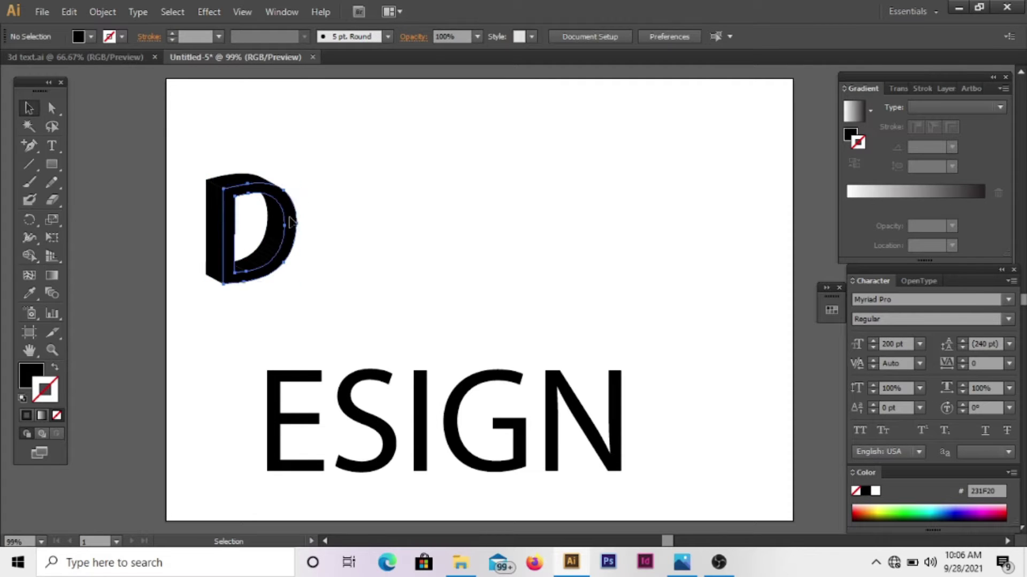
double_click(30, 376)
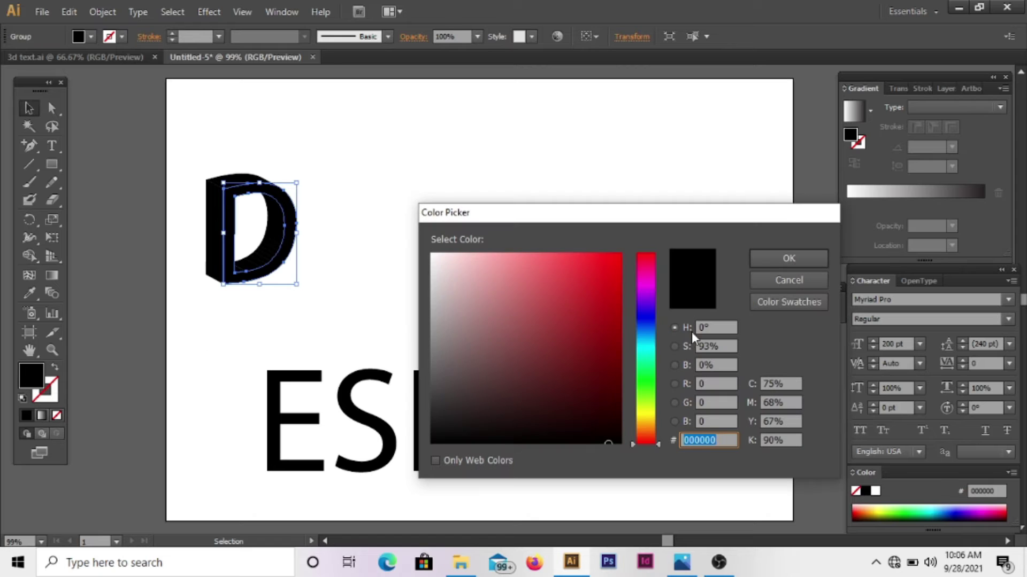
click(647, 437)
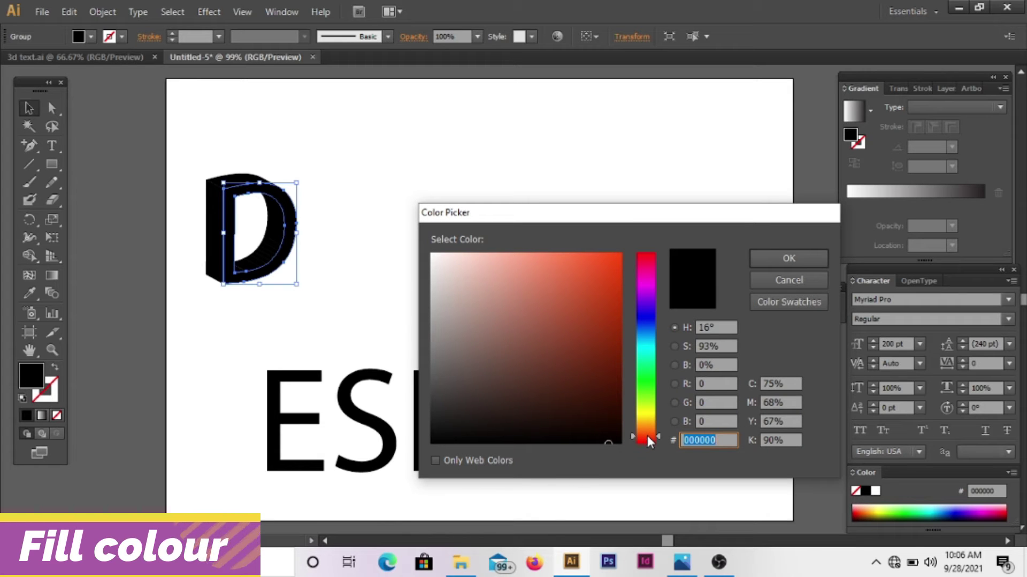
drag(650, 441, 648, 432)
click(613, 264)
click(789, 258)
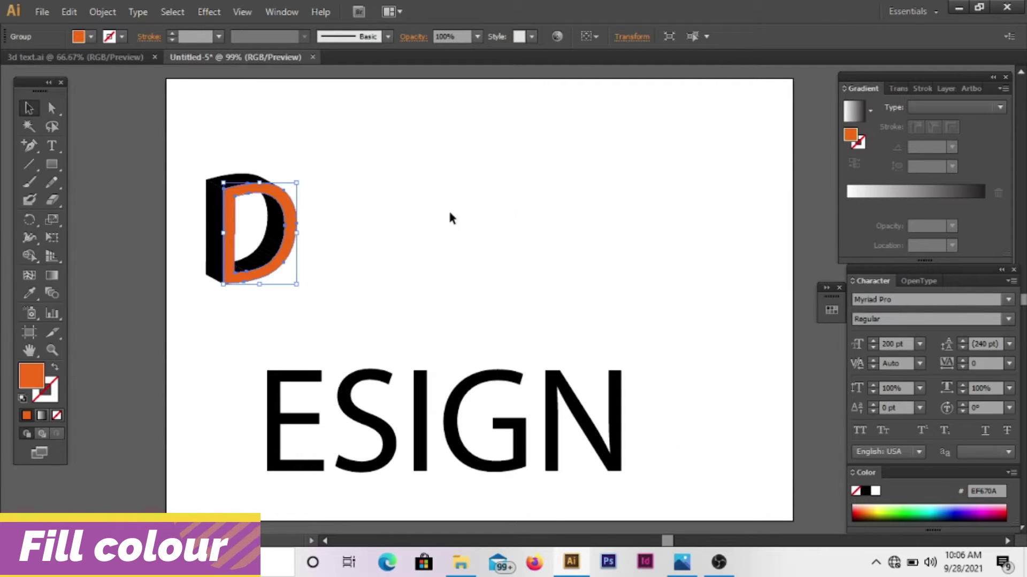
click(449, 218)
Step: Give the front face of the D a dark brown 7F2E0A stroke
click(236, 215)
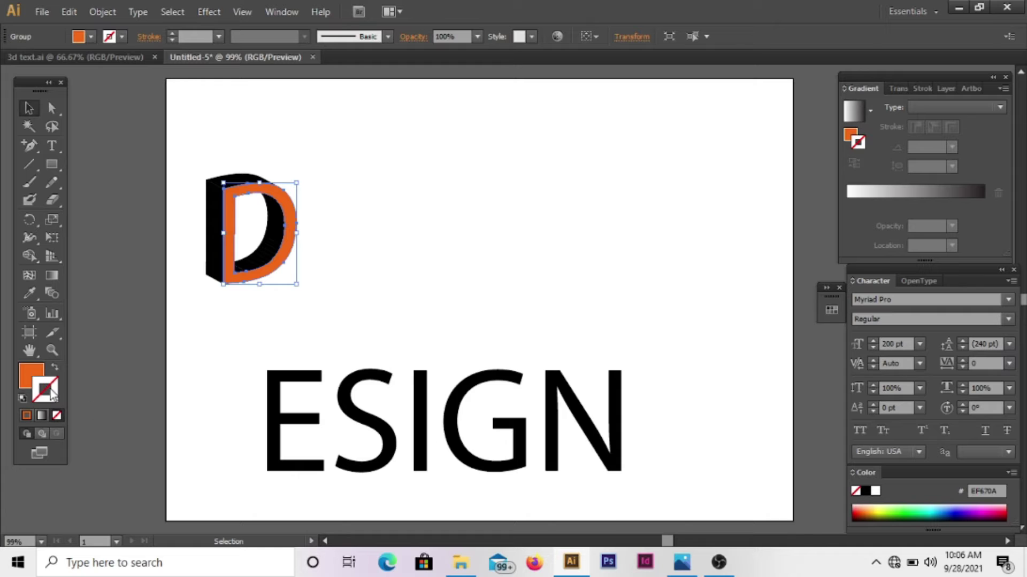
double_click(51, 389)
click(645, 426)
click(645, 435)
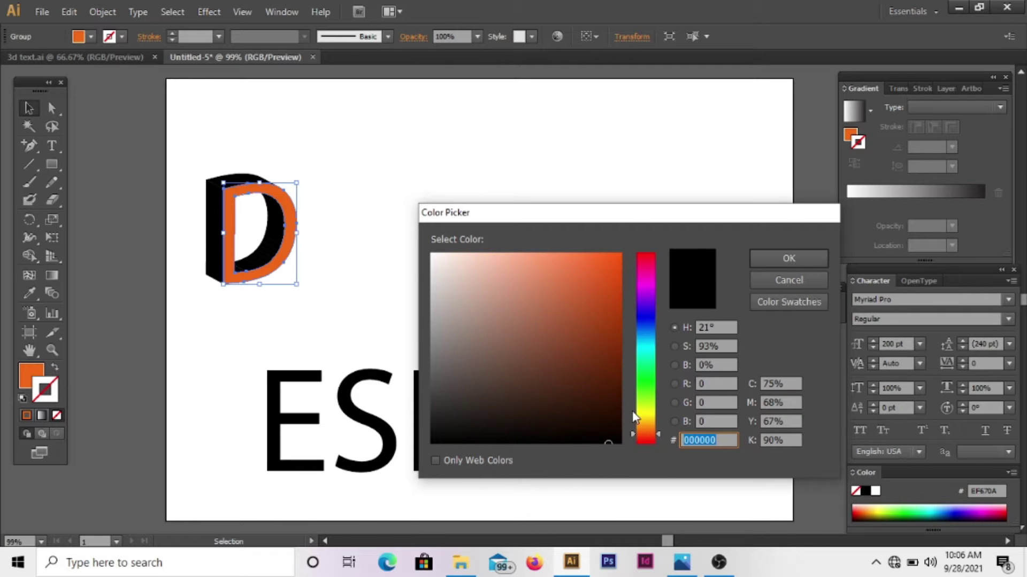
click(608, 351)
click(788, 258)
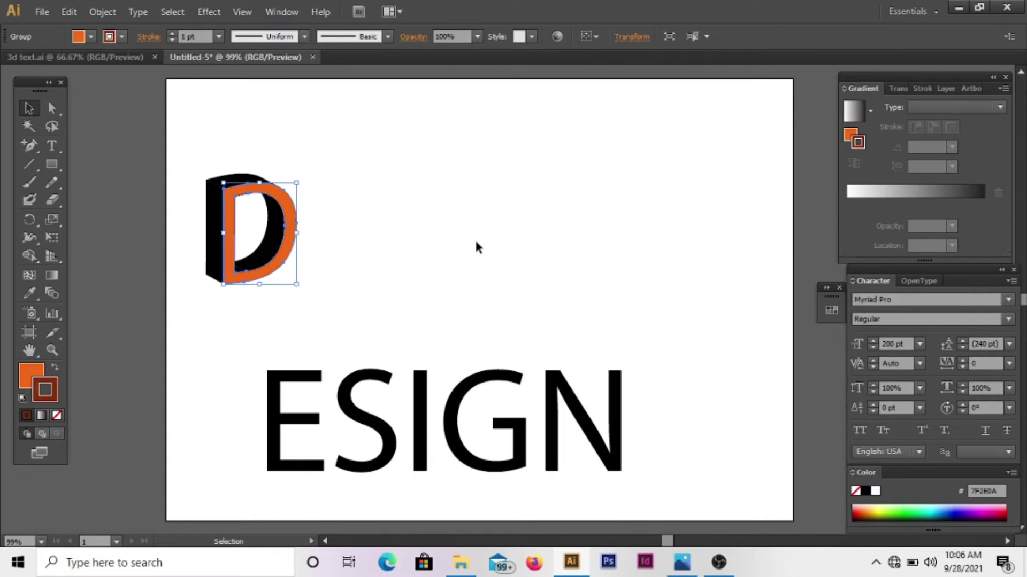
click(346, 194)
Step: Fill the left side face of the D with the yellow-to-red linear gradient swatch
click(212, 201)
click(87, 37)
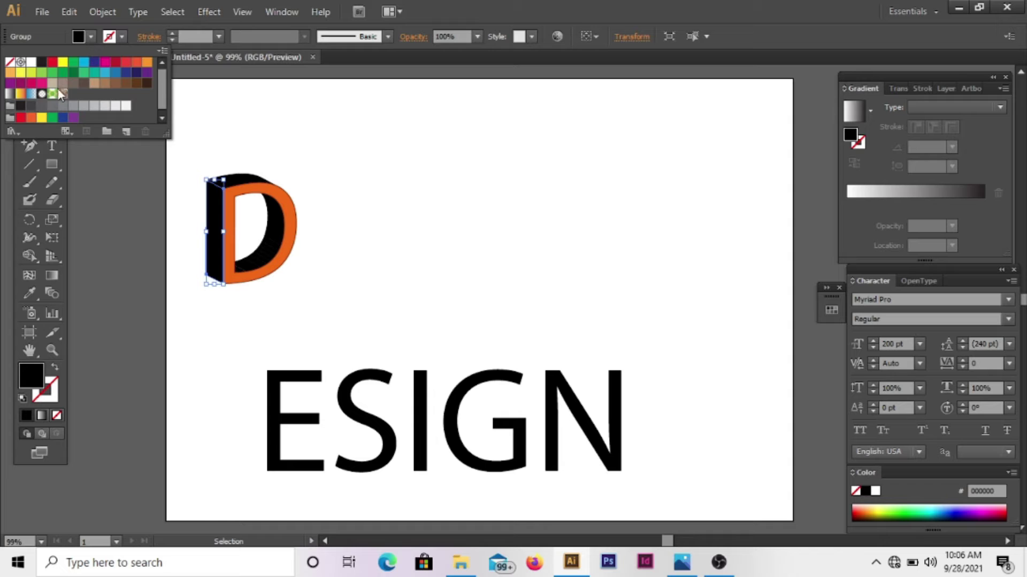
click(21, 93)
click(351, 198)
click(346, 193)
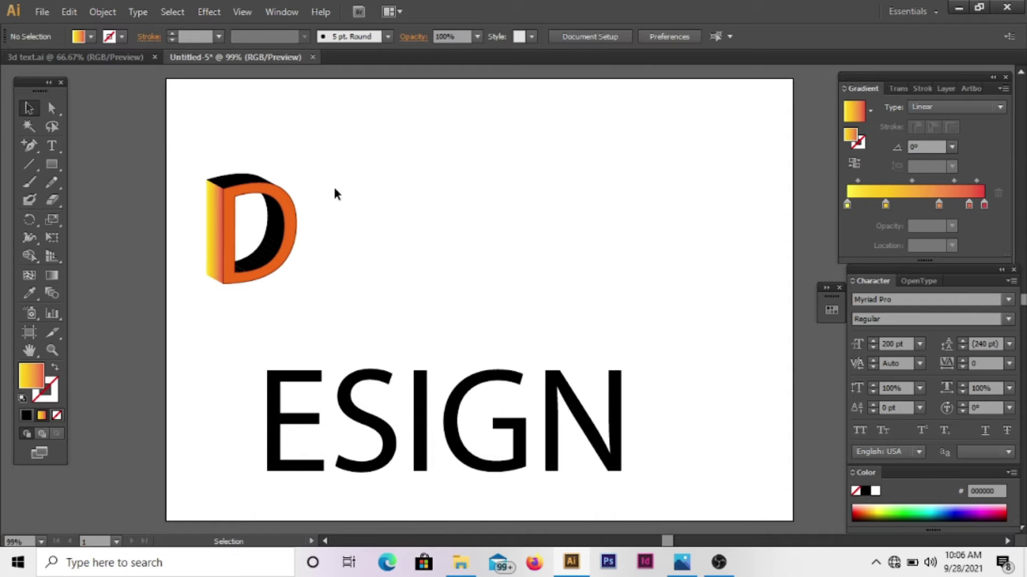
Step: Copy the side face's gradient onto the front face of the D with the Eyedropper, then reselect that front face
click(295, 223)
click(29, 293)
click(215, 229)
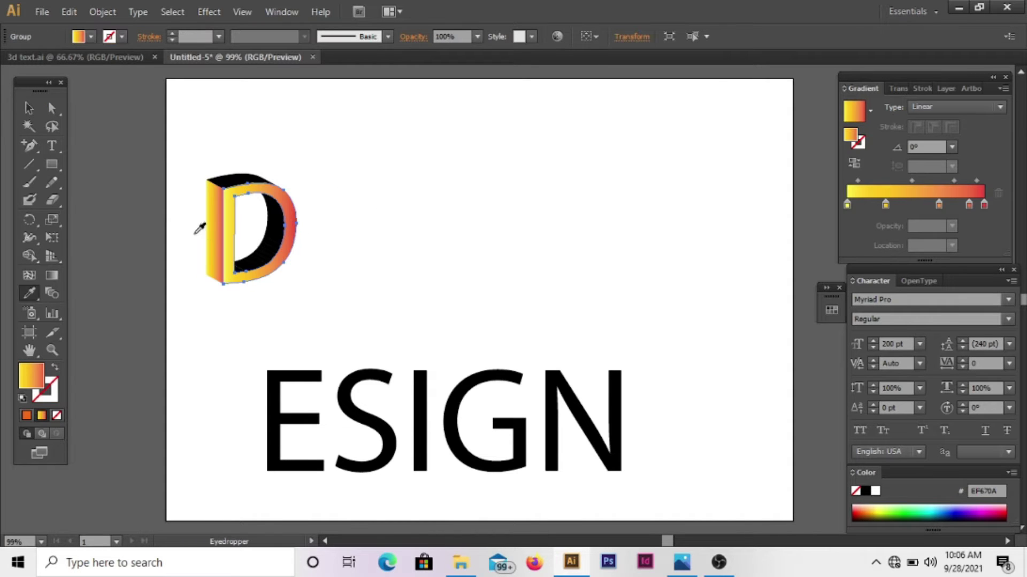
click(29, 109)
click(338, 206)
click(286, 245)
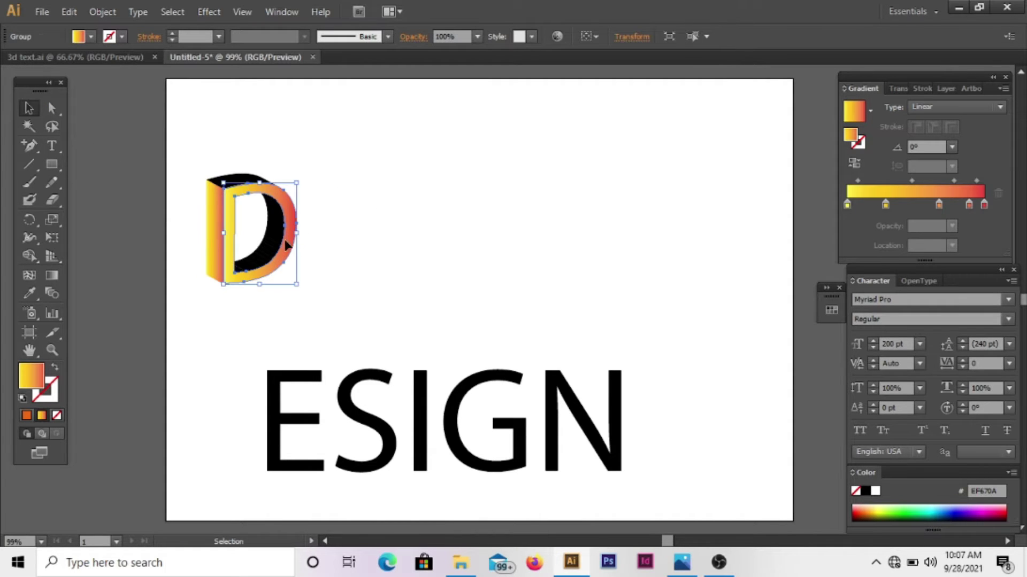
Step: Fill the front face of the D with solid orange ED6E06
double_click(40, 379)
drag(653, 434, 652, 430)
click(617, 267)
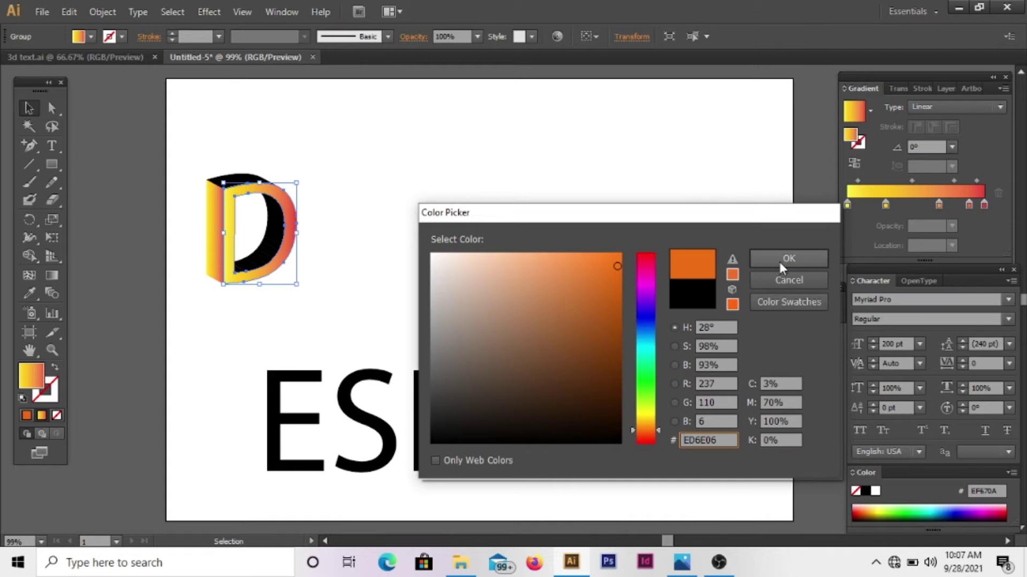
click(779, 261)
click(333, 188)
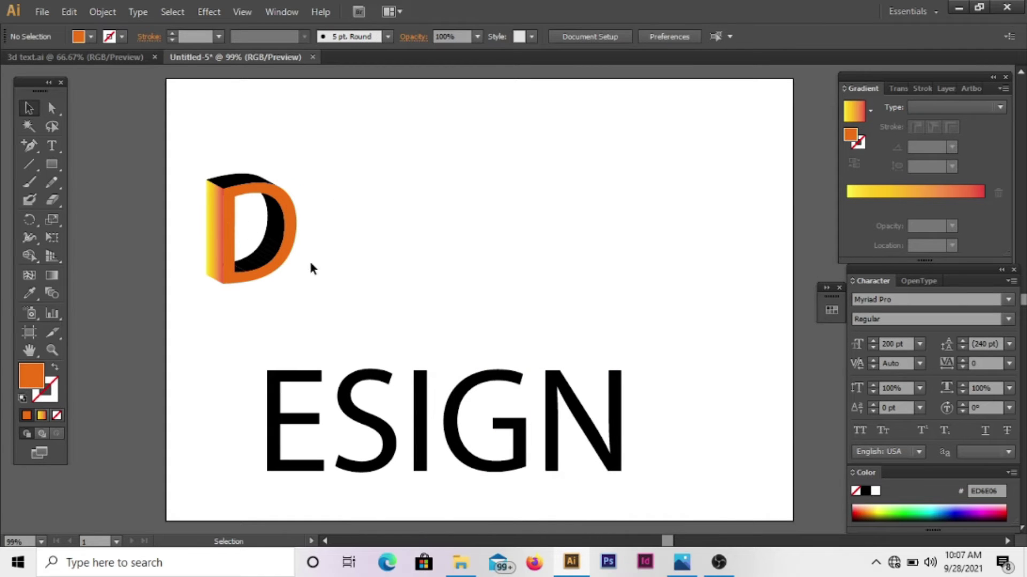
Step: Change the fill of the D's front face to the lighter orange EA8D07
click(255, 213)
double_click(40, 381)
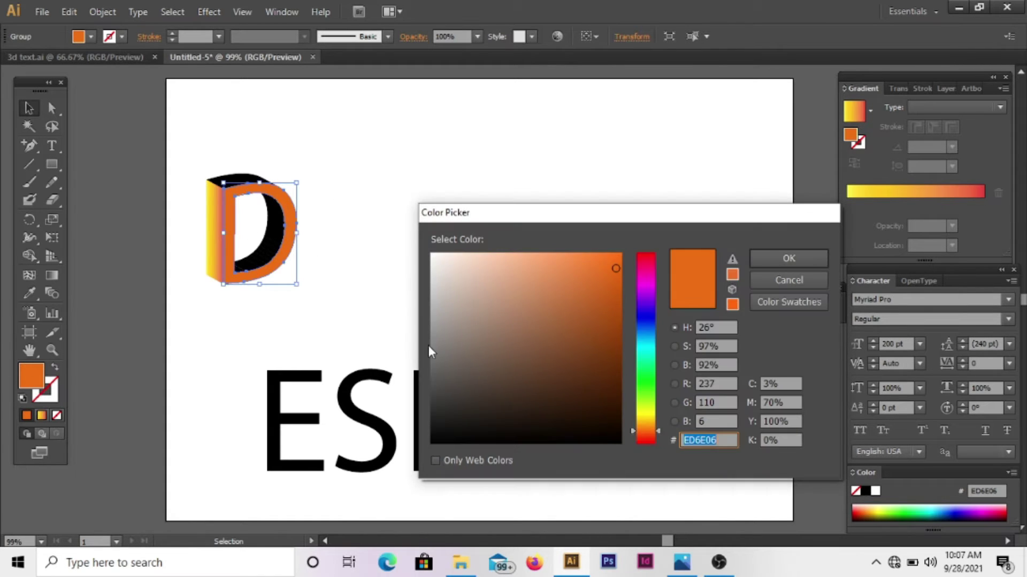
drag(646, 439, 650, 423)
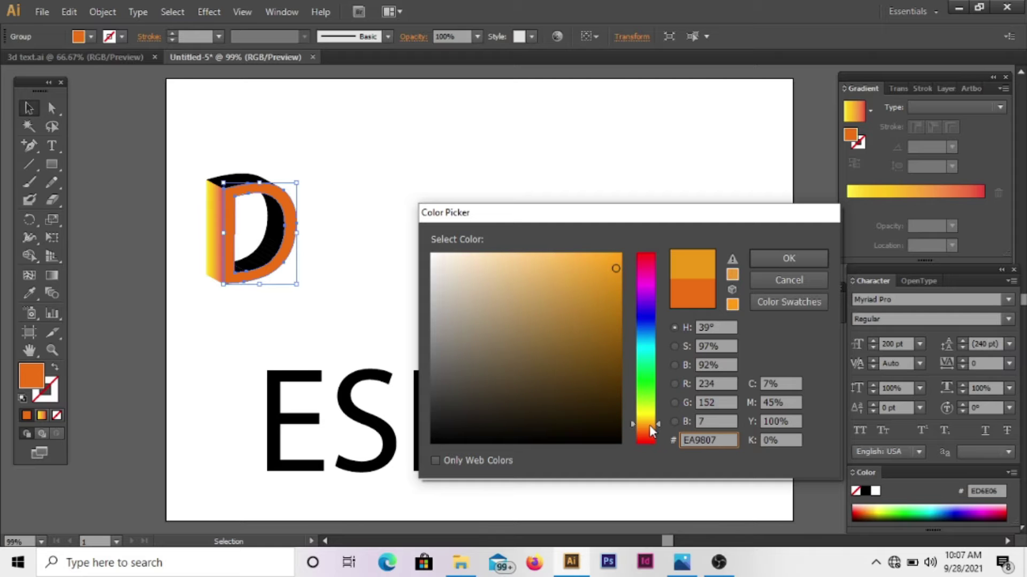
click(779, 263)
click(470, 237)
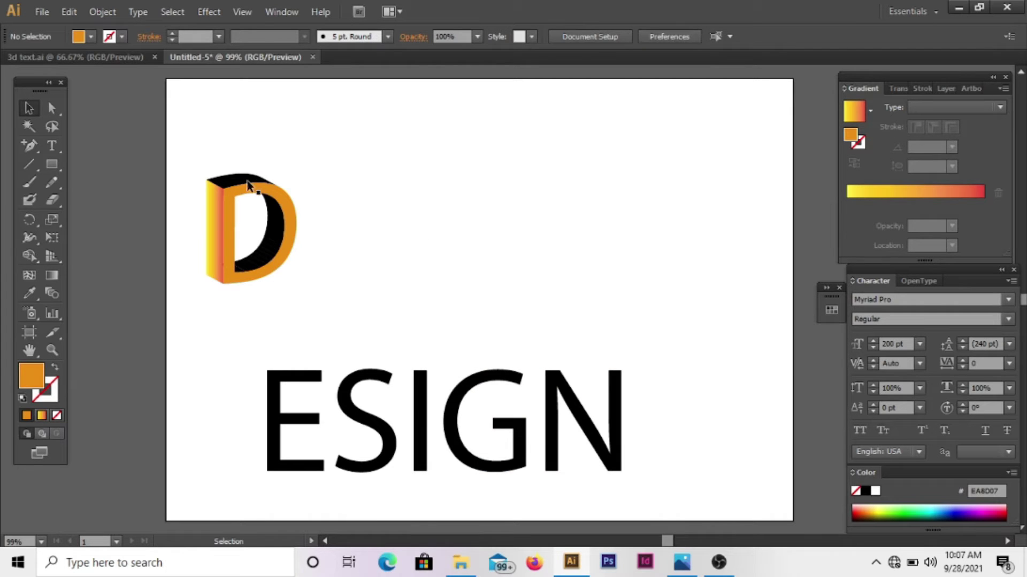
Step: Fill the inner curved side face of the D with the yellow-to-red gradient
click(215, 220)
click(41, 416)
click(146, 300)
Step: Give the front face of the D a burnt-orange C65509 stroke
click(229, 222)
double_click(53, 383)
click(607, 364)
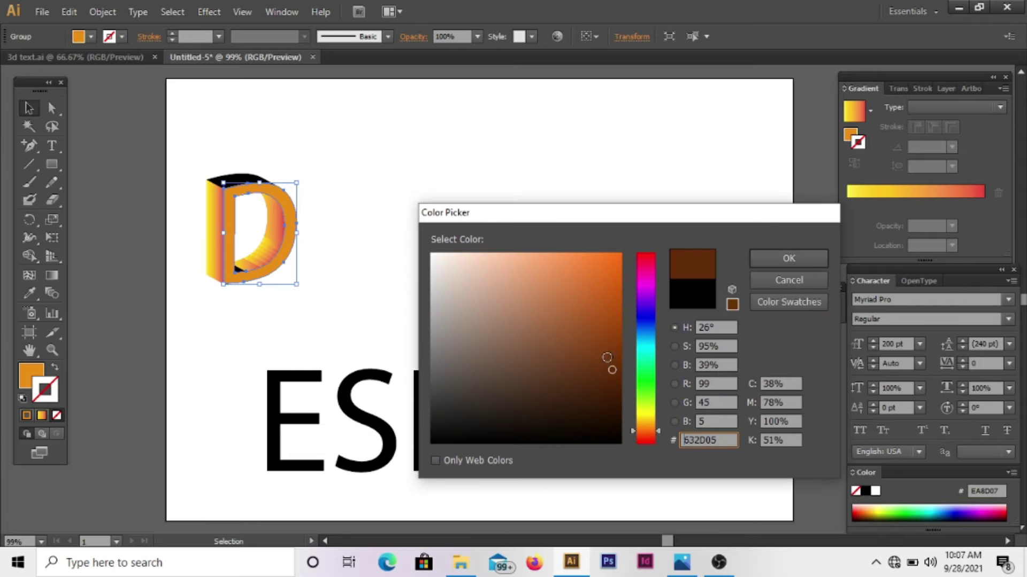
click(788, 259)
click(492, 250)
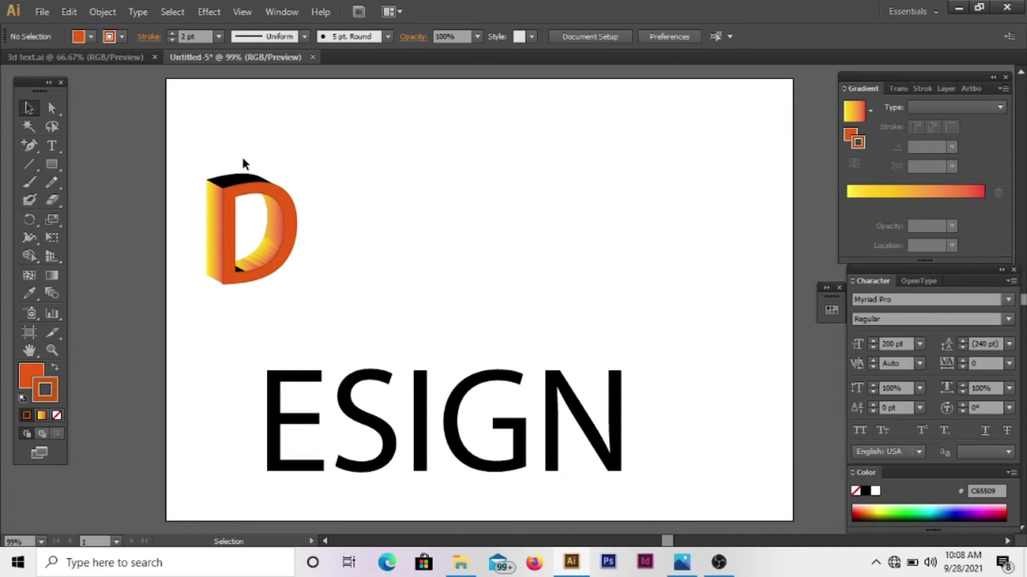
Step: Group all the faces of the extruded D into one object
drag(228, 199, 313, 304)
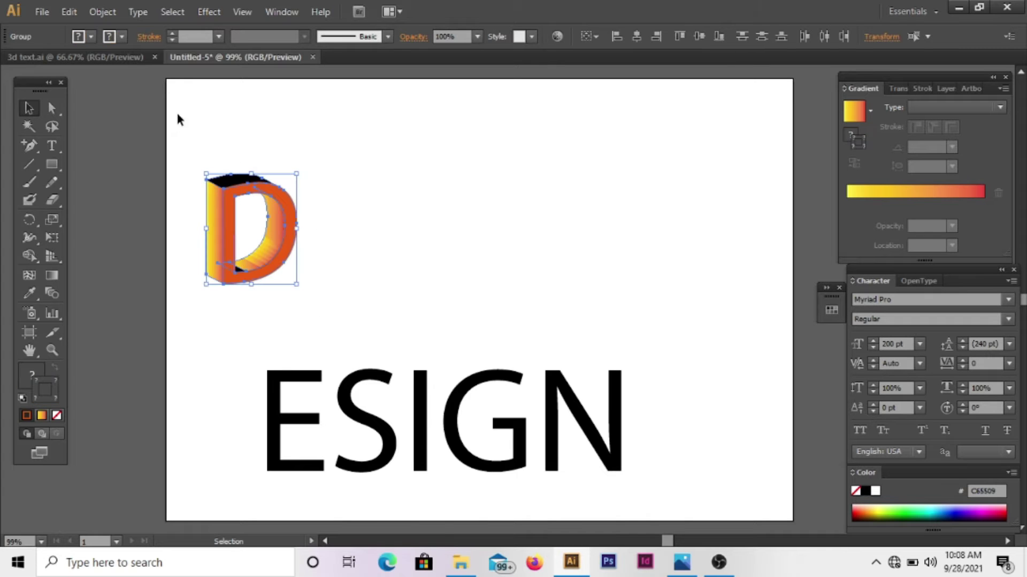
click(99, 11)
click(122, 84)
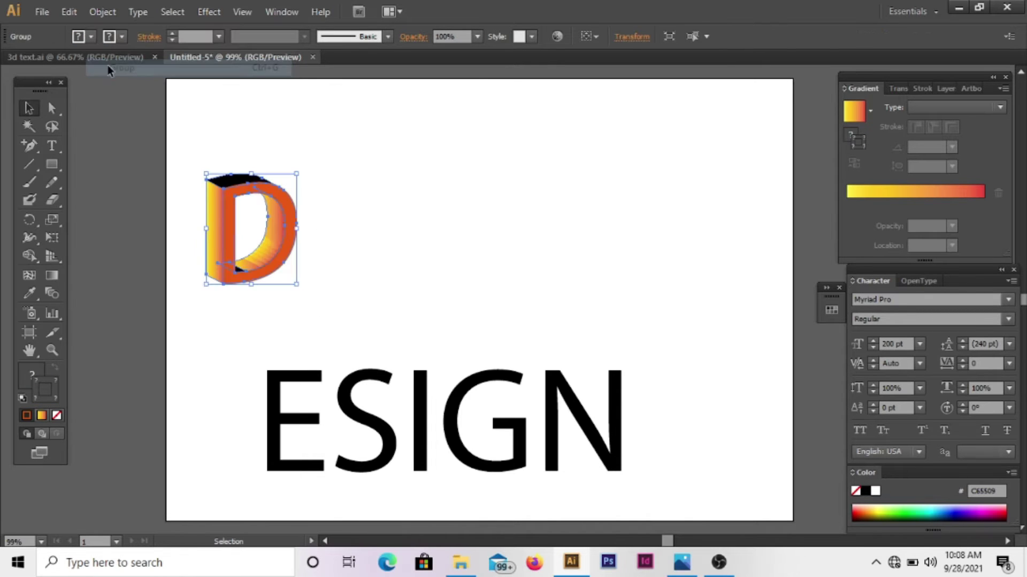
click(250, 149)
click(255, 183)
click(282, 119)
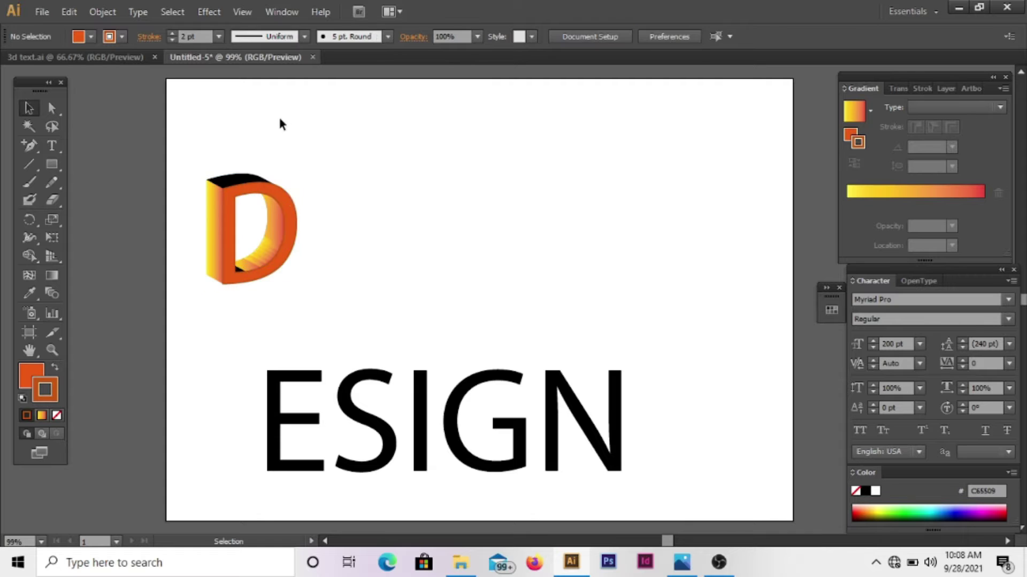
Step: Apply an Outer Glow to the D with Screen mode, 89% opacity and 0.05 in blur, and shift the letter slightly down
mouse_move(282, 197)
mouse_down()
mouse_move(275, 217)
mouse_move(283, 215)
mouse_up()
click(209, 11)
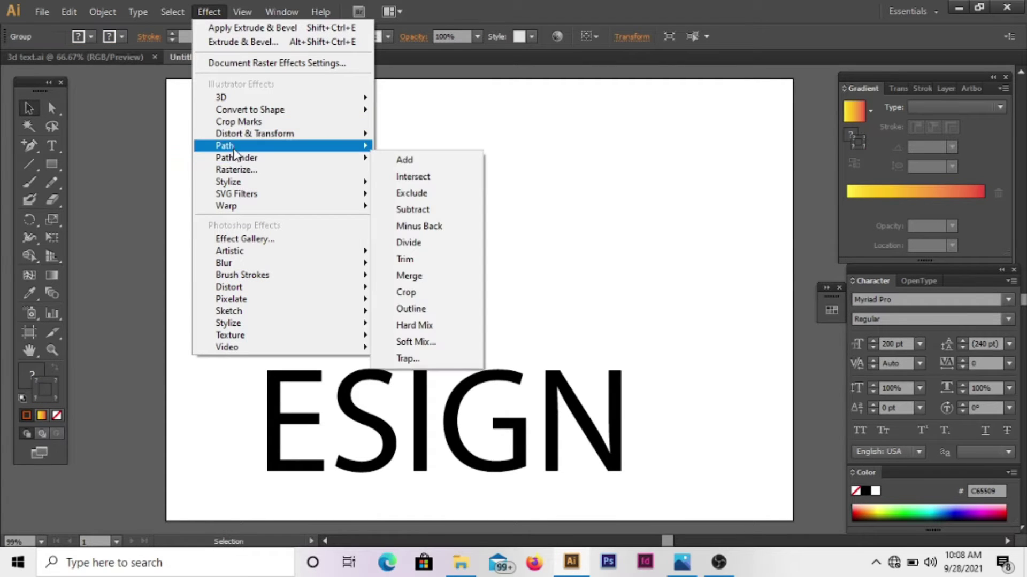
mouse_move(245, 140)
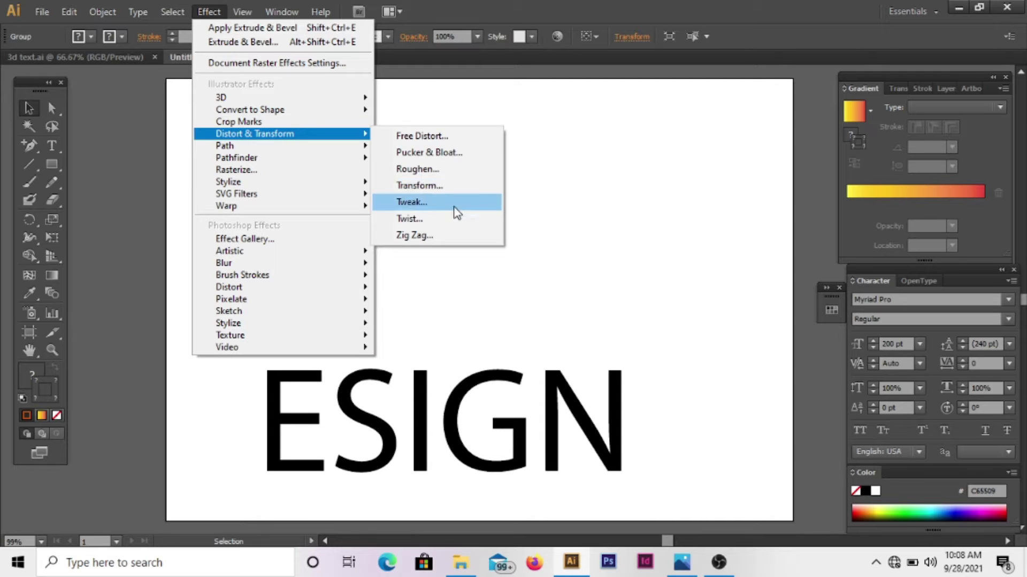
mouse_move(314, 185)
click(426, 235)
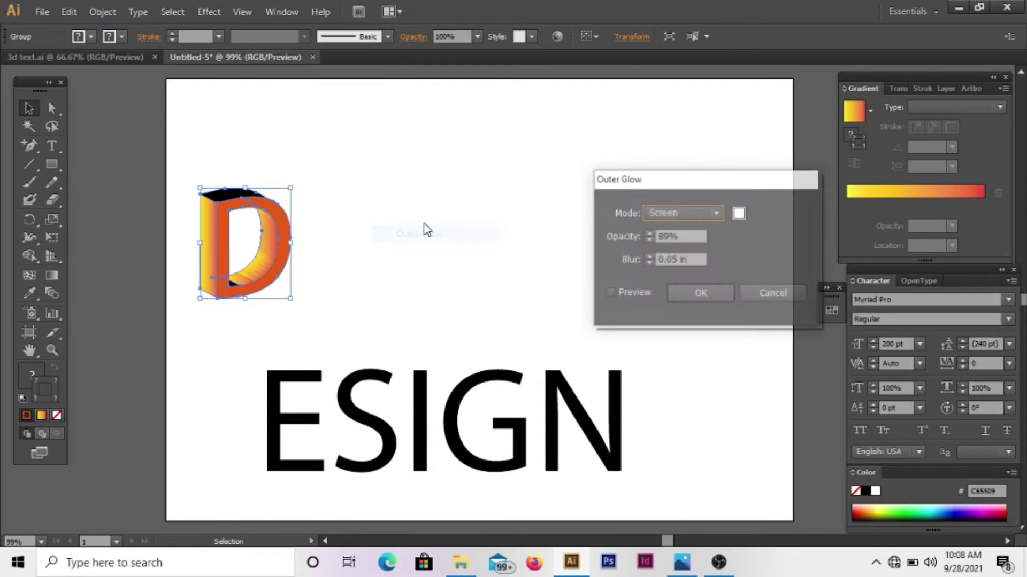
click(697, 293)
click(457, 225)
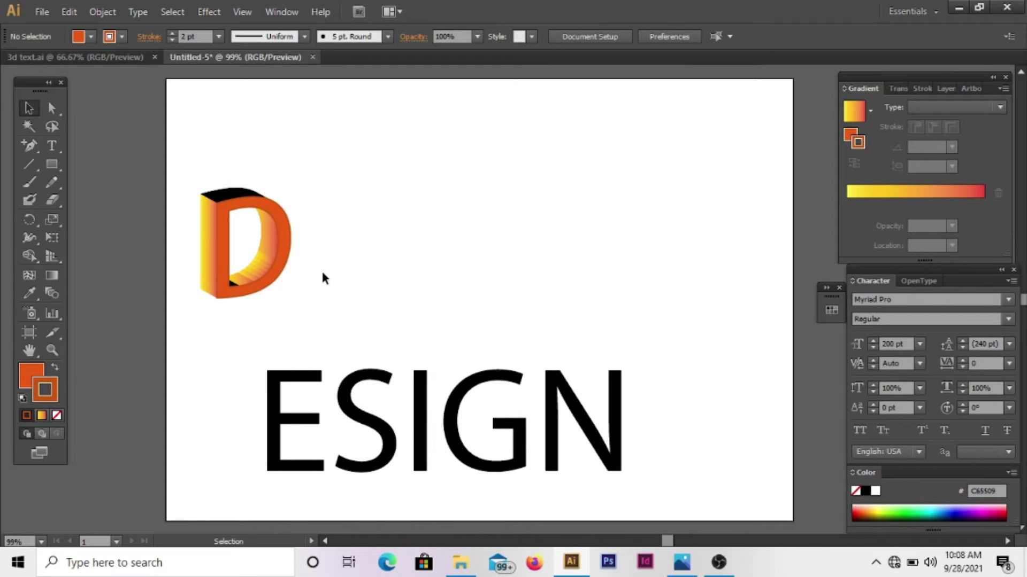
drag(271, 201, 272, 219)
Step: Move the E up beside the D and apply 3D Extrude & Bevel with Off-Axis Front position and 50 pt depth
drag(324, 370, 374, 208)
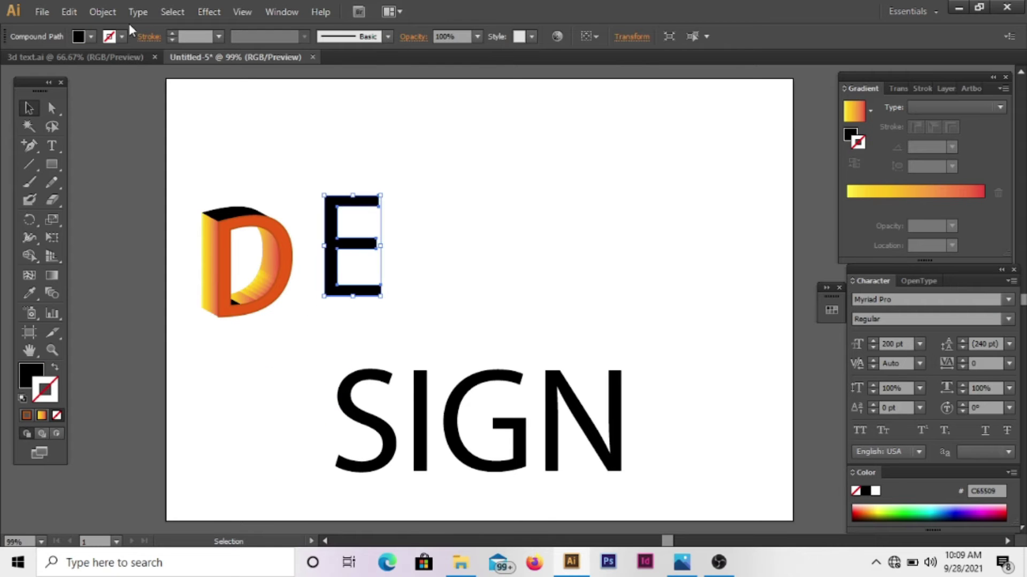
click(206, 11)
mouse_move(225, 98)
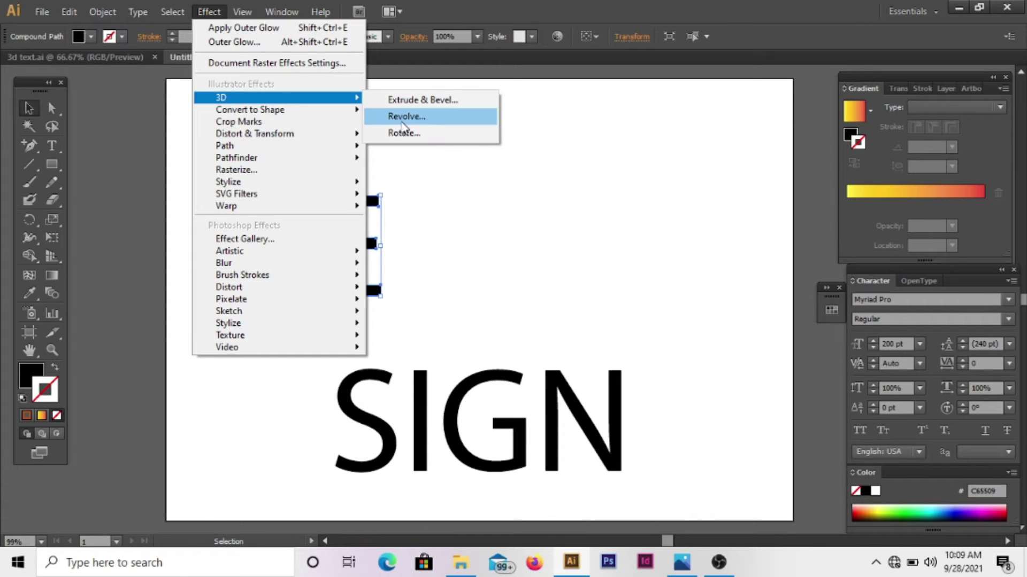
click(406, 100)
click(674, 425)
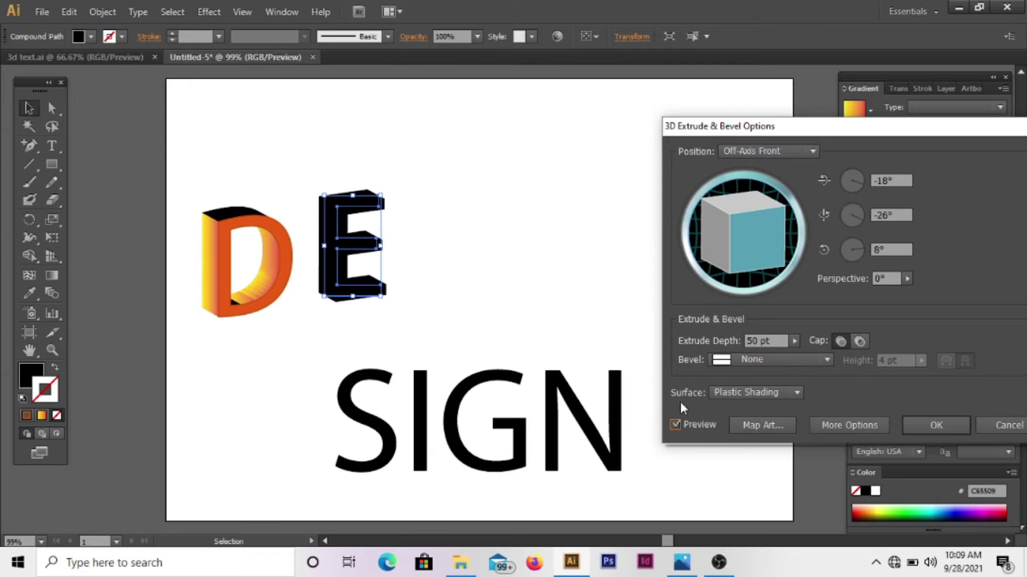
click(916, 434)
Step: Expand the appearance of the extruded E and ungroup it into separate faces
click(100, 12)
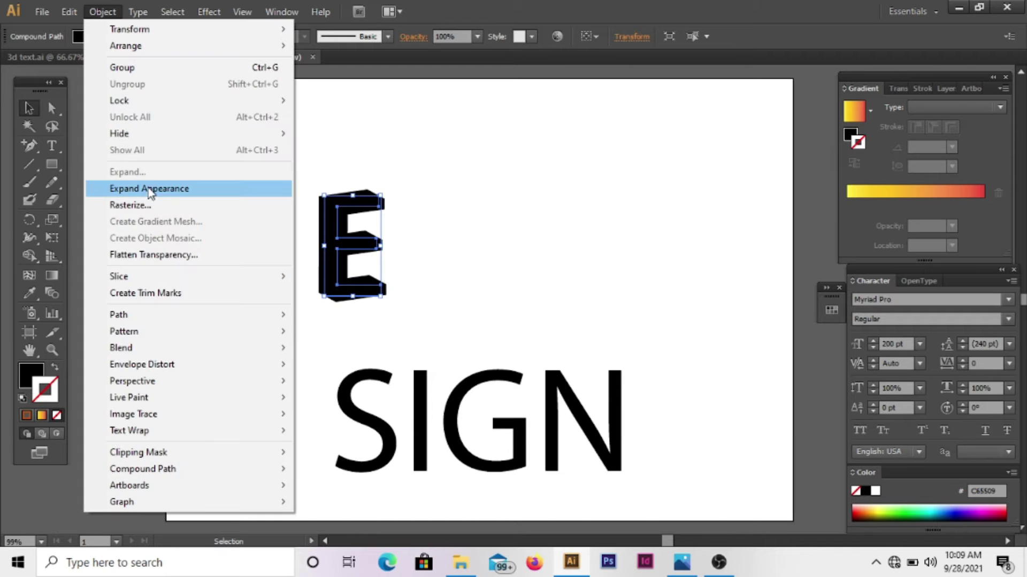
click(147, 181)
click(102, 11)
click(126, 85)
click(301, 155)
click(355, 244)
click(103, 13)
click(126, 84)
click(454, 222)
Step: Copy the orange fill and stroke of the D's front face onto the E's front face with the Eyedropper
click(365, 249)
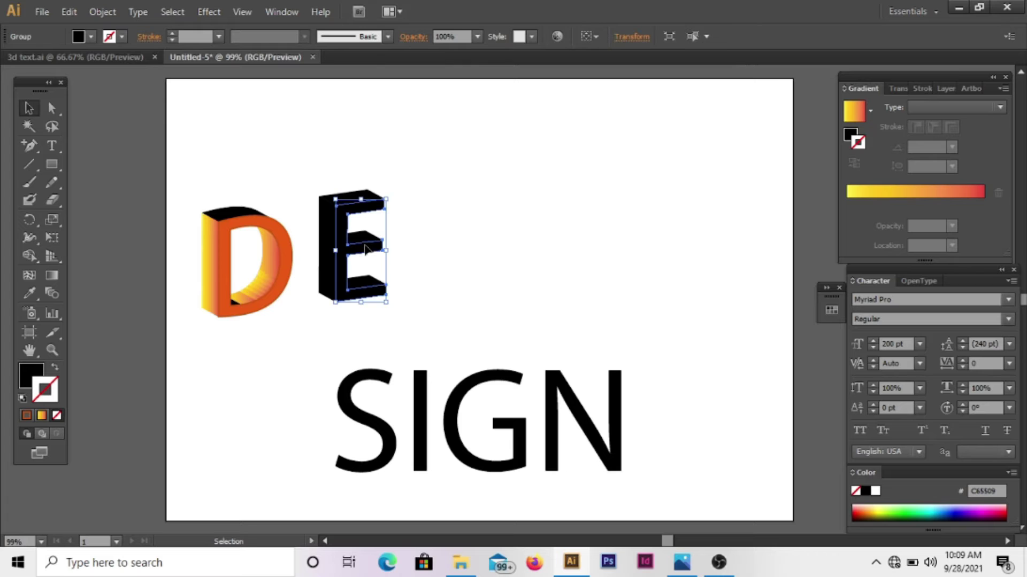
click(24, 294)
click(287, 259)
click(28, 108)
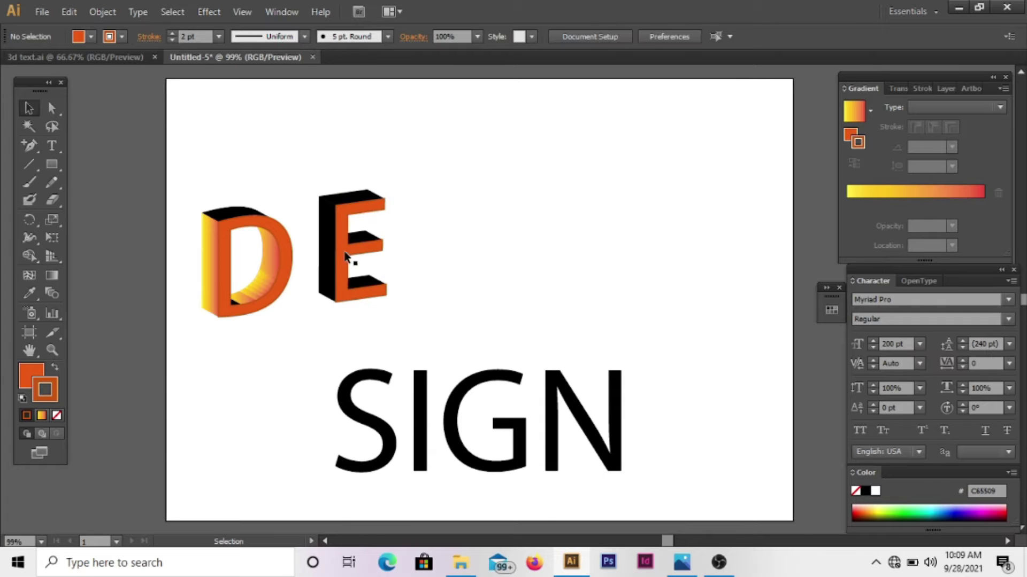
Step: Copy the D's side gradient onto the left side face of the E with the Eyedropper
click(327, 251)
key(i)
click(219, 249)
key(v)
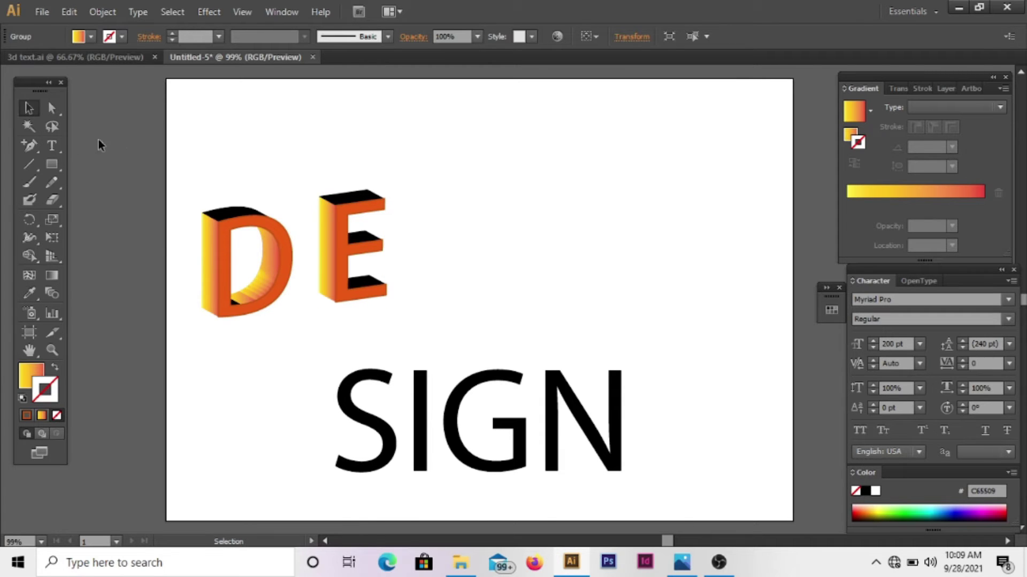
click(224, 161)
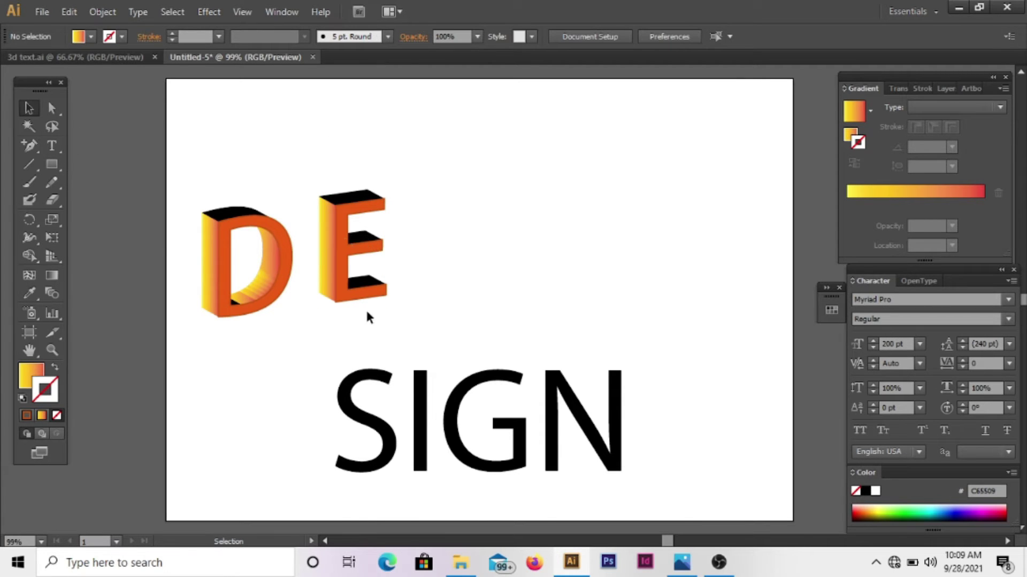
Step: Apply the yellow-to-red gradient to the stroke and fill of the upper face of the E's middle arm
click(362, 241)
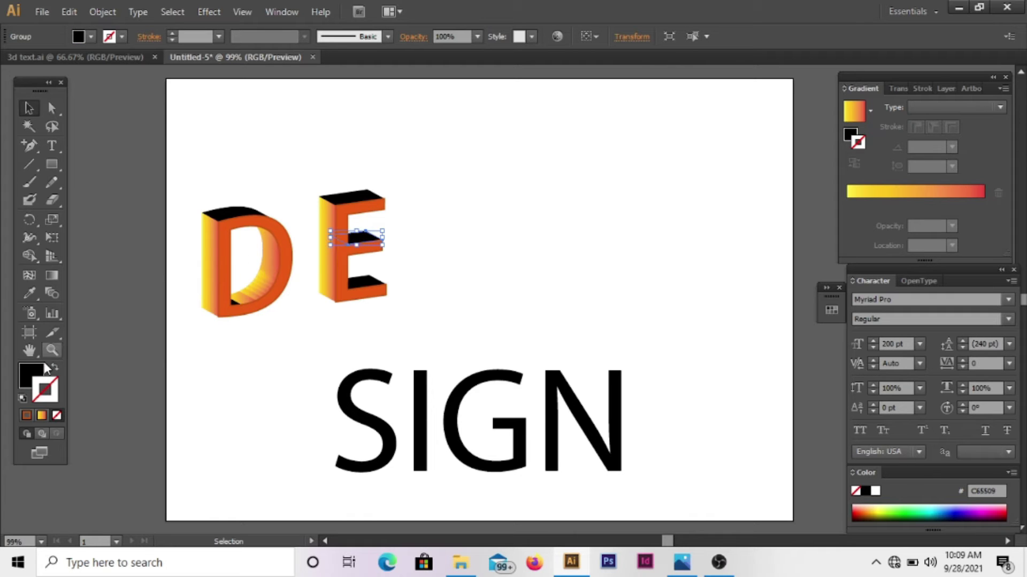
click(42, 415)
click(216, 353)
click(362, 236)
click(33, 375)
click(41, 416)
click(156, 375)
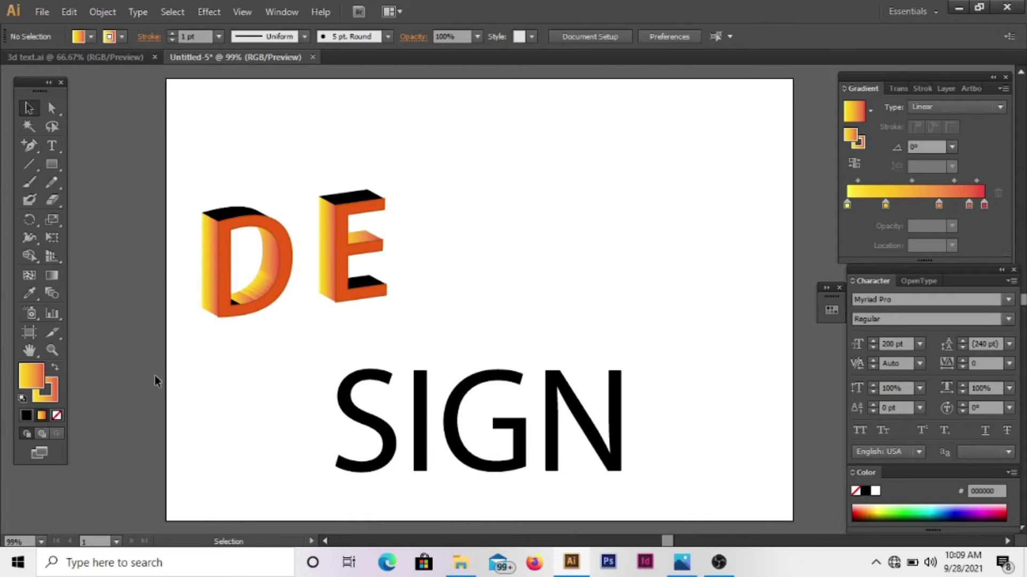
Step: Fill the upper face of the E's bottom arm with the yellow-to-red gradient
click(367, 281)
click(41, 415)
click(108, 405)
Step: Group all the faces of the E and move the letter closer to the D
drag(310, 180, 398, 308)
click(102, 13)
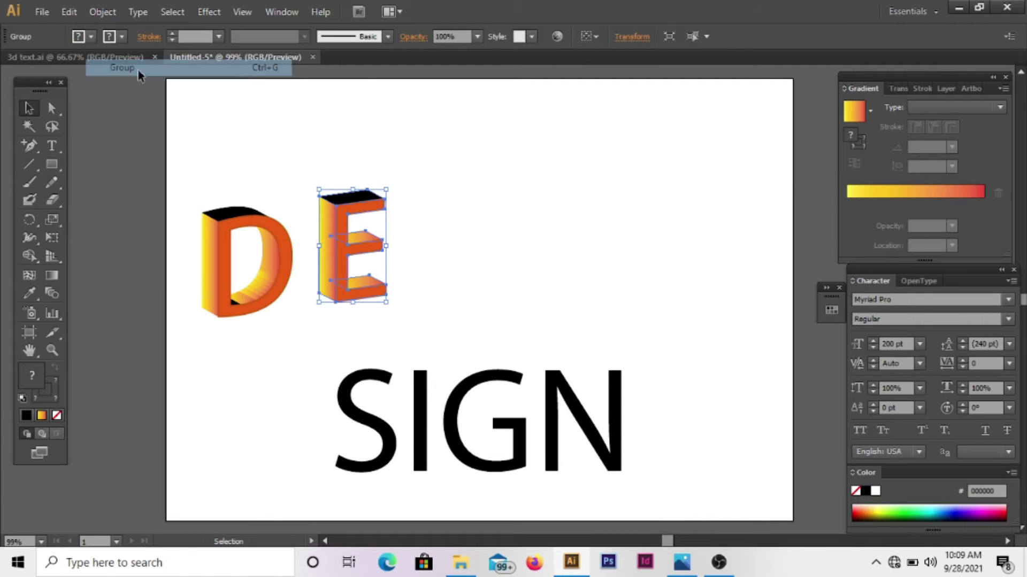
click(278, 144)
drag(347, 206, 328, 205)
click(422, 193)
Step: Apply an Outer Glow to the E with Screen mode, 89% opacity and 0.05 in blur
click(334, 201)
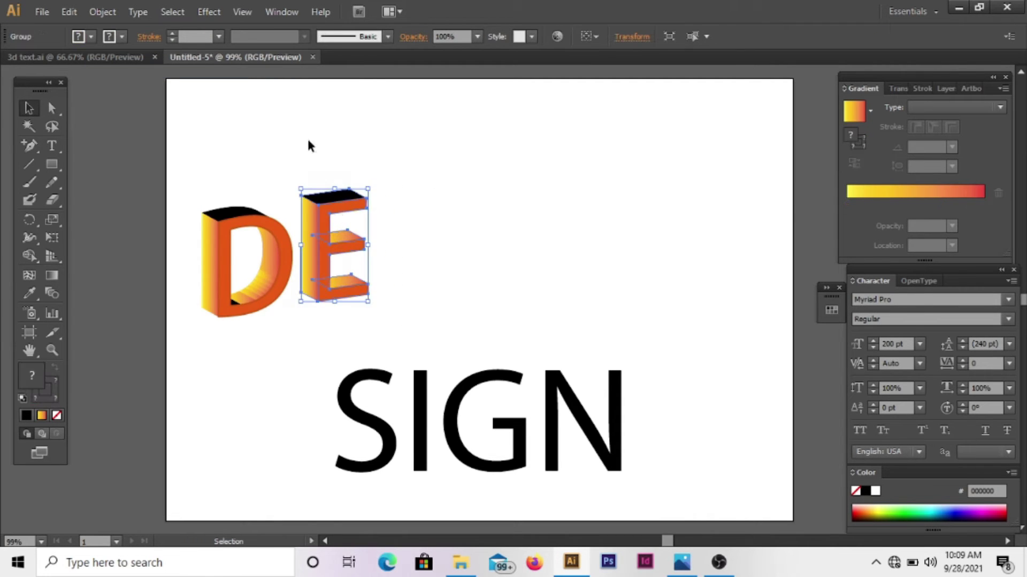
click(208, 12)
mouse_move(246, 181)
click(425, 231)
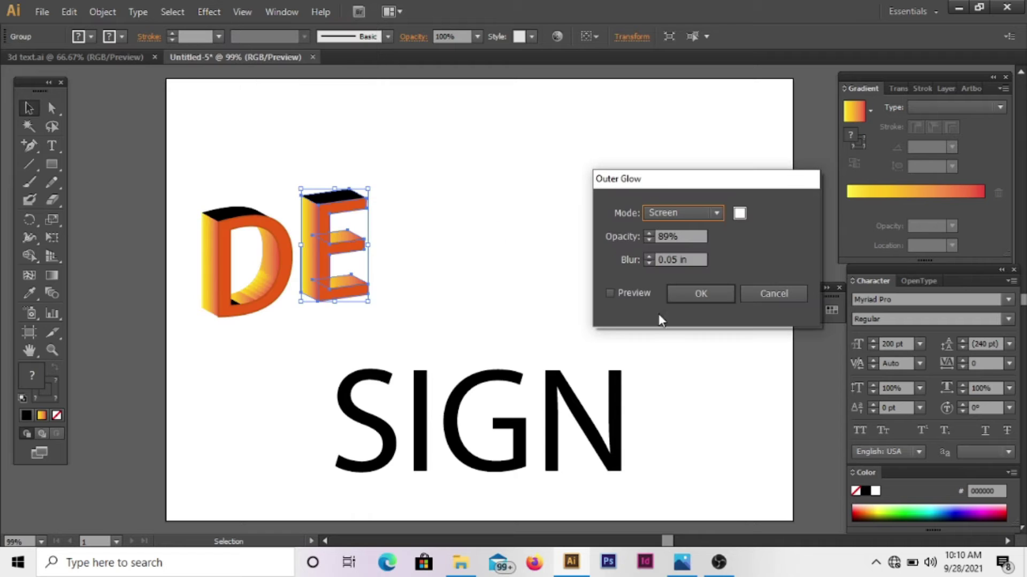
key(Return)
click(412, 150)
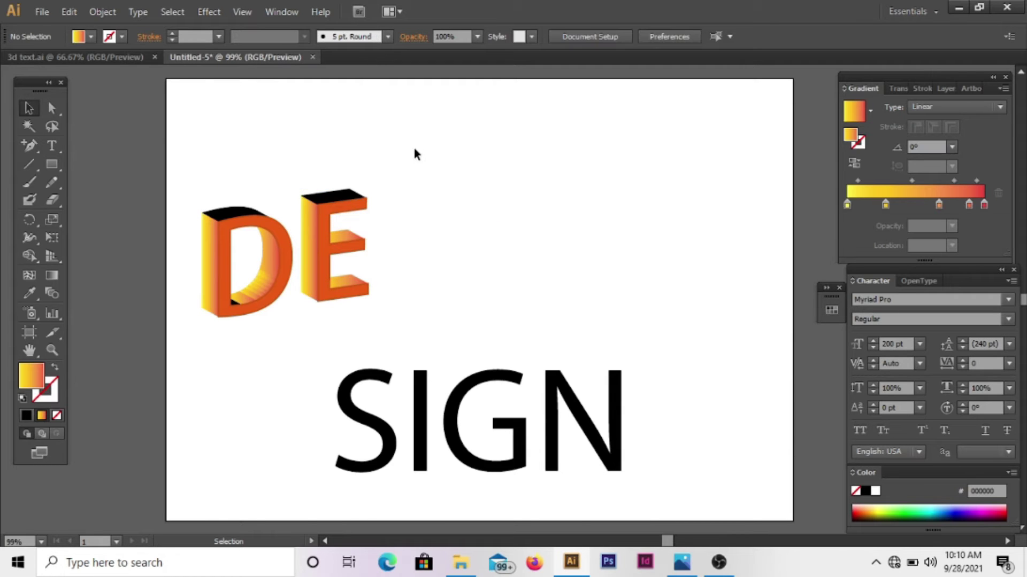
Step: Move the S up beside the E and apply 3D Extrude & Bevel with Off-Axis Front position and 50 pt depth
drag(376, 385, 426, 190)
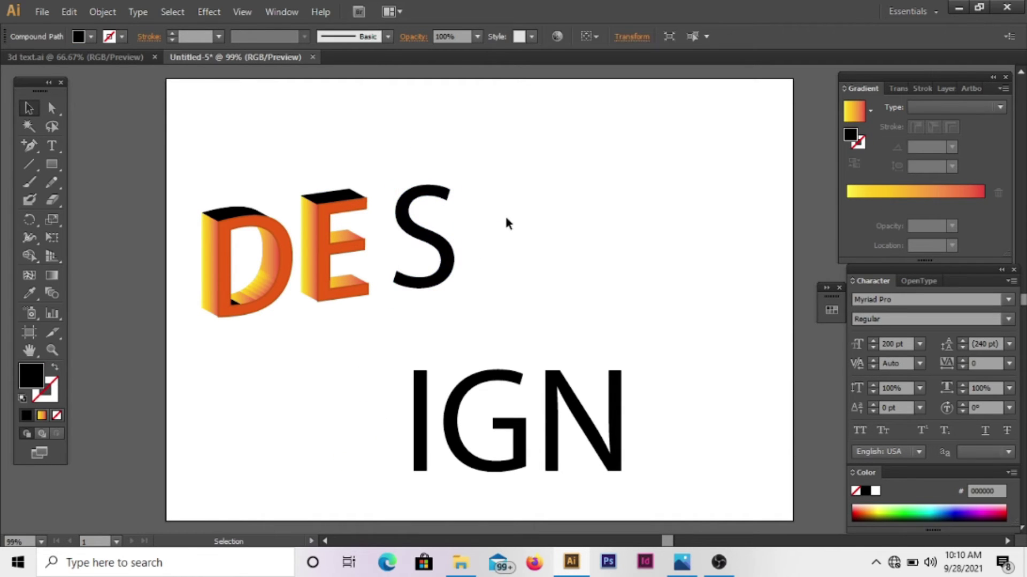
click(209, 12)
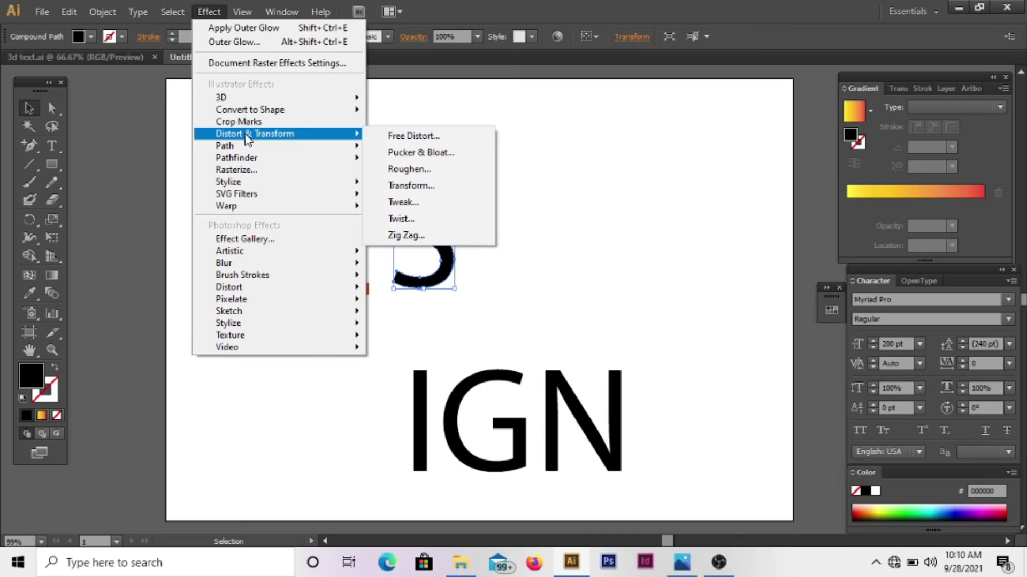
mouse_move(243, 101)
click(406, 100)
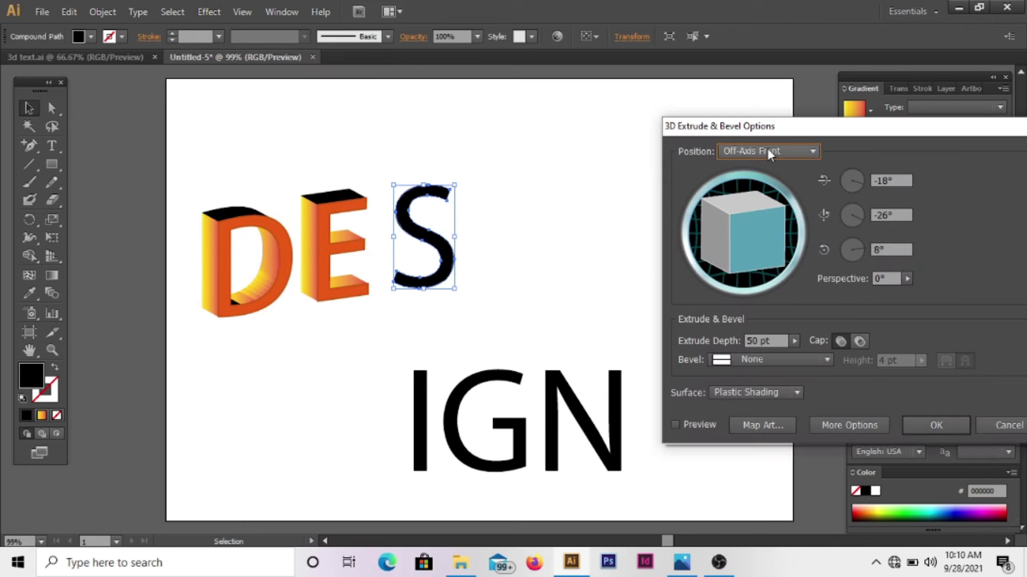
click(675, 425)
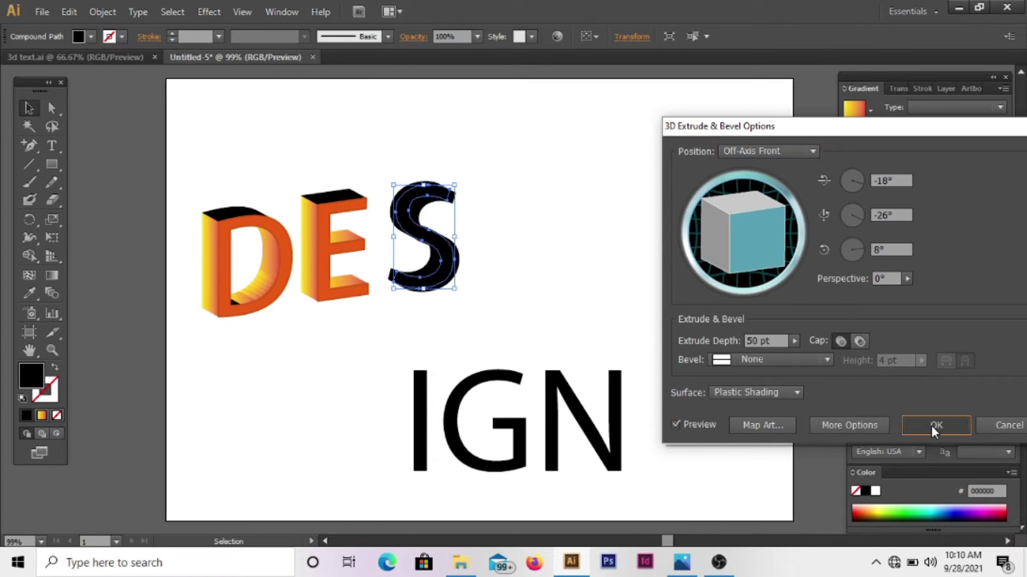
click(936, 425)
Step: Expand the appearance of the extruded S and ungroup it into separate faces
click(103, 12)
click(149, 188)
click(102, 12)
click(126, 84)
click(103, 12)
click(142, 94)
Step: Copy the orange of the E's front face onto the S's front face with the Eyedropper
click(406, 236)
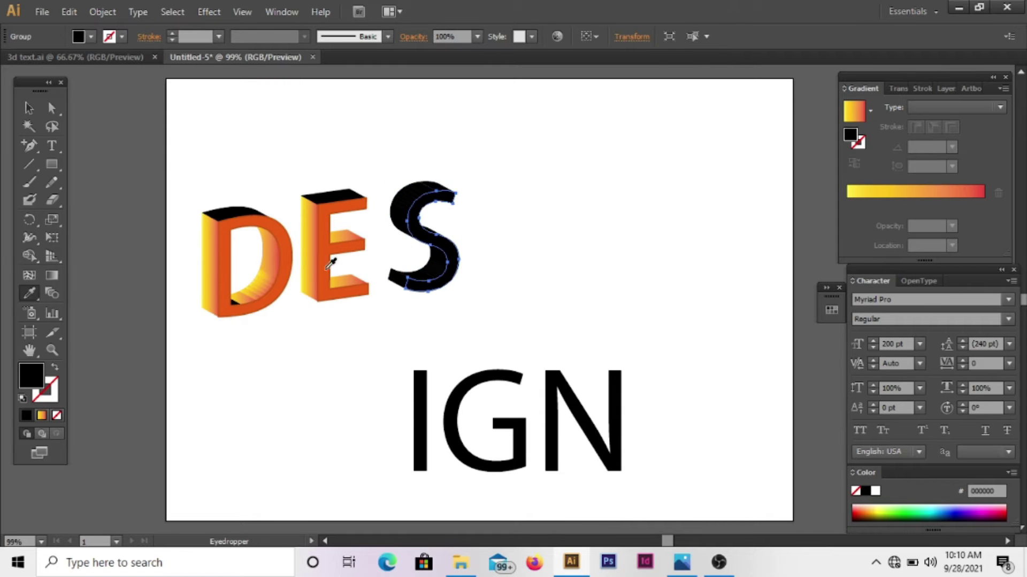
click(325, 266)
key(v)
click(332, 159)
Step: Fill the inner side face of the S's lower curve with the yellow-to-red gradient
click(437, 270)
click(41, 416)
click(142, 404)
Step: Fill the outer side face of the S's upper curve with solid orange
click(402, 223)
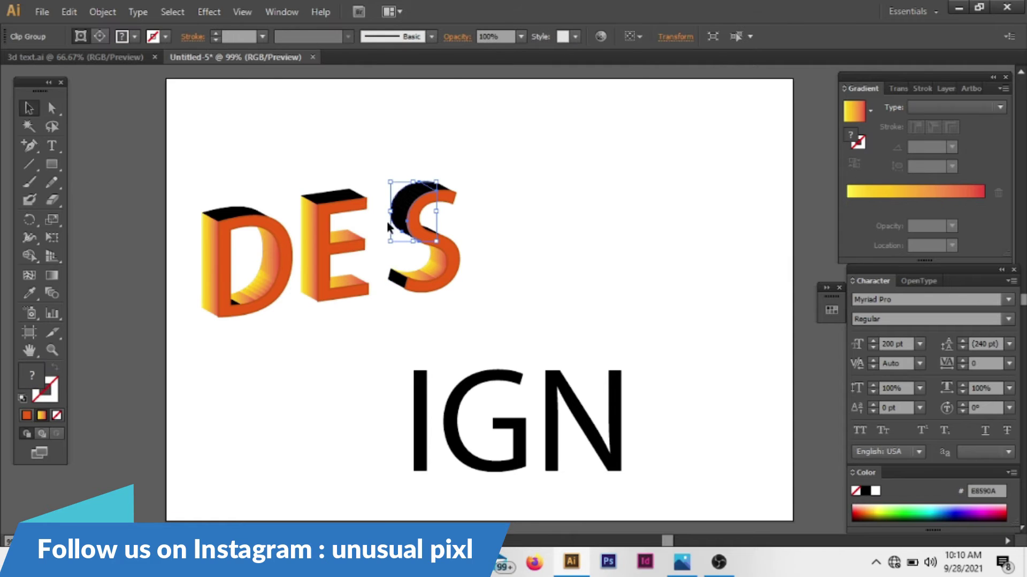
click(26, 415)
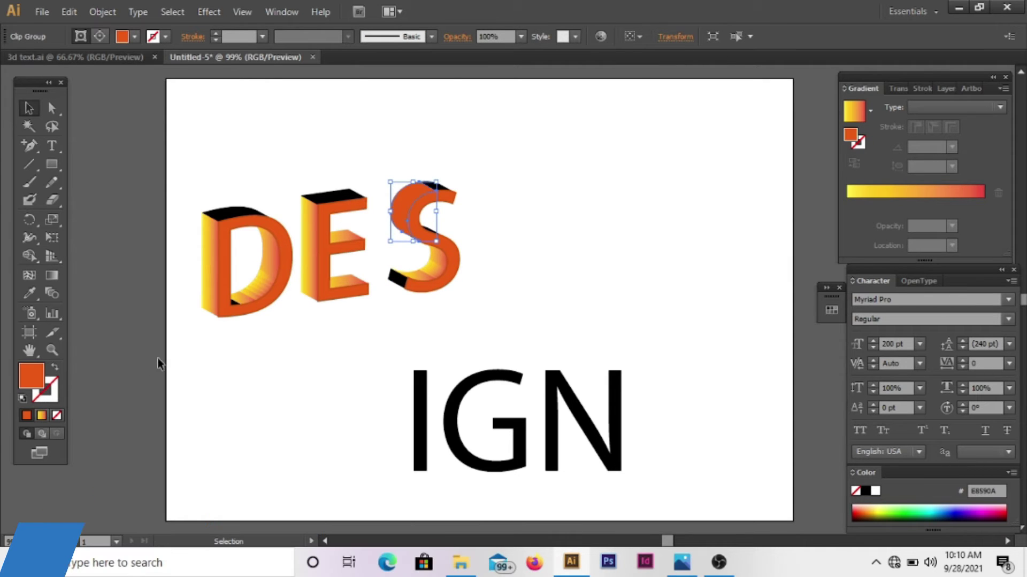
Step: Fill the outer side face of the S's upper curve with the yellow-to-red gradient and group the S's faces
click(213, 392)
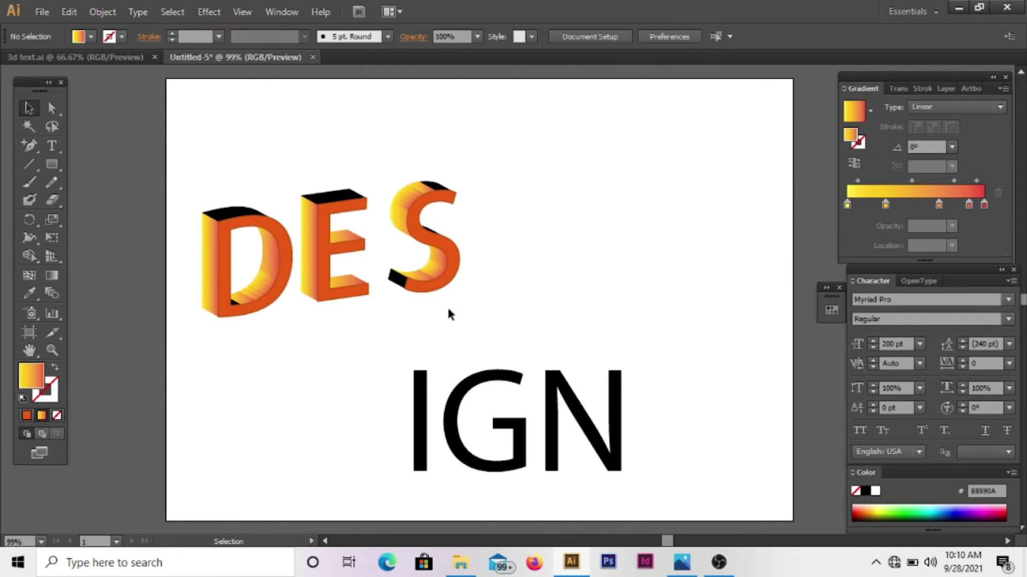
drag(465, 302, 466, 302)
click(96, 15)
click(114, 63)
click(365, 136)
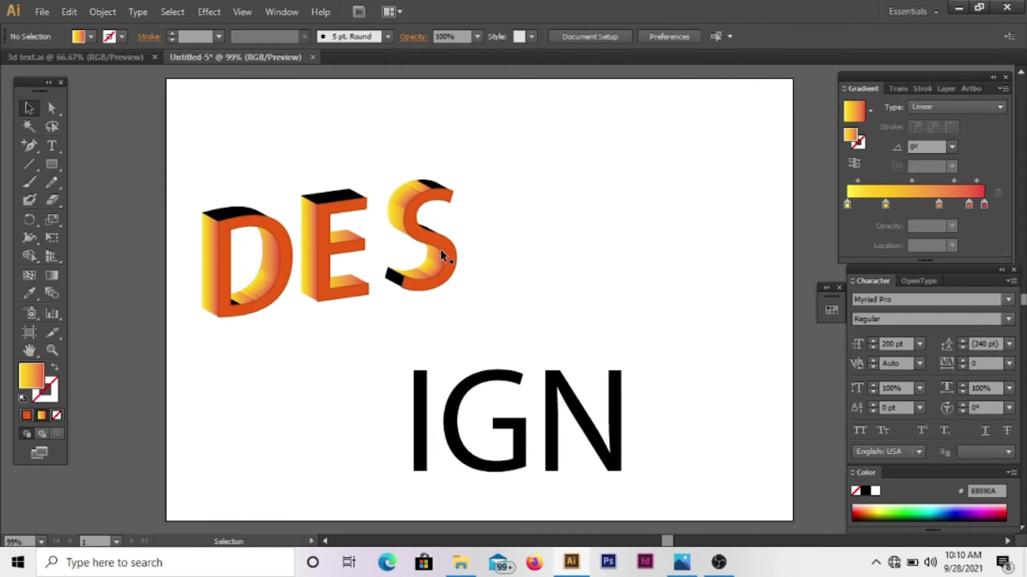
Step: Apply a white Outer Glow to the S in Screen mode with 89% opacity and 0.05 in blur
click(436, 245)
click(208, 12)
mouse_move(275, 181)
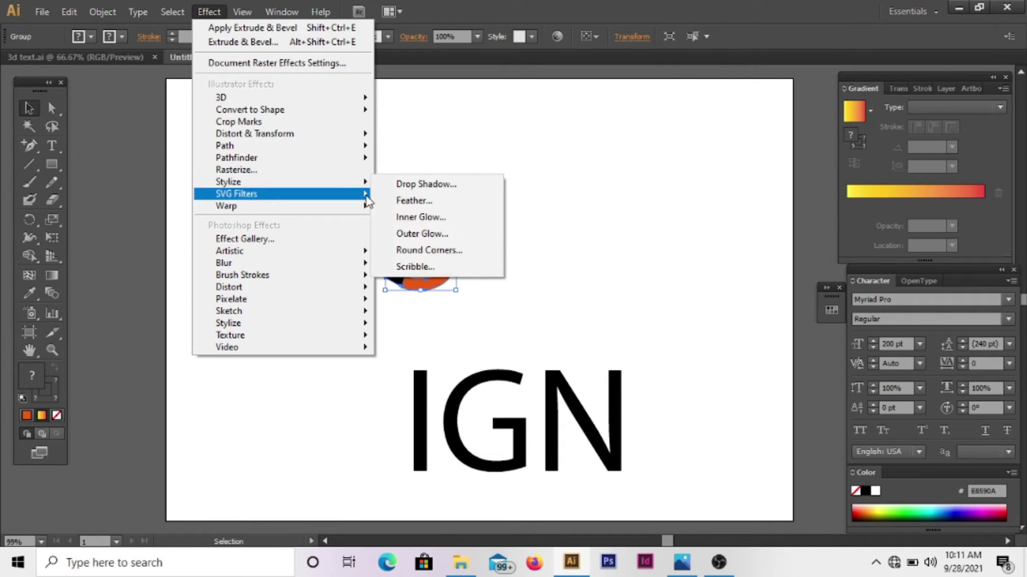
click(422, 217)
click(876, 276)
click(209, 12)
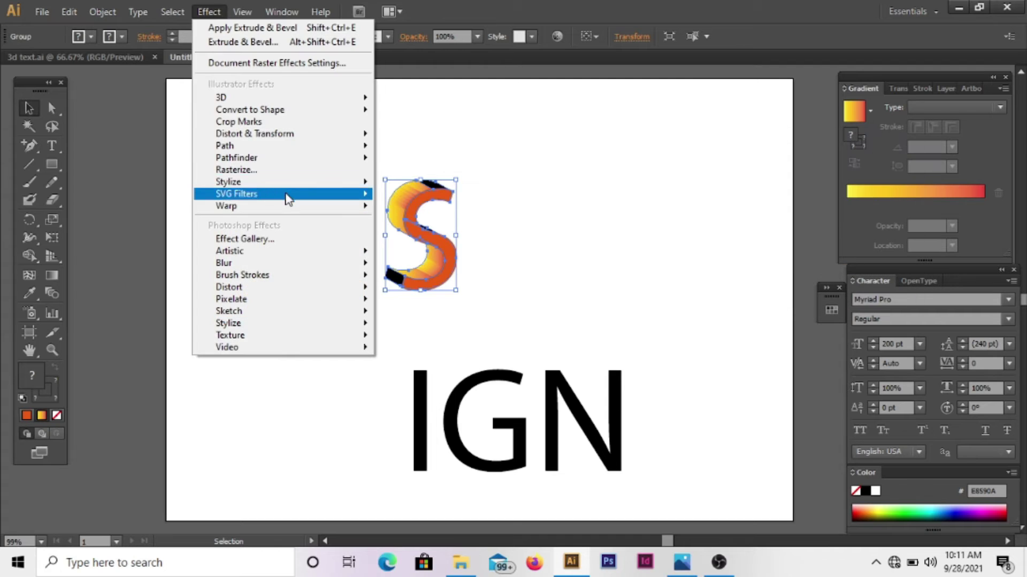
mouse_move(273, 187)
click(407, 230)
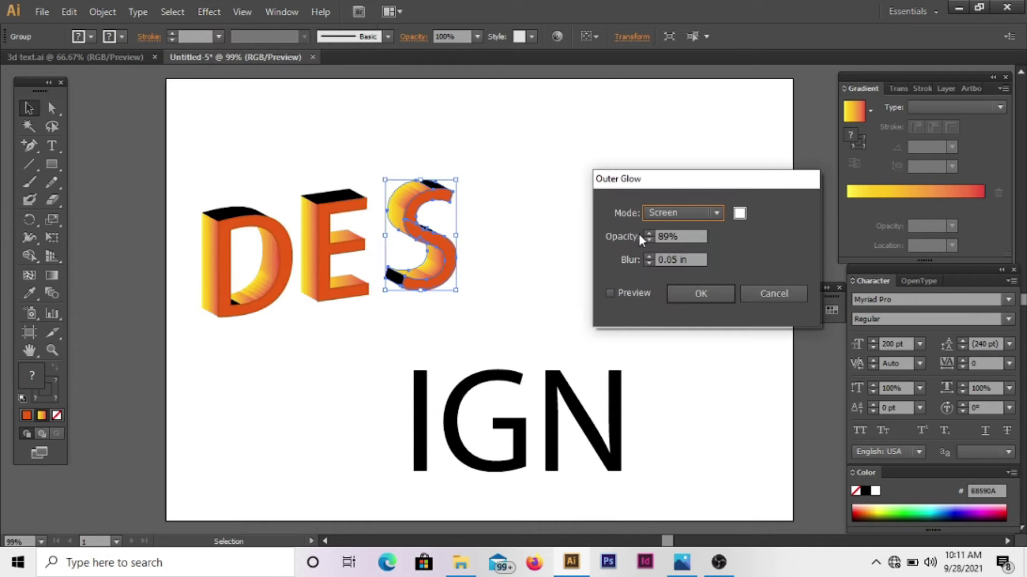
click(703, 295)
click(597, 188)
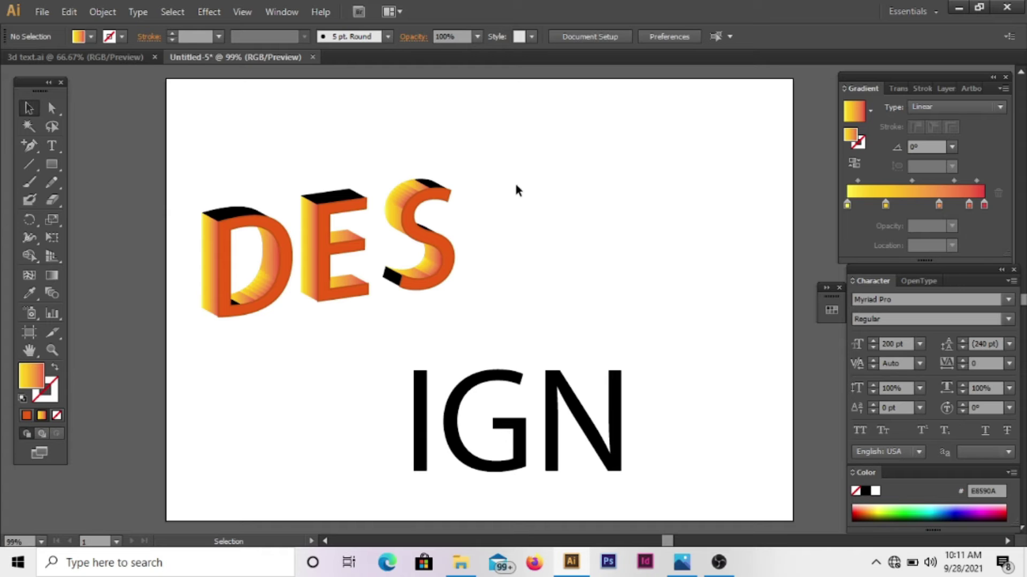
Step: Place the I beside the S and extrude it with the Off-Axis Front position and 50 pt depth
drag(423, 388, 473, 242)
drag(497, 199, 491, 199)
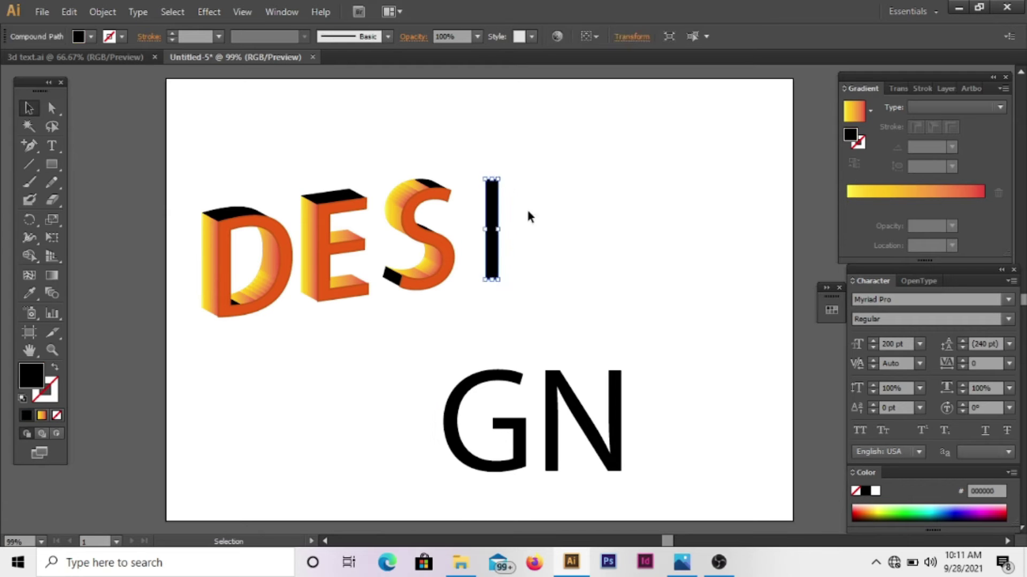
click(204, 21)
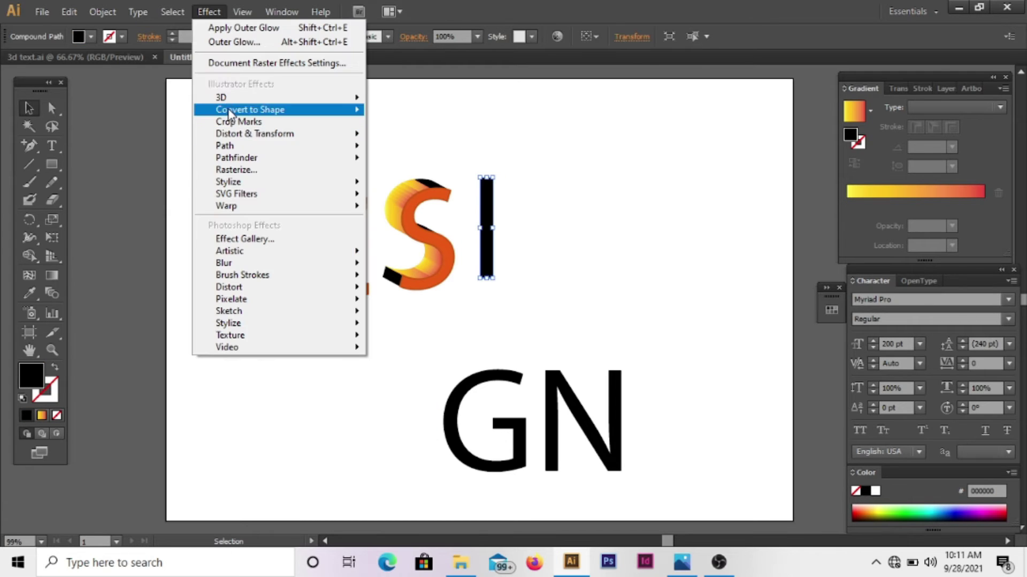
mouse_move(320, 96)
click(434, 97)
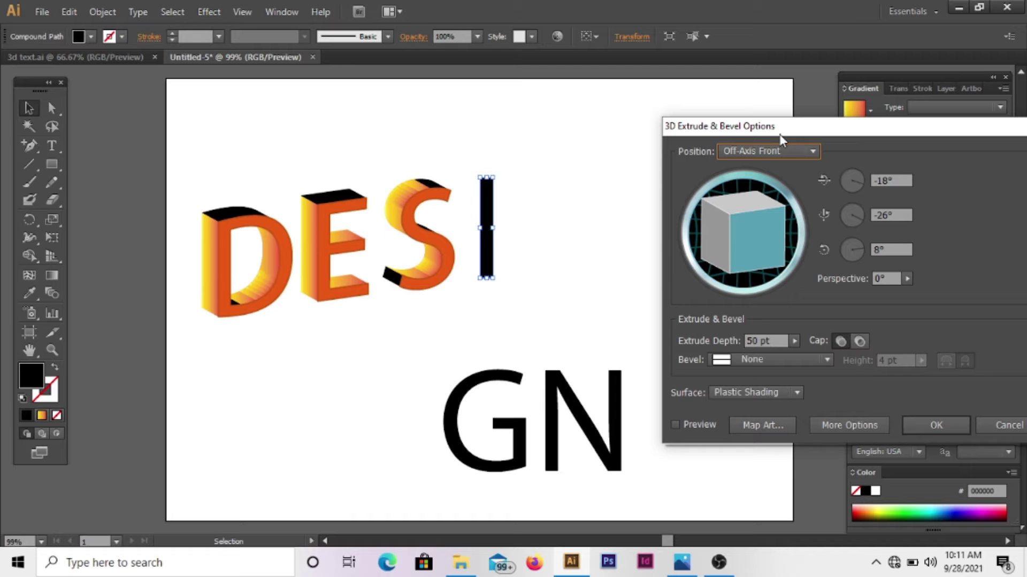
click(935, 425)
Step: Expand the appearance of the extruded I and ungroup it into separate faces
click(102, 12)
click(161, 188)
click(102, 11)
click(138, 83)
click(102, 12)
click(138, 83)
Step: Copy the E's orange onto the I's front face and the D's side gradient onto the I's side face
click(648, 217)
click(331, 247)
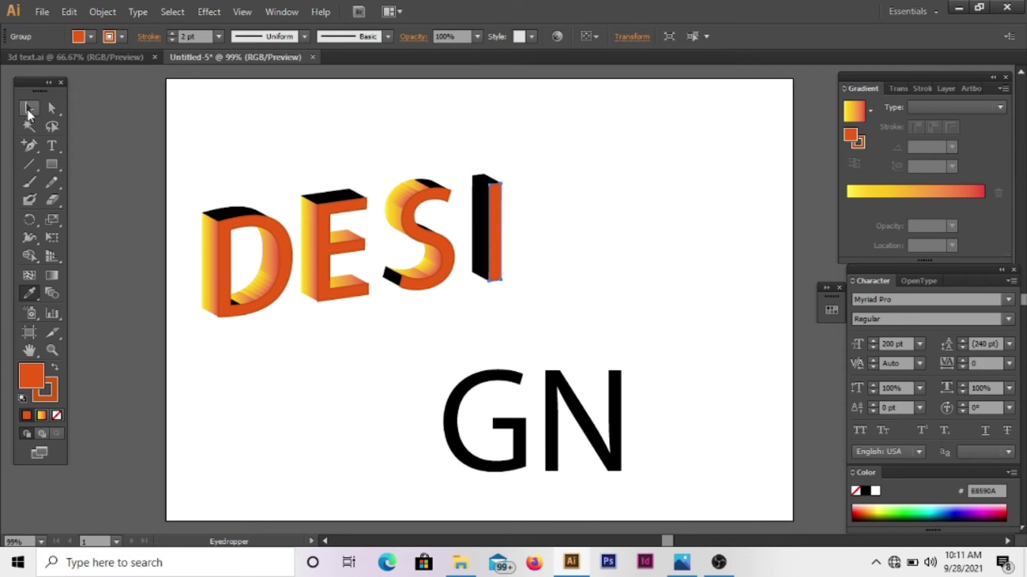
click(481, 223)
click(214, 263)
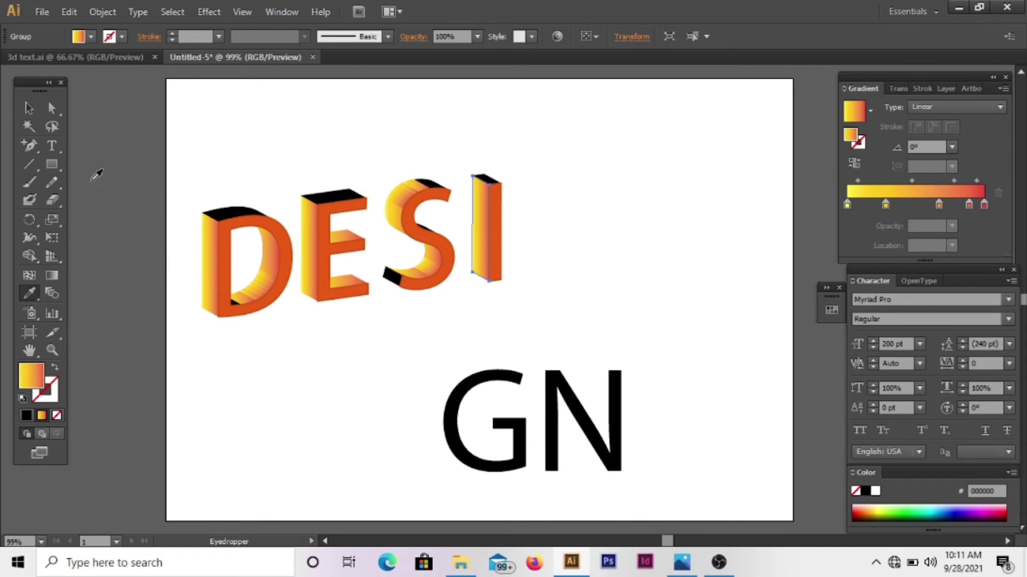
Step: Group the I's faces and nudge the I slightly closer to the S
drag(470, 169, 509, 287)
click(103, 12)
click(123, 67)
click(595, 169)
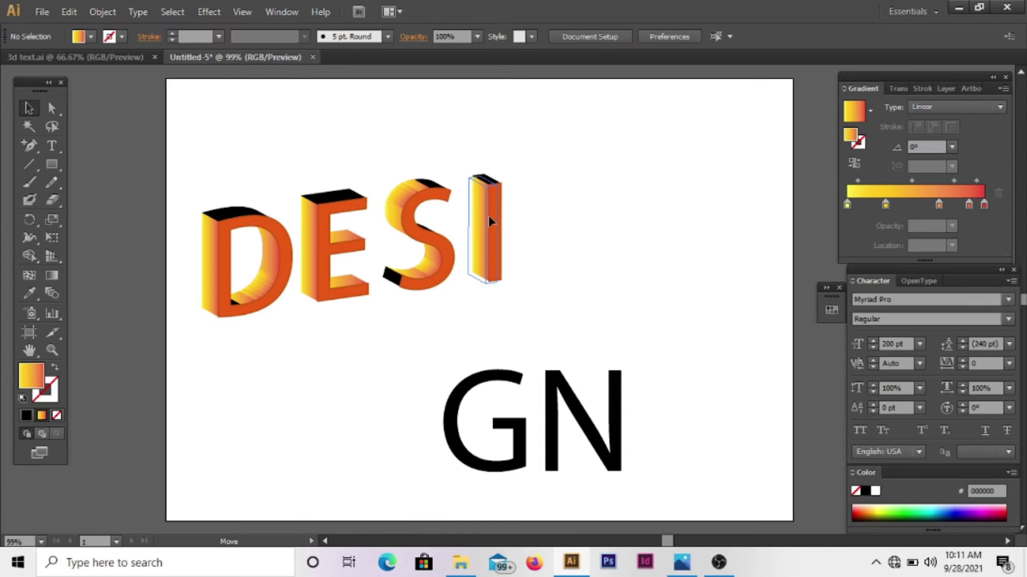
click(489, 221)
click(525, 191)
Step: Apply an Outer Glow effect to the grouped I
click(484, 178)
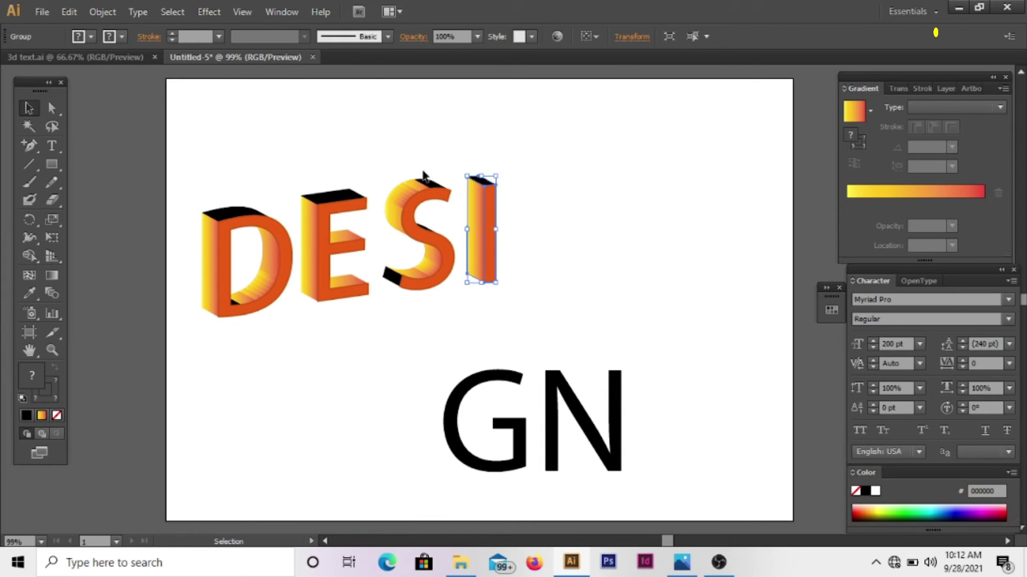
click(209, 12)
mouse_move(267, 188)
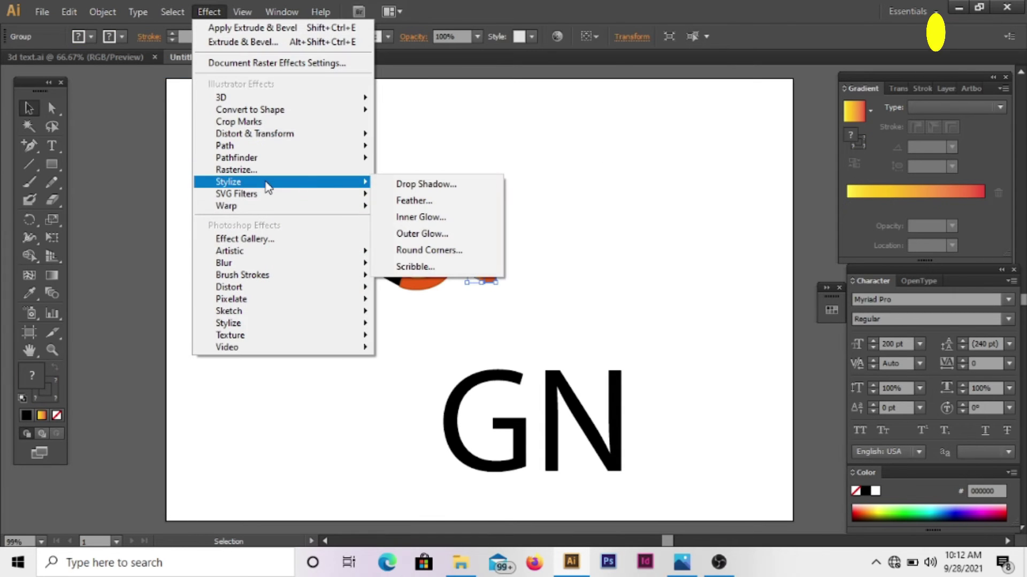
click(426, 236)
click(701, 295)
click(636, 261)
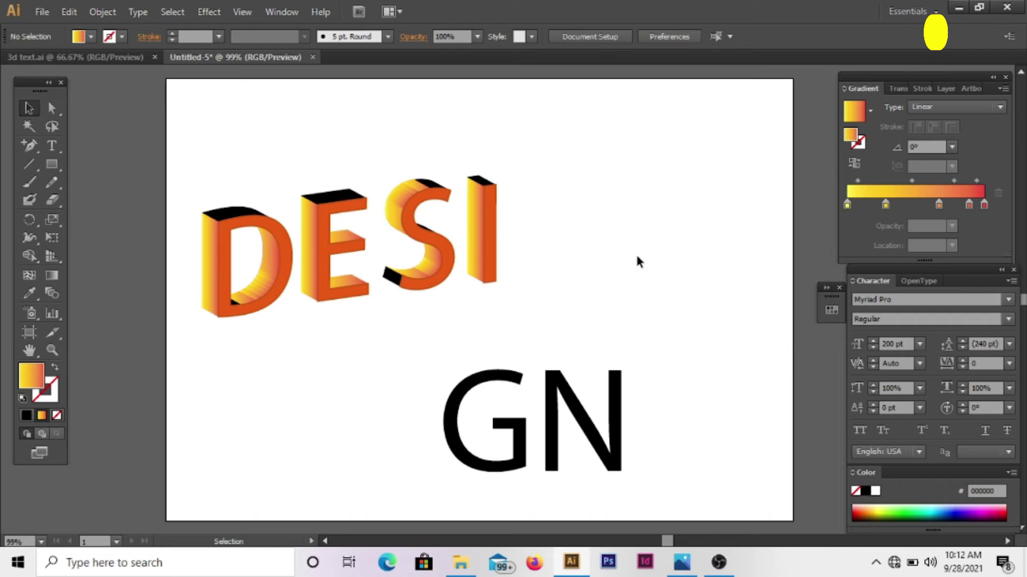
Step: Place the G beside the I and extrude it with the Off-Axis Front position and 50 pt depth
drag(481, 423, 550, 225)
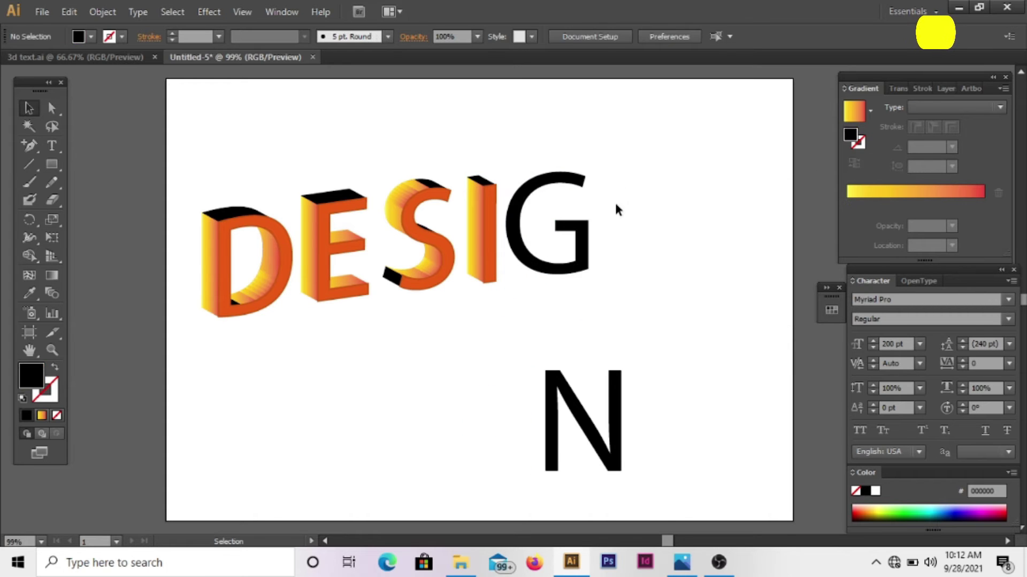
click(209, 12)
mouse_move(303, 99)
click(422, 100)
click(676, 426)
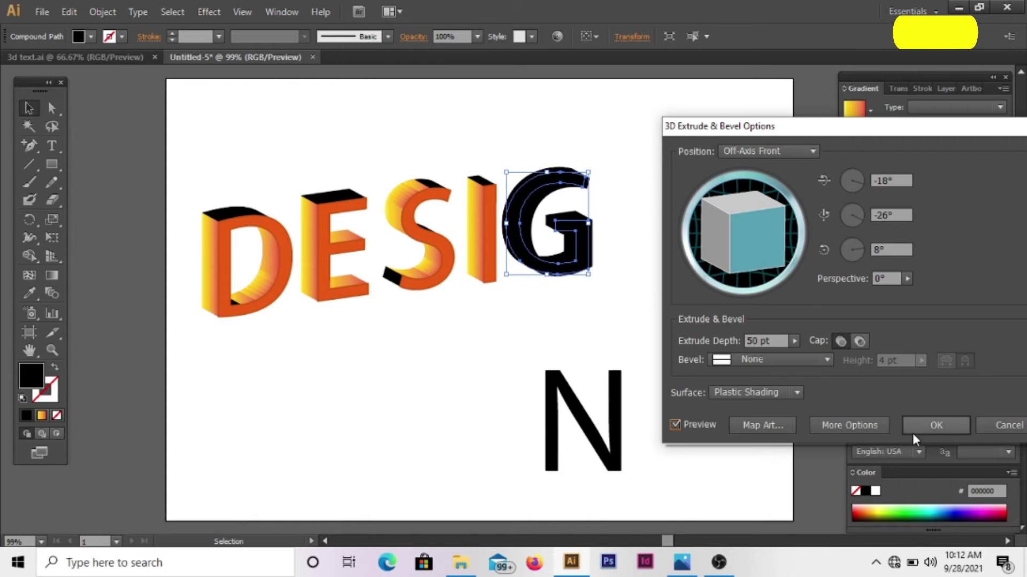
click(928, 427)
Step: Expand the appearance of the extruded G and ungroup it into separate faces
click(102, 12)
click(160, 189)
click(601, 238)
click(577, 241)
click(102, 12)
click(129, 85)
click(631, 235)
click(527, 225)
click(102, 12)
click(127, 86)
click(631, 235)
Step: Copy the orange of the I's front face onto the G's front face with the Eyedropper
click(527, 227)
click(30, 293)
click(488, 225)
click(29, 108)
click(503, 160)
Step: Fill the G's outer curved side face and the top of its crossbar with the yellow-to-red gradient
click(516, 195)
click(42, 416)
click(623, 219)
click(572, 214)
key(period)
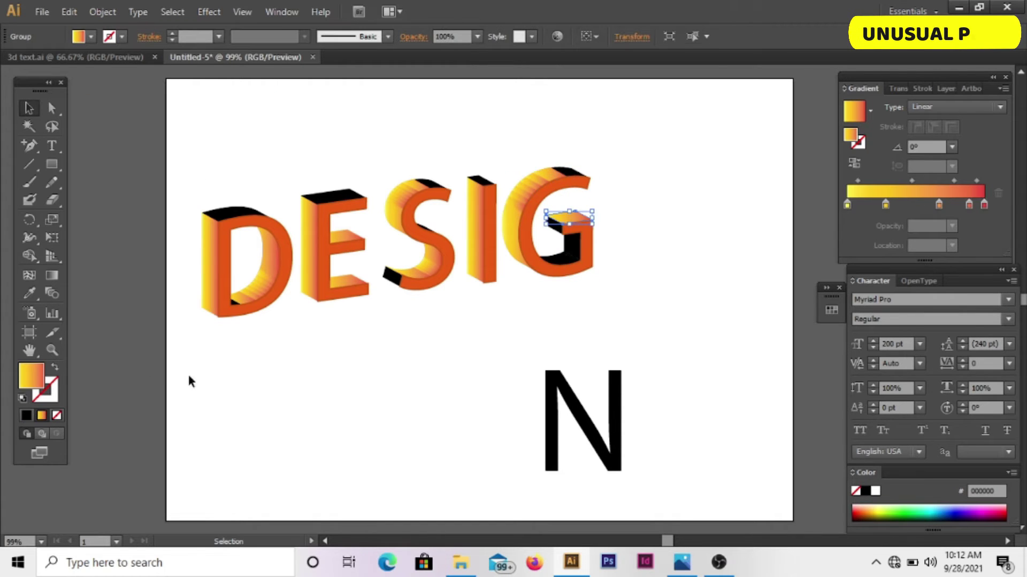
Step: Fill the G's inner vertical side and lower inner face with the yellow-to-red gradient
click(568, 258)
click(41, 415)
click(581, 204)
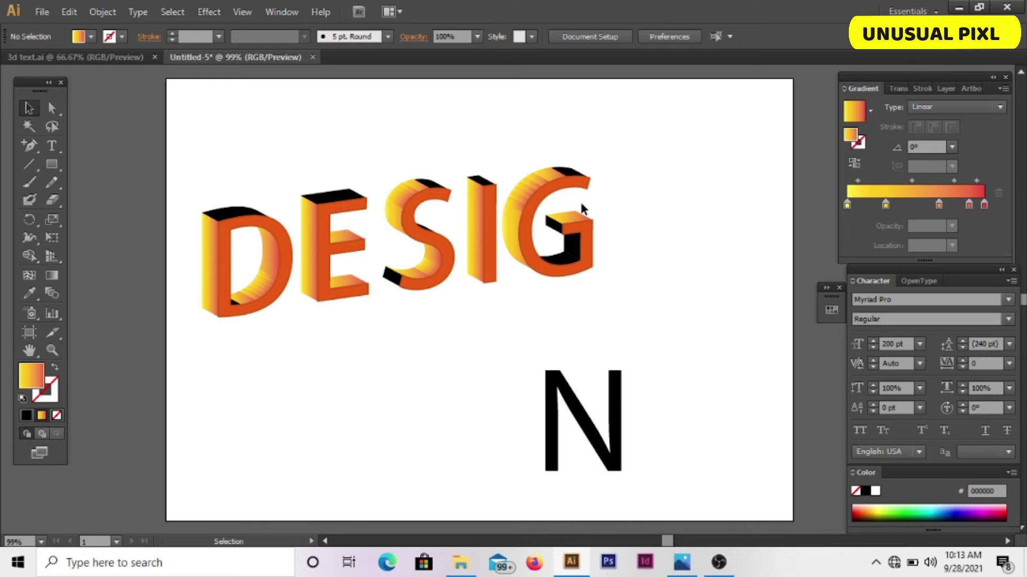
click(574, 261)
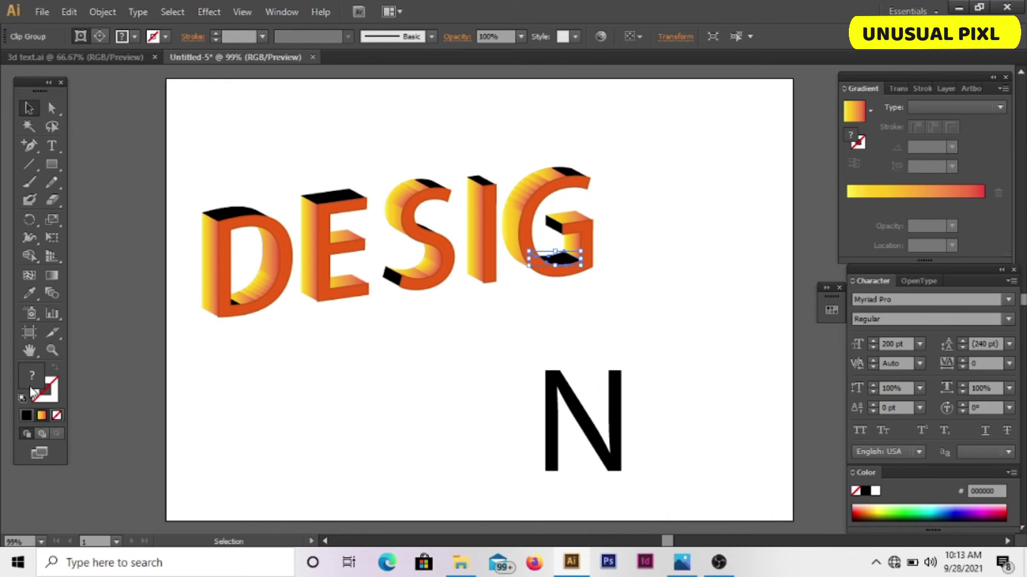
click(29, 108)
click(323, 342)
Step: Place the N beside the G and extrude it with the Off-Axis Front position and 50 pt depth
drag(616, 450, 699, 239)
click(211, 13)
mouse_move(257, 86)
click(422, 86)
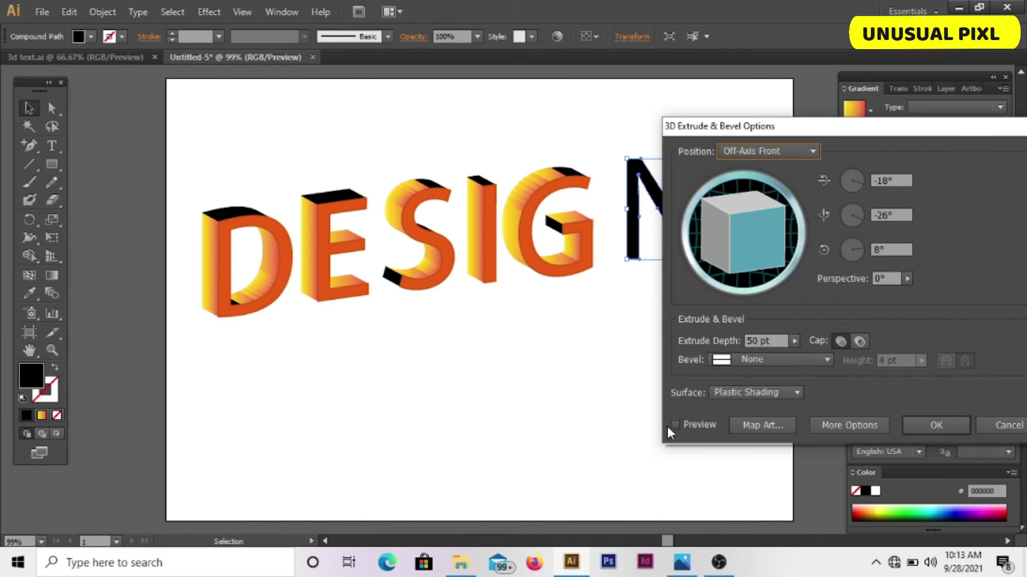
click(936, 426)
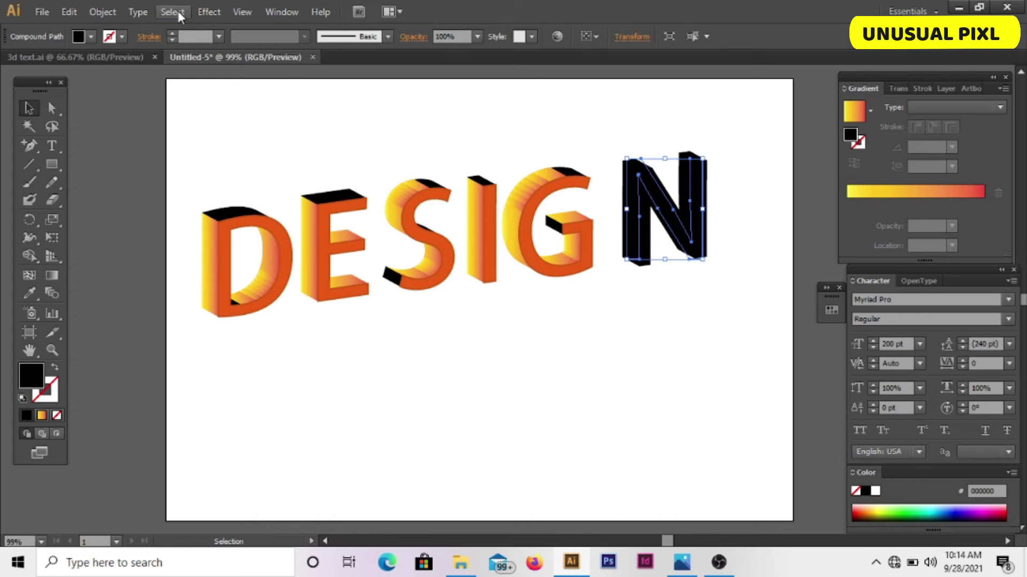
Step: Expand the appearance of the extruded N and ungroup it into separate faces
click(102, 12)
click(145, 194)
click(103, 13)
click(134, 87)
click(103, 12)
click(144, 86)
Step: Copy the orange of the S's front face onto the N's front face with the Eyedropper
click(566, 321)
click(645, 196)
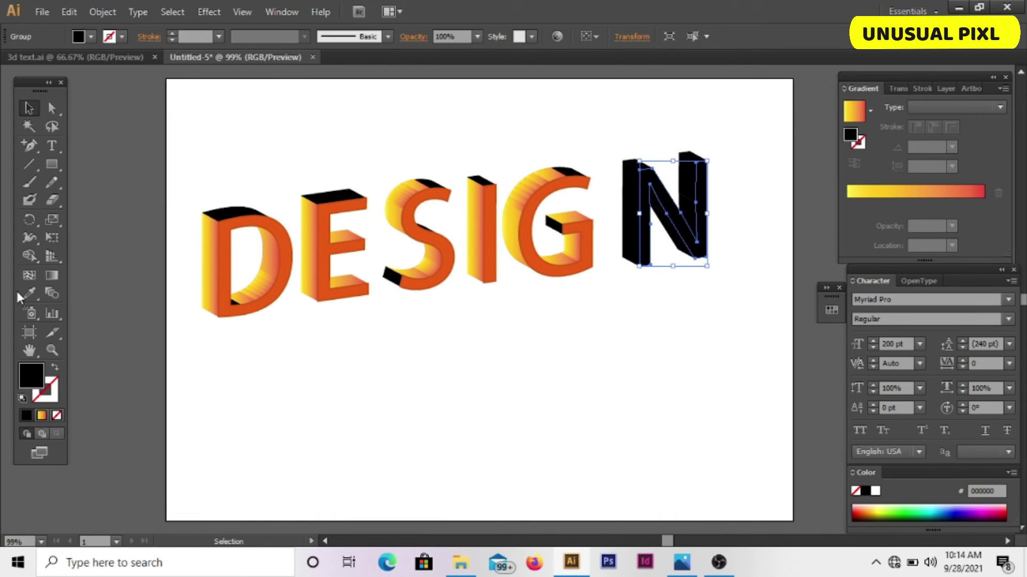
click(29, 293)
click(435, 195)
click(29, 109)
click(168, 137)
Step: Copy the D's inner gradient onto the outer side face of the N's left stem with the Eyedropper
click(634, 217)
click(29, 293)
click(270, 255)
click(29, 109)
click(153, 120)
Step: Copy the D's inner gradient onto the side face of the N's right stem with the Eyedropper
click(688, 181)
click(29, 293)
click(271, 256)
click(689, 207)
click(28, 293)
click(270, 255)
click(29, 108)
click(116, 125)
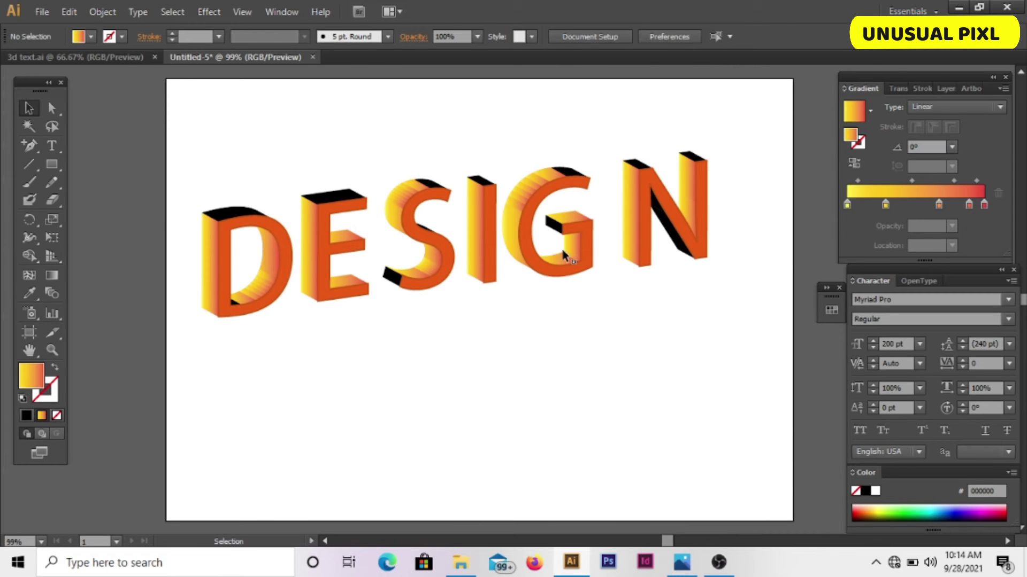
Step: Copy the D's inner gradient onto the side faces along the N's diagonal with the Eyedropper
click(675, 235)
click(29, 294)
click(270, 255)
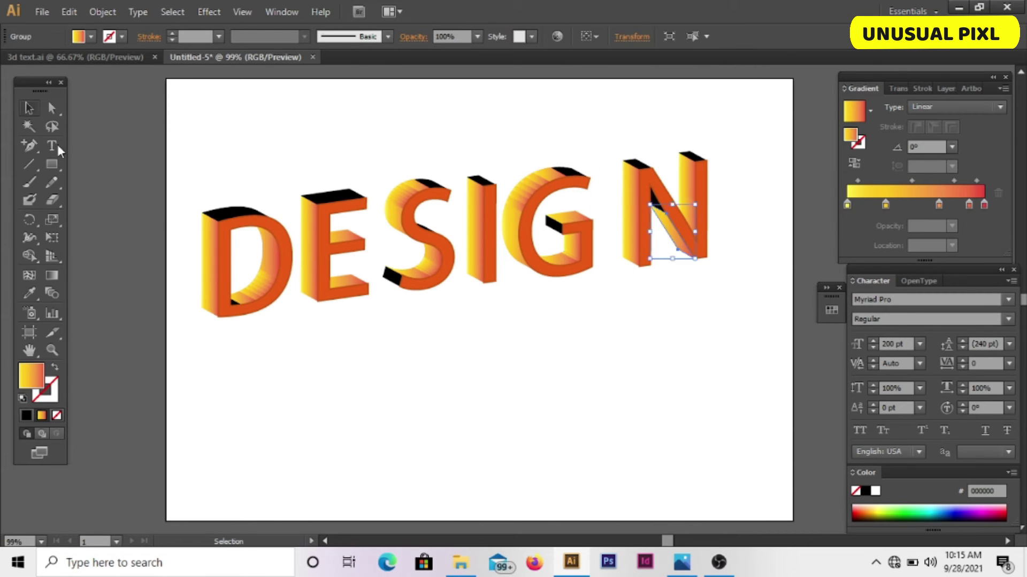
click(29, 109)
click(655, 200)
click(28, 293)
click(270, 255)
click(29, 109)
click(93, 112)
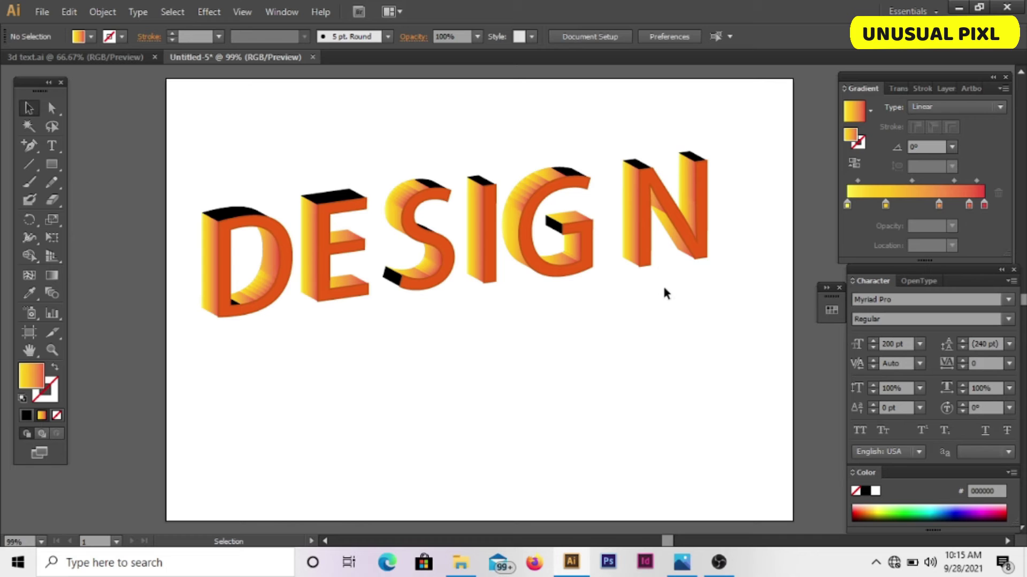
Step: Return the N's diagonal side face to black and fill the tops of both stems with the gradient
click(27, 416)
click(117, 299)
click(42, 416)
click(29, 109)
click(637, 164)
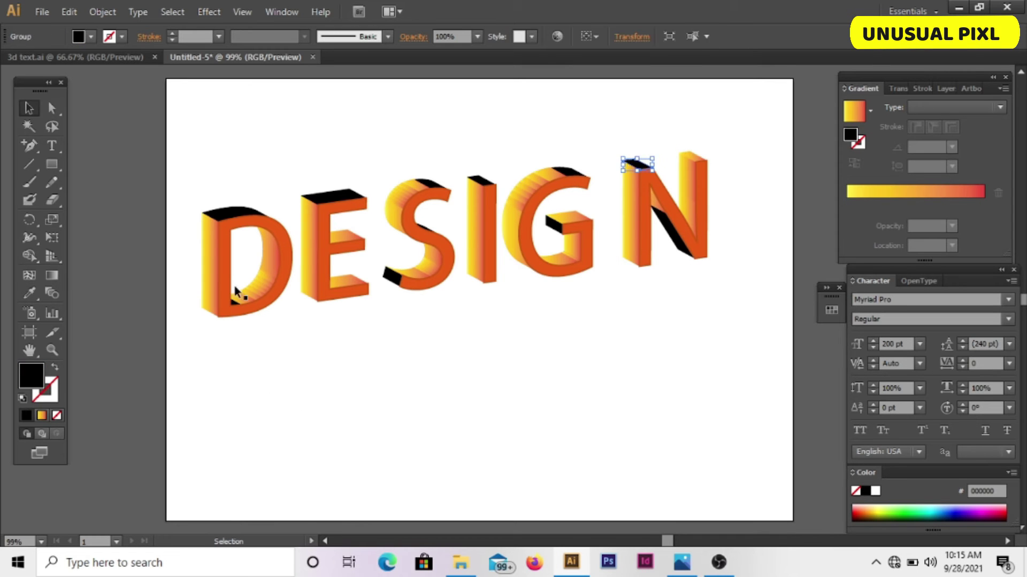
click(42, 415)
click(268, 440)
click(659, 208)
click(209, 12)
mouse_move(240, 183)
click(422, 234)
click(715, 214)
click(741, 267)
click(772, 293)
click(663, 326)
Step: Fill the G's inner side faces with black and its top face with the yellow-to-red gradient
click(570, 173)
click(573, 254)
click(27, 415)
click(342, 369)
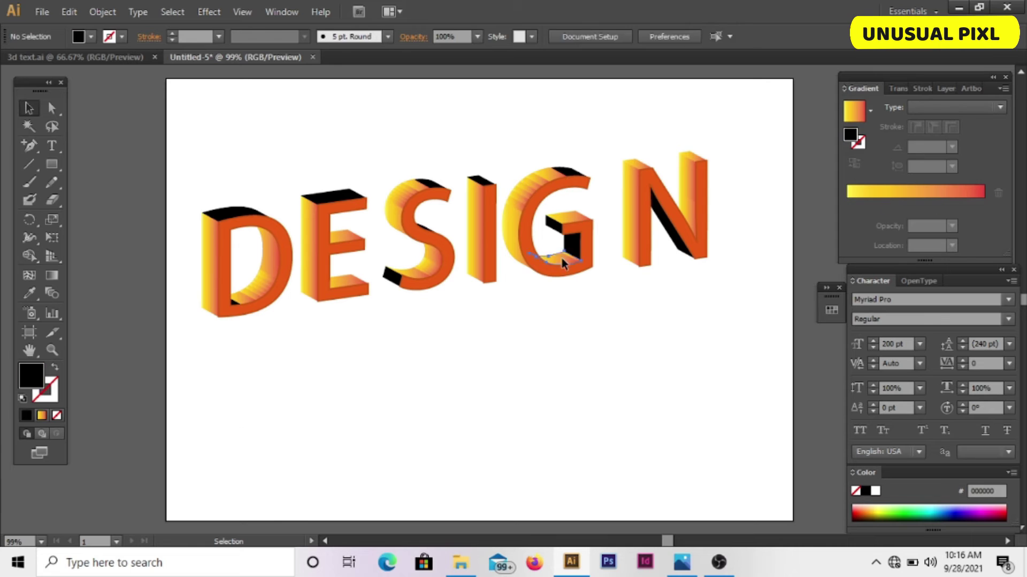
click(570, 172)
click(42, 416)
click(342, 369)
Step: Select all faces of the G and group them
drag(522, 156, 604, 289)
click(103, 12)
click(110, 60)
click(209, 12)
mouse_move(241, 184)
click(421, 233)
click(772, 294)
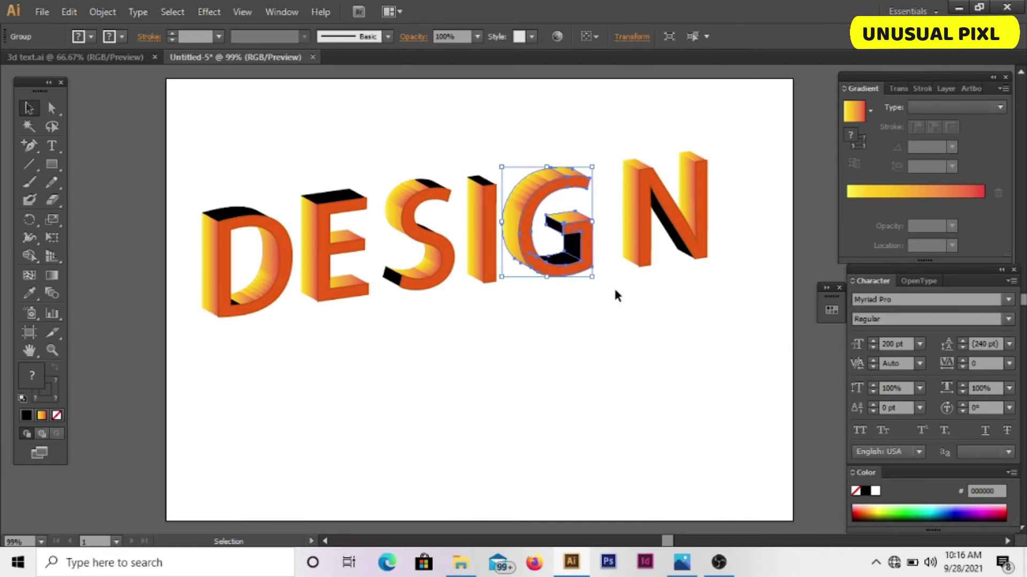
click(613, 289)
Step: Ungroup the S into separate faces
click(447, 256)
click(103, 12)
click(114, 84)
click(342, 145)
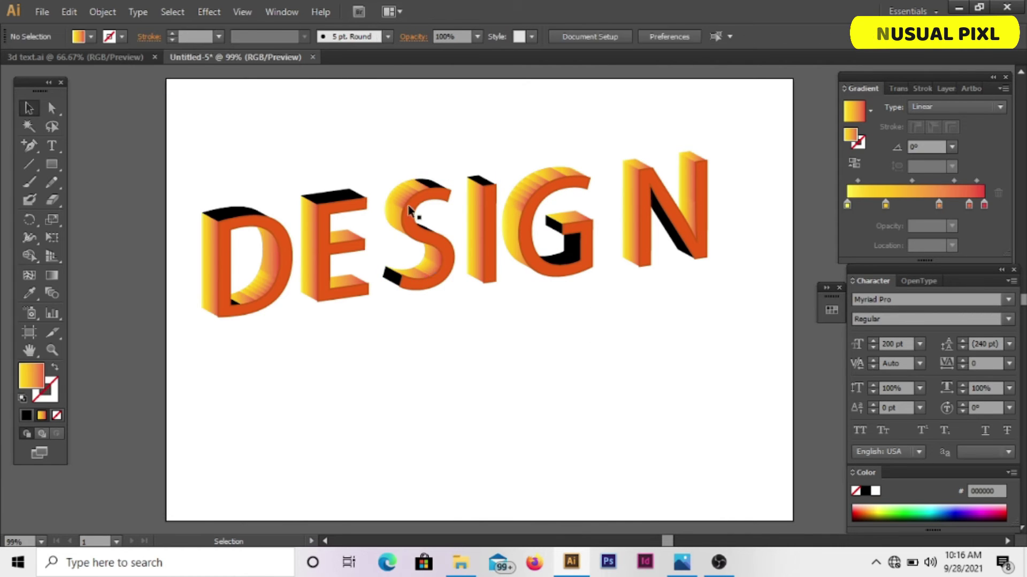
Step: Fill the S's lower inner curved face with black
click(432, 262)
click(27, 415)
click(342, 369)
click(388, 279)
Step: Ungroup the E and fill the upper faces of its middle and lower arms with black
click(323, 257)
click(103, 12)
click(115, 84)
click(345, 235)
click(27, 416)
click(348, 282)
click(30, 293)
click(342, 196)
click(29, 108)
Step: Fill the E's top face with the yellow-to-red gradient and ungroup its remaining nested faces
drag(302, 183, 369, 316)
click(363, 342)
click(340, 196)
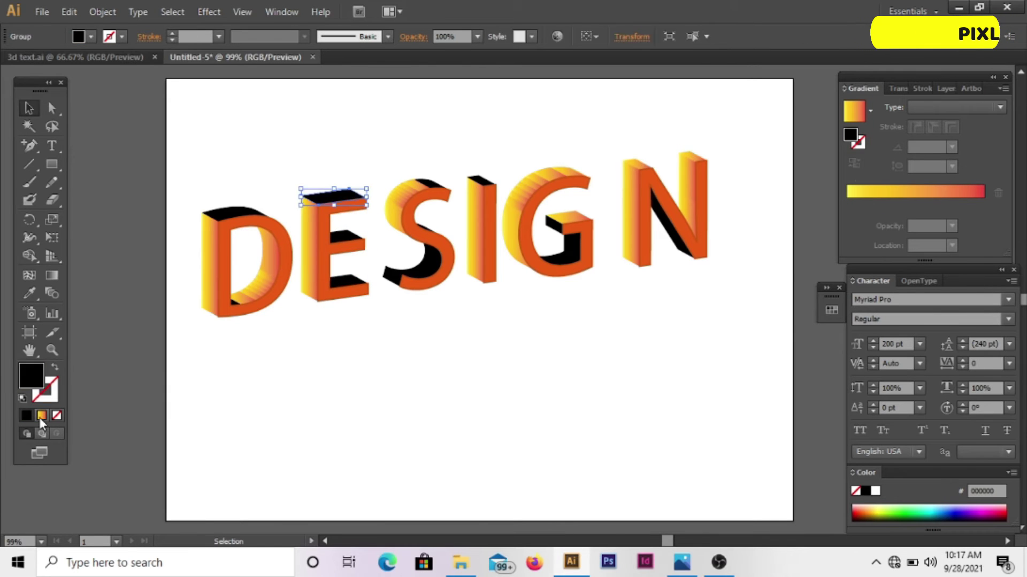
click(41, 416)
click(345, 321)
click(345, 202)
click(106, 13)
click(115, 84)
click(342, 342)
Step: Try the gradient on the upper face of the E's middle arm with its end stop recoloured black
click(346, 236)
click(41, 416)
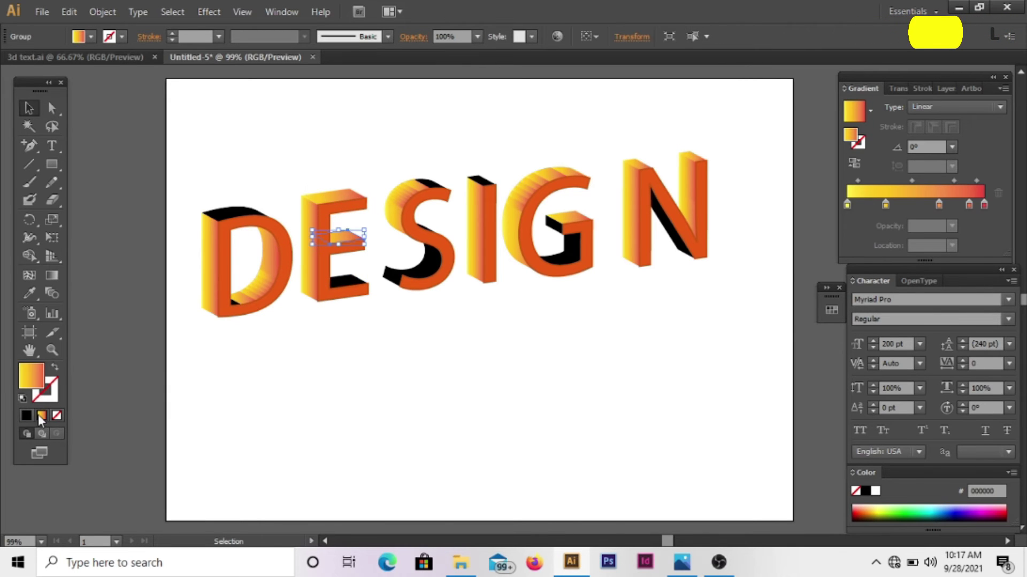
double_click(31, 374)
click(608, 434)
click(788, 257)
Step: Thin out the gradient stops to yellow, red and black and apply the gradient to the E's lower arm face too
click(344, 342)
drag(939, 205, 961, 230)
click(346, 236)
click(949, 206)
drag(968, 205, 886, 227)
drag(870, 206, 873, 227)
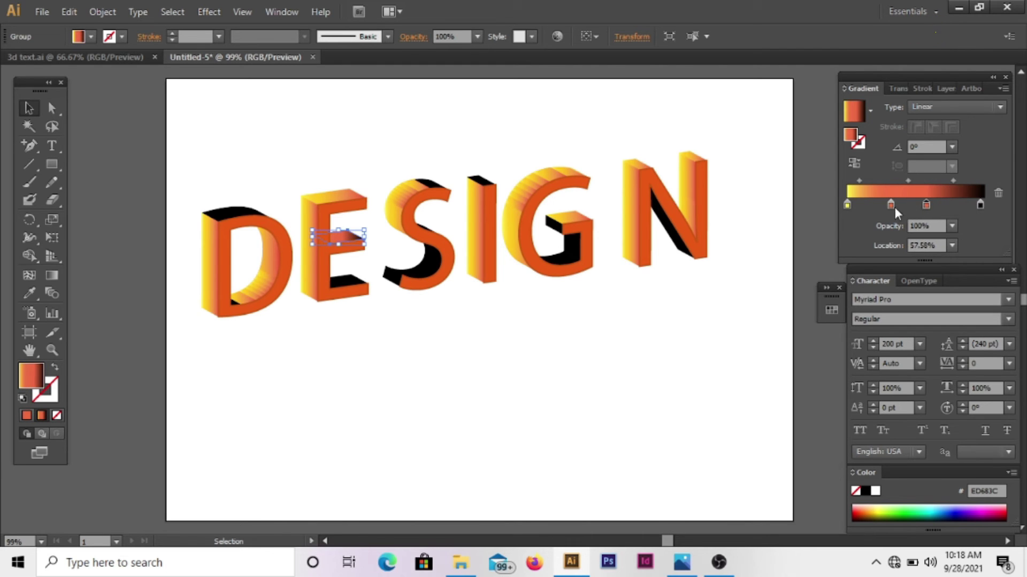
click(345, 334)
click(347, 281)
click(41, 416)
click(344, 323)
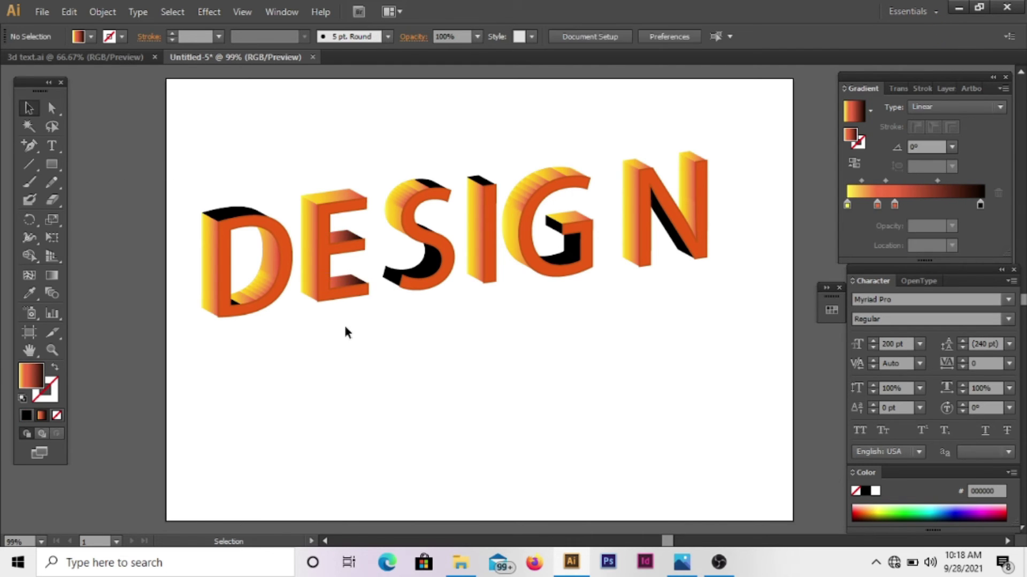
Step: Undo the gradient edits on the upper faces of the E's arms
key(ctrl+z)
key(ctrl+z)
key(ctrl+z)
key(ctrl+z)
key(ctrl+z)
key(ctrl+z)
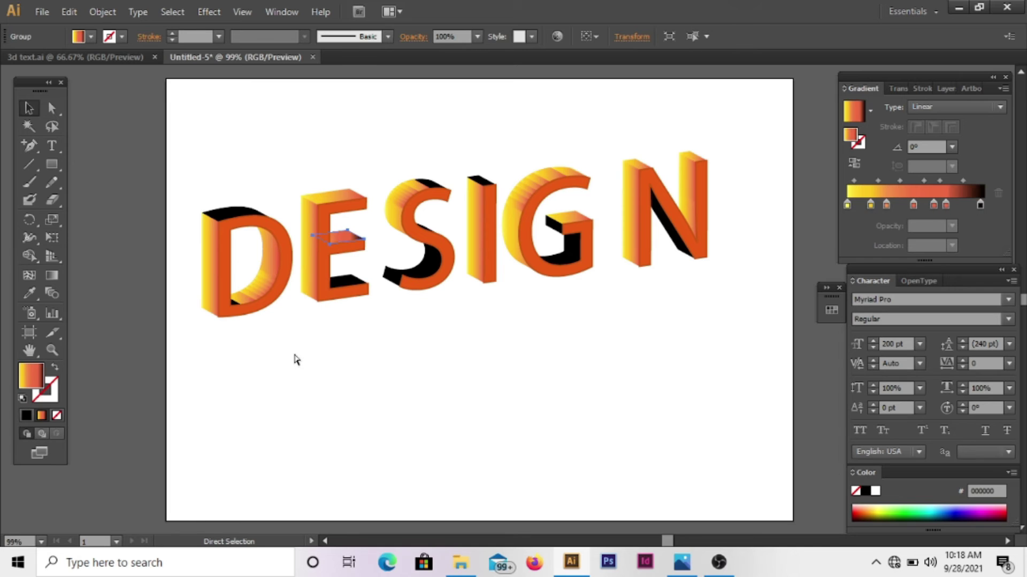
key(ctrl+z)
key(ctrl+z)
key(ctrl+shift+z)
Step: Select all faces of the E and group them
click(184, 434)
drag(298, 181, 369, 305)
click(103, 12)
click(115, 81)
click(261, 118)
Step: Duplicate the D, place the copy below the word and ungroup it into separate faces
drag(196, 195, 290, 333)
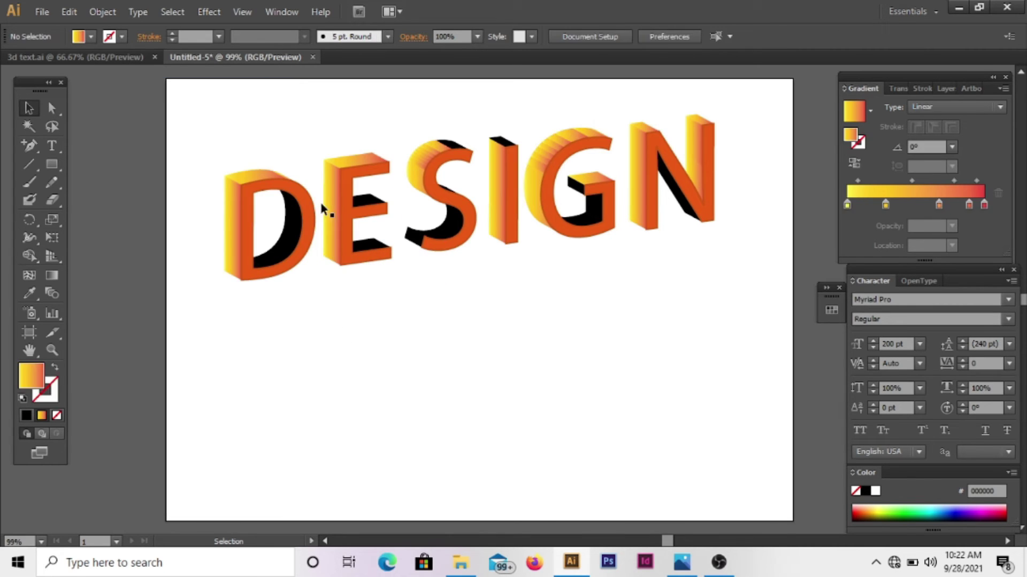
click(320, 203)
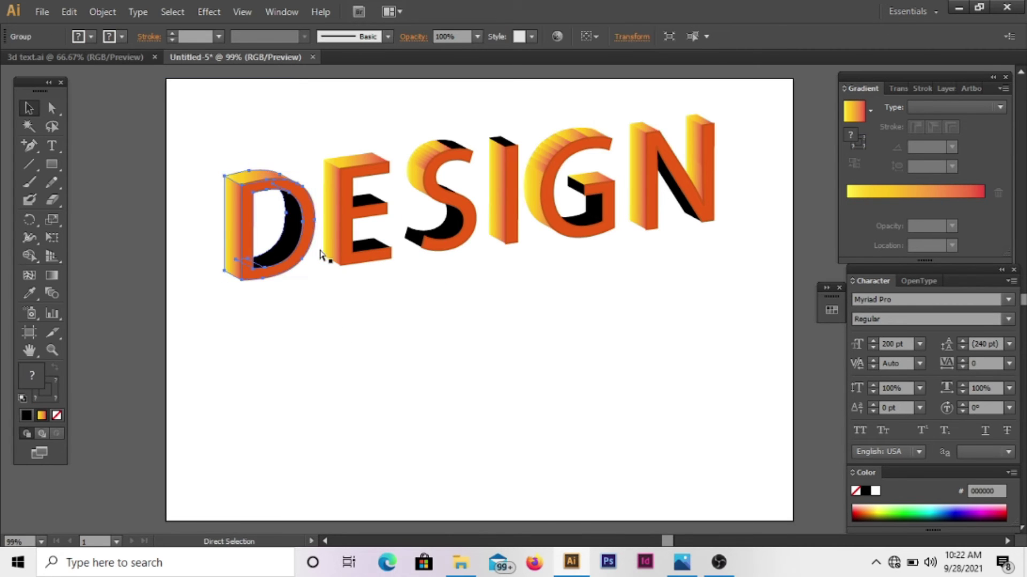
key(ctrl+c)
key(ctrl+v)
drag(335, 351, 338, 351)
click(357, 372)
click(343, 370)
click(102, 12)
click(127, 84)
Step: Set the opacity of the copied D's front face to 70%
click(341, 376)
click(898, 89)
click(1001, 108)
click(983, 174)
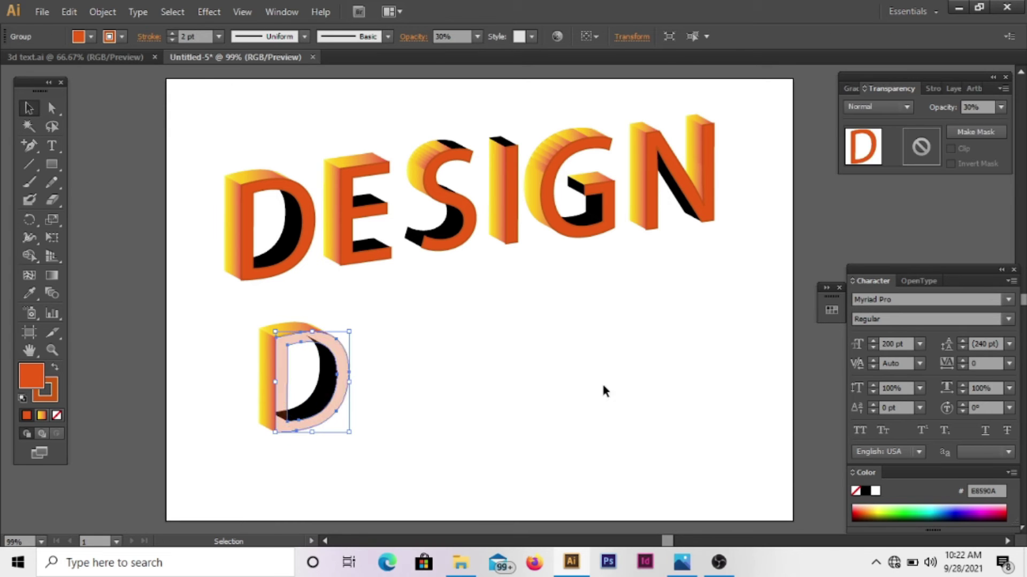
click(600, 383)
click(343, 370)
click(1000, 107)
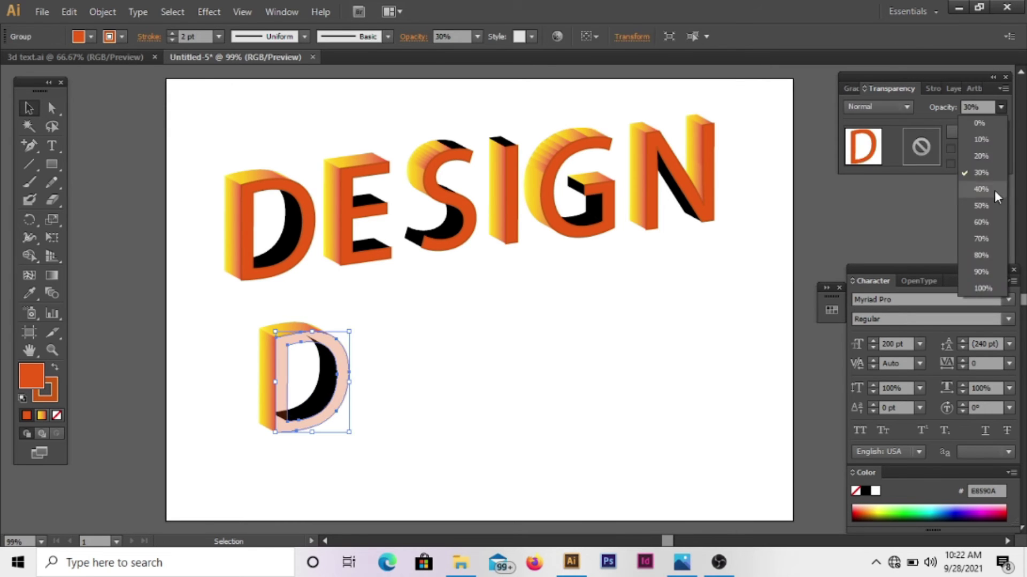
click(988, 239)
Step: Recolour the copied D's front face light green B3F78F
double_click(33, 380)
click(645, 395)
click(510, 258)
click(789, 257)
click(373, 338)
Step: Recolour the copied D's front face bright green 78F92D
click(343, 370)
double_click(33, 380)
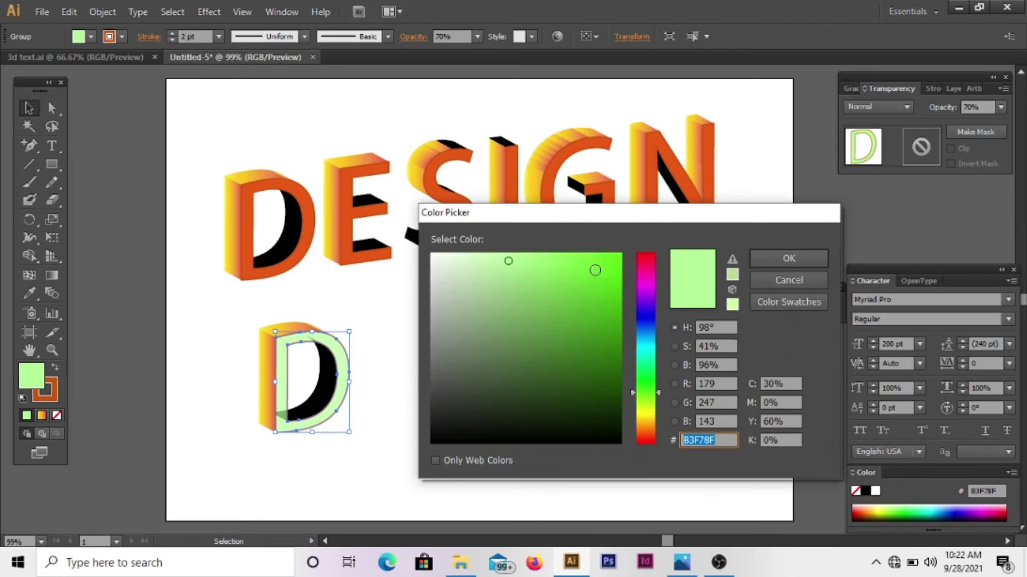
click(587, 258)
click(789, 258)
click(399, 319)
click(286, 334)
Step: Recolour the copied D's front face lavender AB9AF4
click(343, 370)
double_click(33, 380)
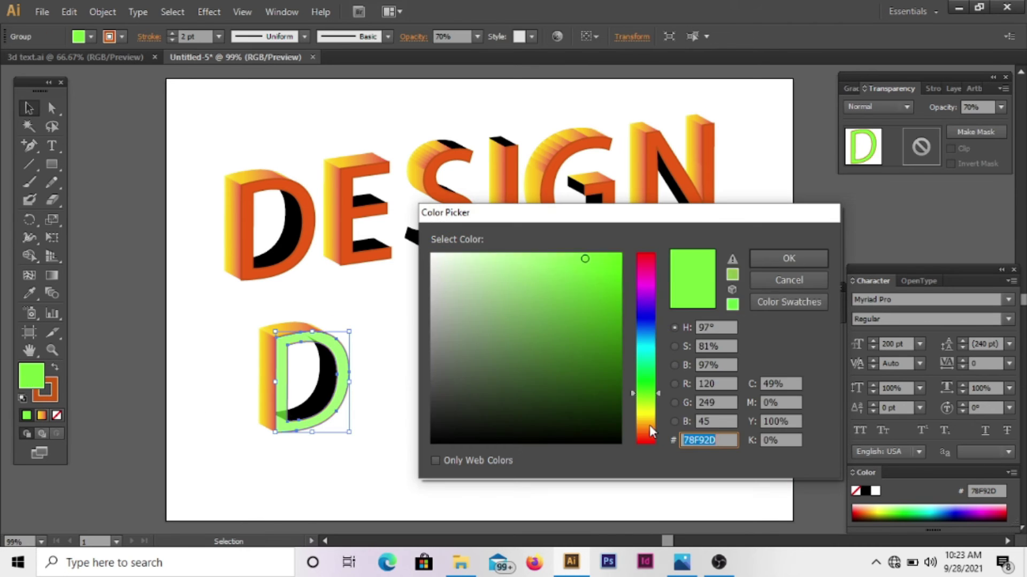
click(646, 310)
click(501, 260)
click(789, 258)
click(465, 347)
Step: Recolour the end stops of the copied D's left side gradient to purple 9F63D3 and lavender
click(267, 375)
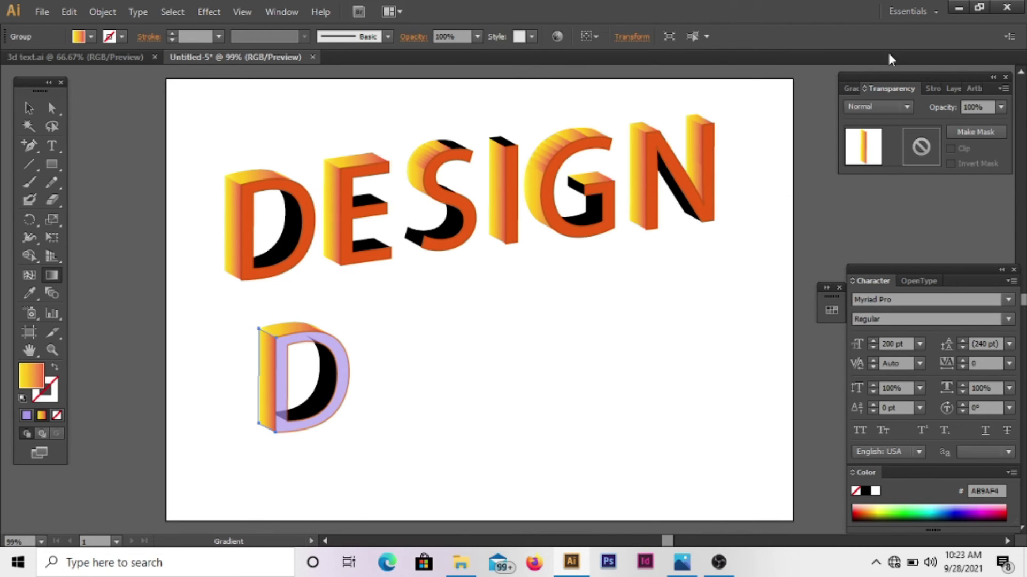
click(855, 89)
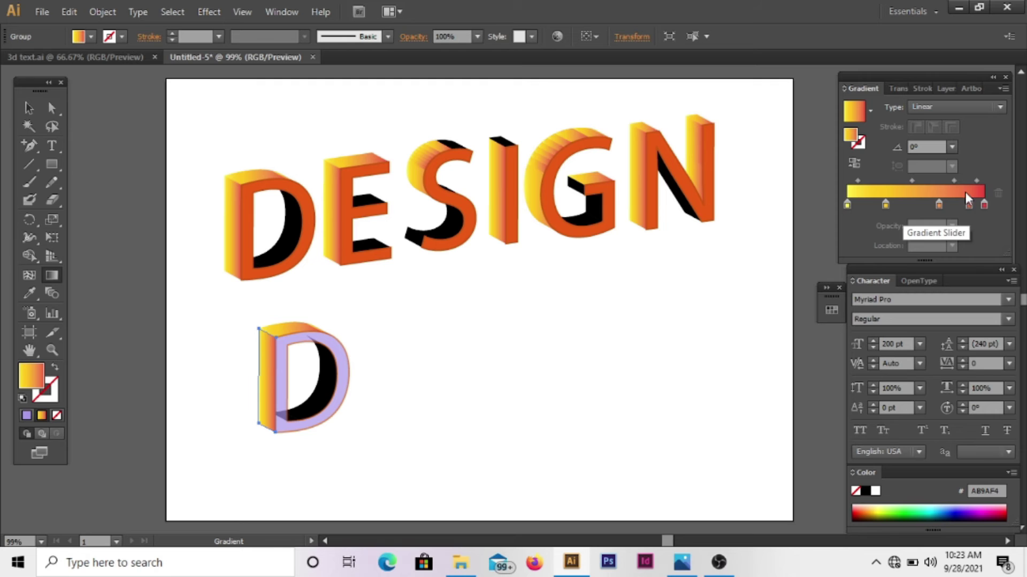
click(983, 205)
double_click(33, 379)
click(789, 258)
double_click(33, 380)
click(788, 257)
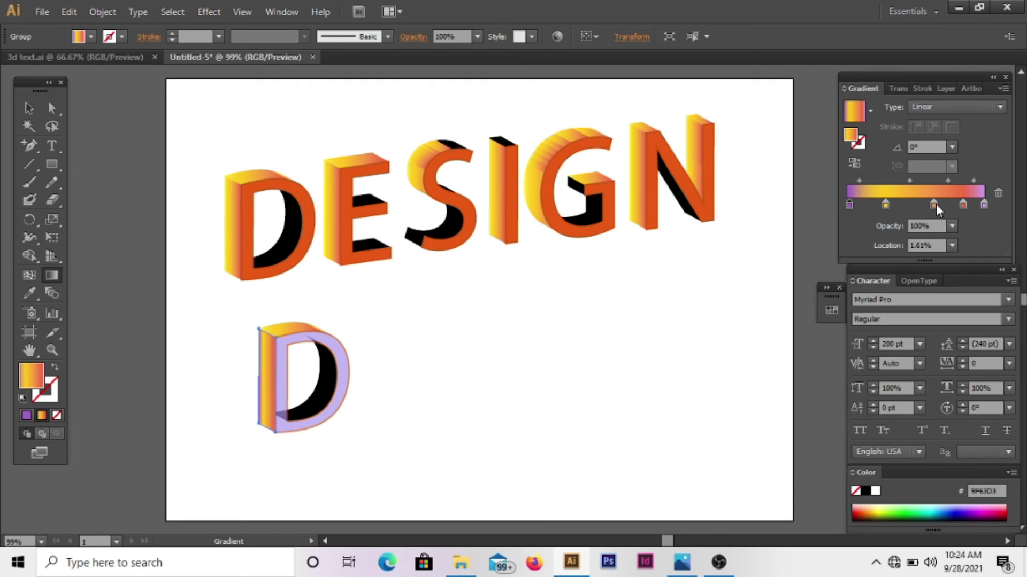
Step: Recolour the inner stops of the side gradient, using dark blue 12236F, and rearrange the stops, removing a surplus one
double_click(33, 380)
click(789, 258)
double_click(33, 380)
text(12236F)
key(Return)
drag(973, 204, 933, 235)
drag(939, 205, 947, 204)
Step: Match the copied D's top face to the lavender of its front face with the Eyedropper
click(29, 108)
click(214, 320)
click(283, 331)
click(29, 293)
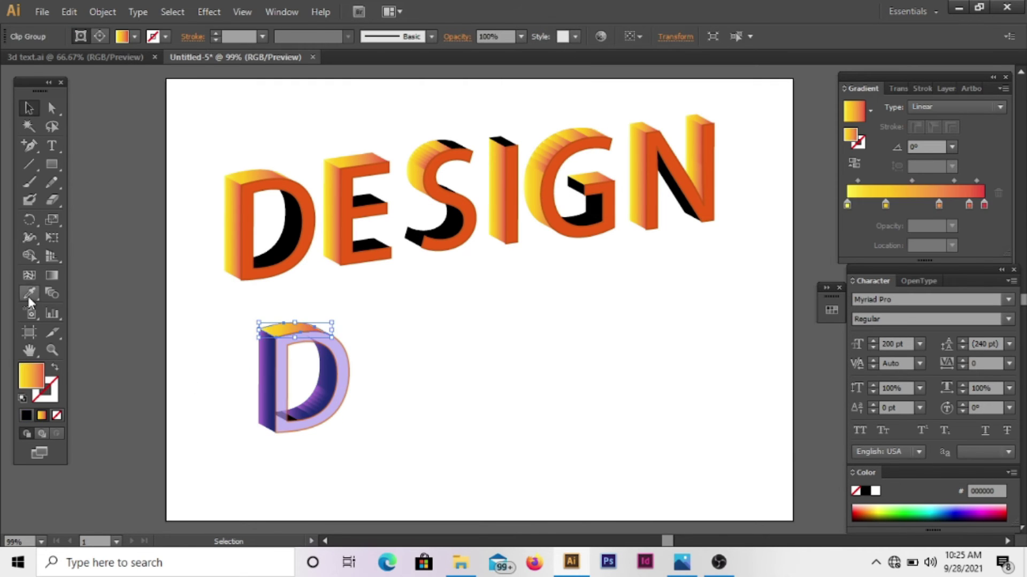
click(291, 374)
click(29, 108)
click(363, 348)
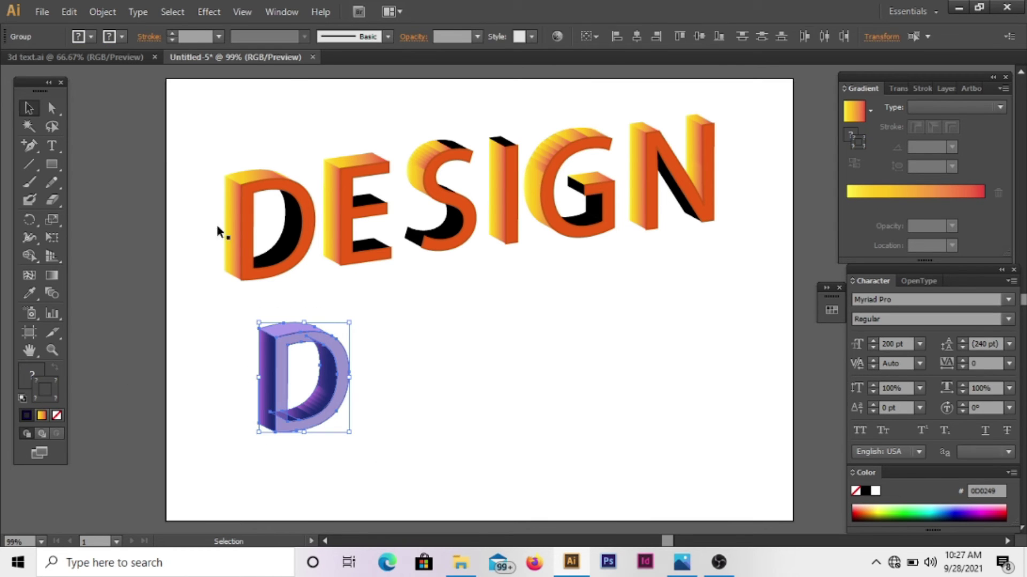
Step: Group all faces of the purple D
click(103, 11)
click(129, 68)
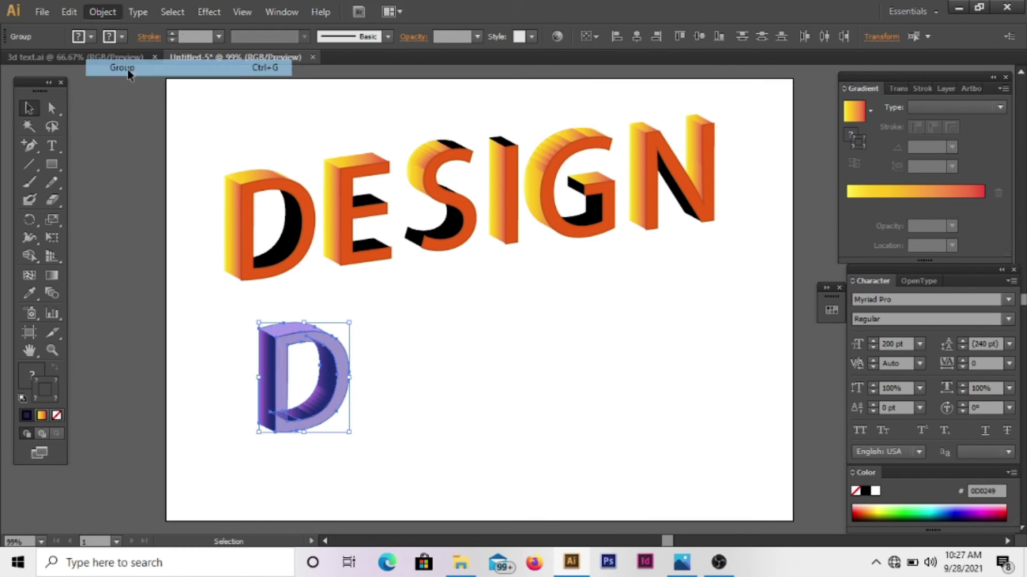
click(350, 294)
Step: Duplicate the orange E, place the copy beside the purple D and ungroup it
click(347, 262)
key(ctrl+c)
key(ctrl+v)
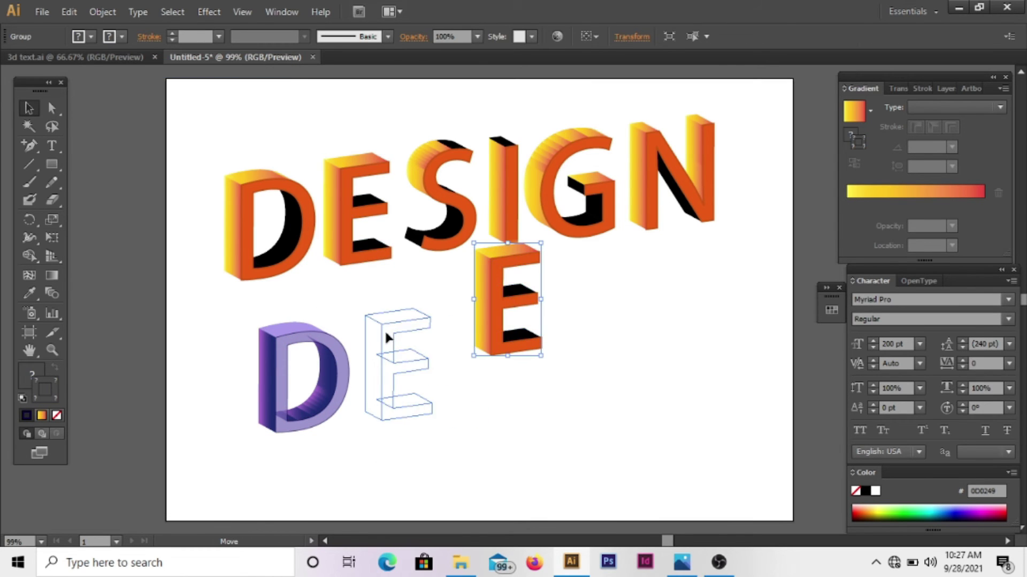
drag(384, 329, 384, 333)
click(79, 10)
mouse_move(101, 12)
click(117, 86)
click(502, 352)
Step: Match the copied E's faces to the purple D's colours with the Eyedropper and group them
click(386, 371)
click(30, 293)
click(282, 374)
click(29, 108)
drag(454, 295, 375, 434)
click(129, 68)
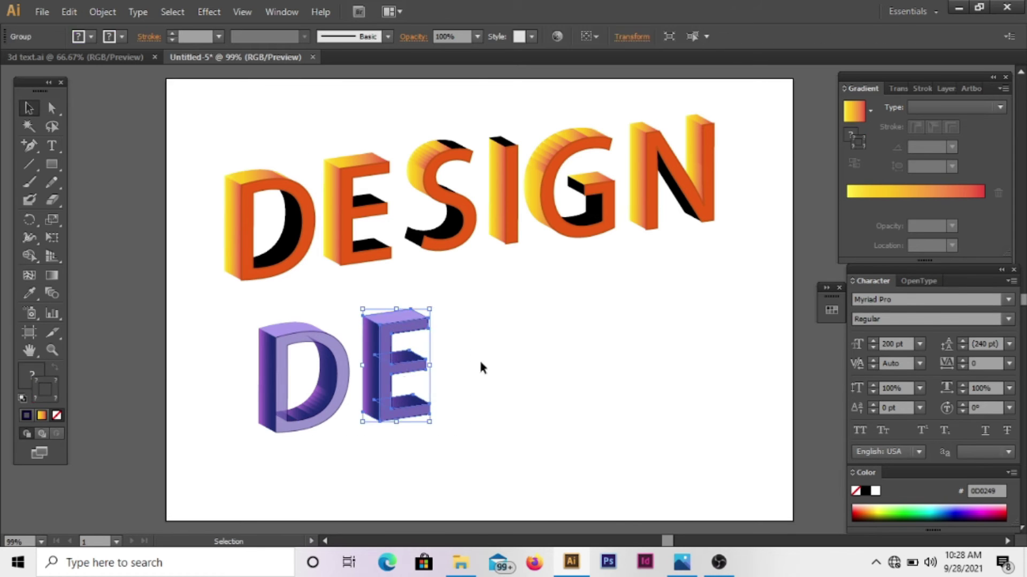
click(481, 366)
Step: Move the purple D and E beneath their orange originals and show the transparency settings
drag(374, 369, 335, 375)
click(131, 89)
click(898, 89)
click(1001, 108)
click(350, 452)
Step: Duplicate the orange S and place the copy beside the purple E
click(467, 213)
key(ctrl+c)
key(ctrl+v)
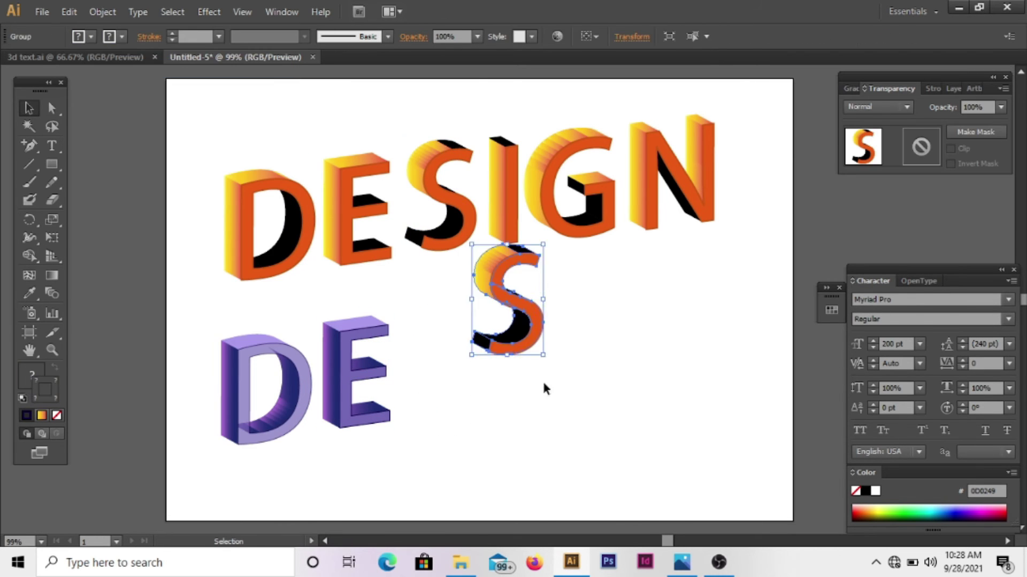
drag(535, 324, 474, 385)
Step: Match the copied S's faces to the purple letters' colours with the Eyedropper
click(29, 293)
click(28, 108)
click(30, 293)
click(29, 108)
click(453, 353)
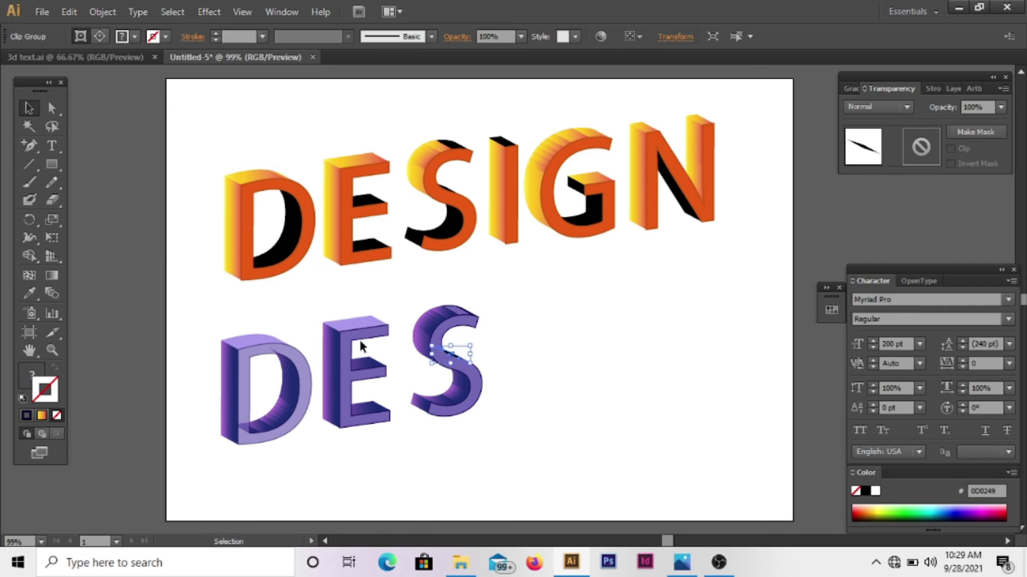
Step: Adjust the opacity of the purple S's face, remove its outline and group the letter
click(473, 375)
click(1001, 108)
click(984, 257)
click(57, 415)
click(101, 12)
click(123, 68)
Step: Remove the outline from the purple D's front face and group all of the letter's faces
click(296, 466)
click(306, 385)
click(56, 415)
drag(220, 330, 314, 449)
click(101, 12)
Step: Duplicate the orange I beside the purple S and recolour its faces with the purple D's colours using the Eyedropper
key(ctrl+c)
key(ctrl+v)
drag(512, 304, 524, 358)
click(596, 326)
click(529, 342)
click(29, 293)
click(1001, 108)
click(984, 258)
click(250, 339)
Step: Duplicate the orange G beside the purple I and adjust the opacity of the purple S's face
click(578, 230)
key(ctrl+v)
click(457, 330)
click(1000, 108)
click(983, 257)
Step: Match the copied G's inner and side faces to the purple I's colours with the Eyedropper
click(611, 329)
click(29, 293)
click(505, 353)
click(29, 108)
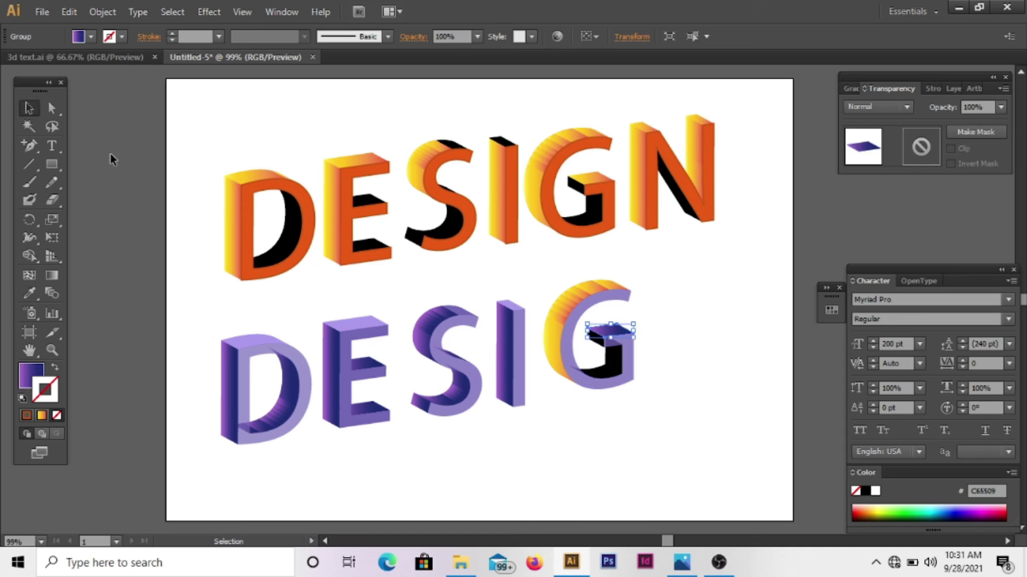
click(614, 368)
click(506, 353)
click(614, 285)
click(30, 293)
Step: Duplicate the orange N and place the copy beside the purple G
click(637, 170)
key(ctrl+c)
key(ctrl+v)
drag(496, 321, 678, 340)
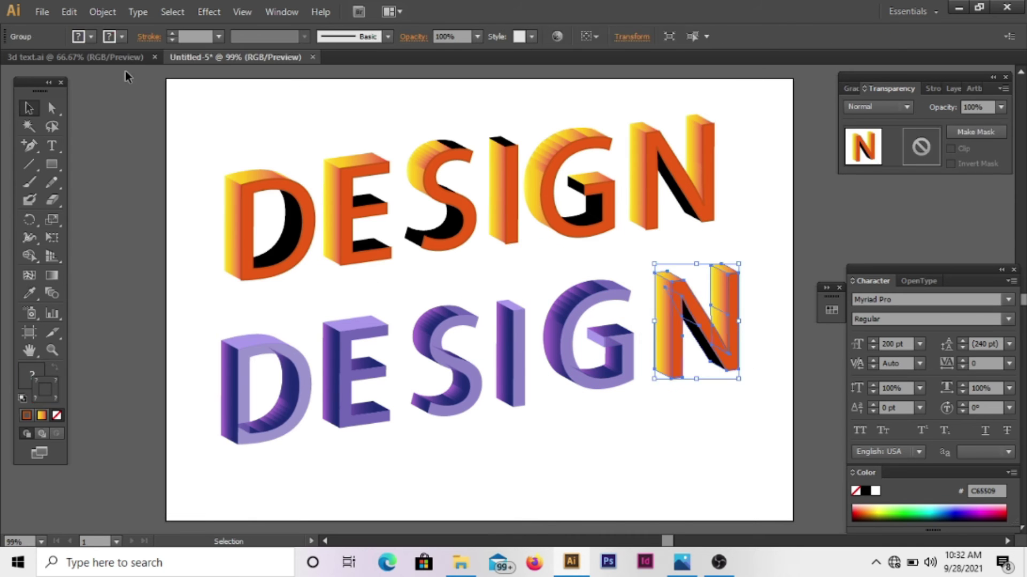
Step: Ungroup the copied N and match its faces to the purple letters' colours with the Eyedropper
click(102, 12)
click(677, 343)
click(692, 322)
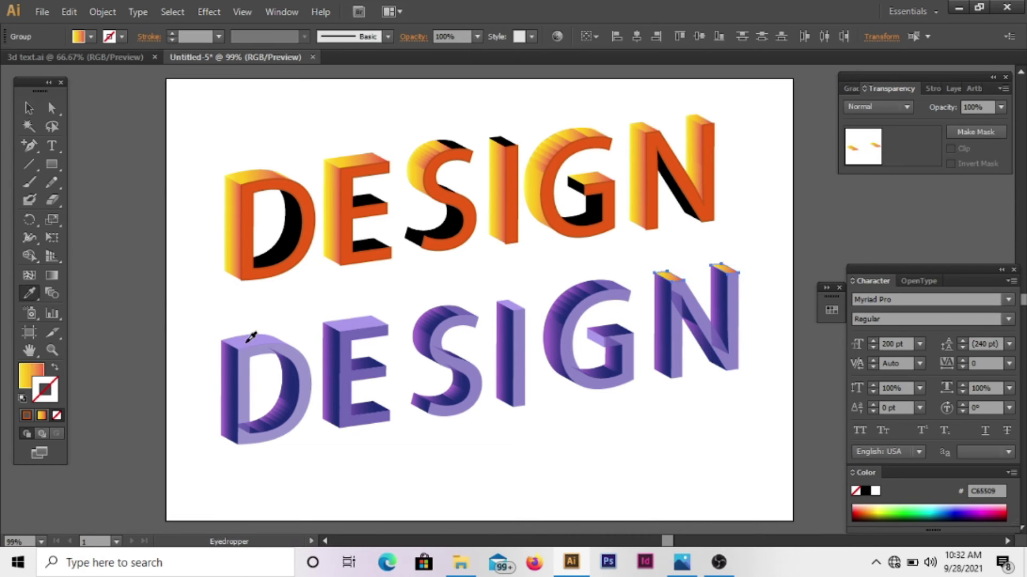
click(247, 343)
click(29, 108)
Step: Group all the letters of the orange DESIGN word
drag(199, 101, 749, 251)
click(103, 12)
click(122, 67)
Step: Scale down the orange and purple DESIGN words and reposition them one above the other on the artboard
drag(715, 281, 659, 262)
drag(510, 364, 508, 320)
click(695, 330)
drag(652, 185, 634, 157)
drag(633, 276, 607, 232)
drag(634, 214, 660, 262)
Step: Duplicate the orange DESIGN word and place the copy directly beneath the original
click(583, 159)
key(ctrl+c)
key(ctrl+v)
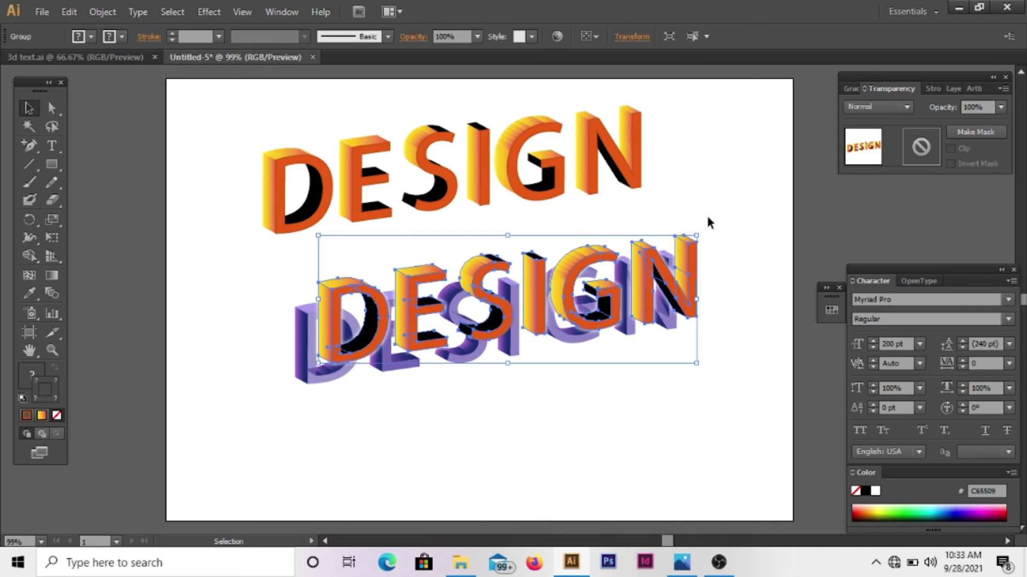
drag(587, 260, 527, 208)
right_click(528, 209)
click(759, 383)
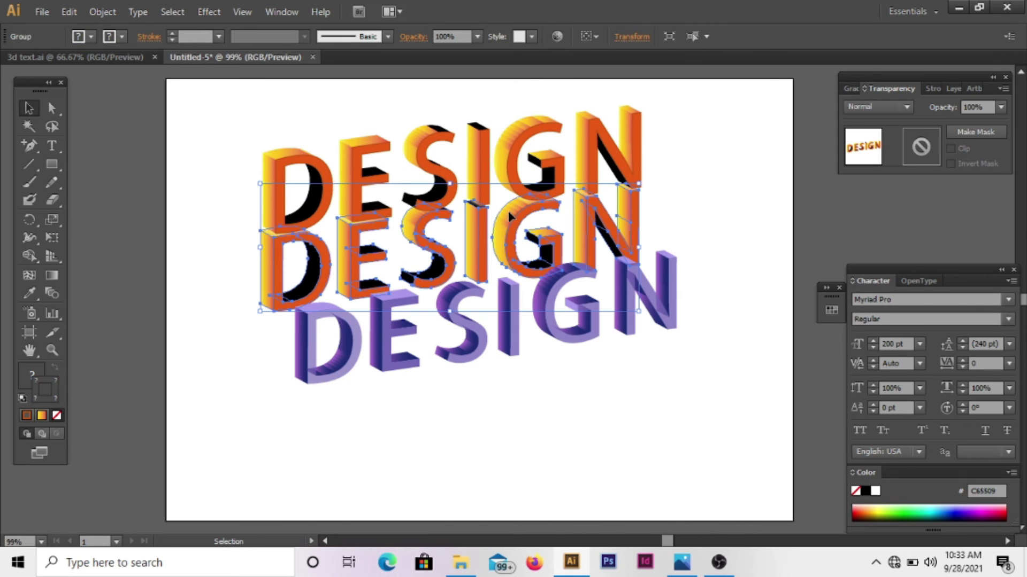
Step: Merge the copied orange word into a single solid orange shape with Pathfinder Unite
click(282, 11)
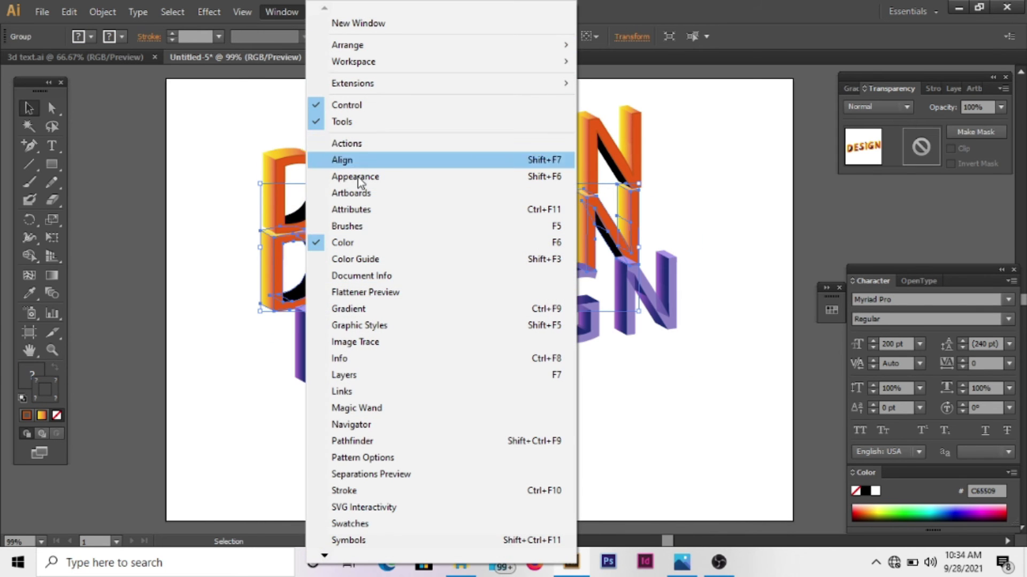
click(353, 441)
click(607, 490)
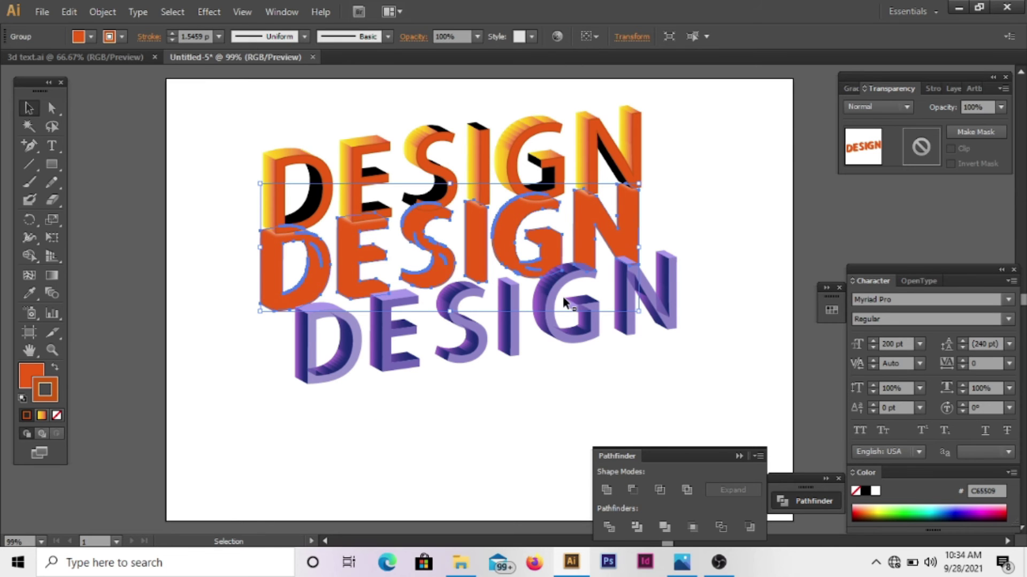
Step: Set the solid orange DESIGN copy's opacity to 30%
click(685, 214)
click(552, 242)
click(1001, 107)
click(984, 181)
click(721, 177)
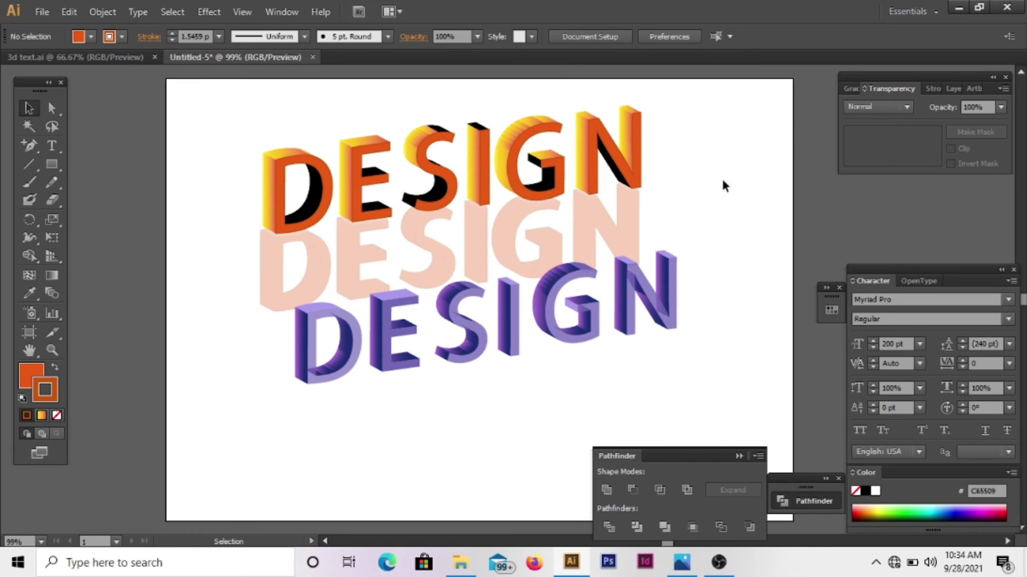
Step: Move the semi-transparent DESIGN shape behind the orange word and nudge it up and sideways into place as a shadow
drag(588, 222, 585, 155)
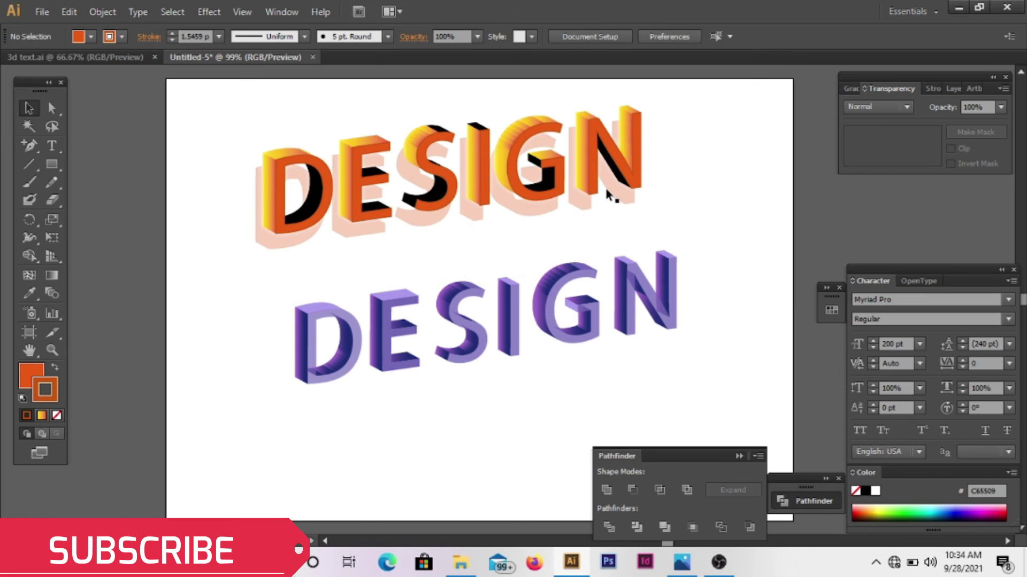
key(Up)
key(Up)
key(Up)
key(Up)
key(Up)
key(Up)
key(Up)
key(Up)
key(Up)
key(Up)
key(Up)
key(Up)
key(Up)
key(Up)
key(Up)
key(Up)
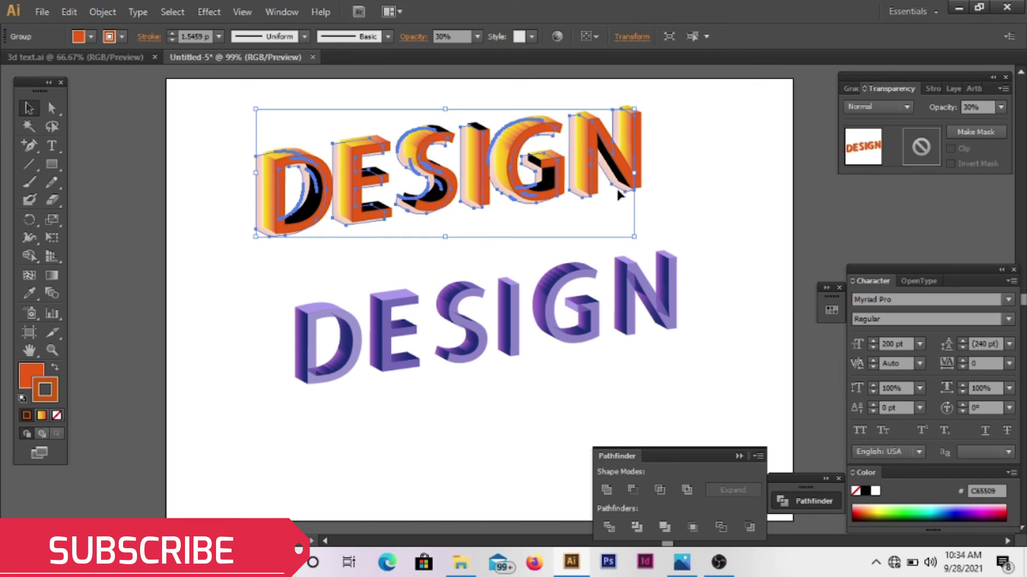
key(Right)
key(Right)
key(Right)
key(Right)
key(Right)
key(Right)
key(Right)
key(Right)
key(Right)
key(Right)
click(698, 172)
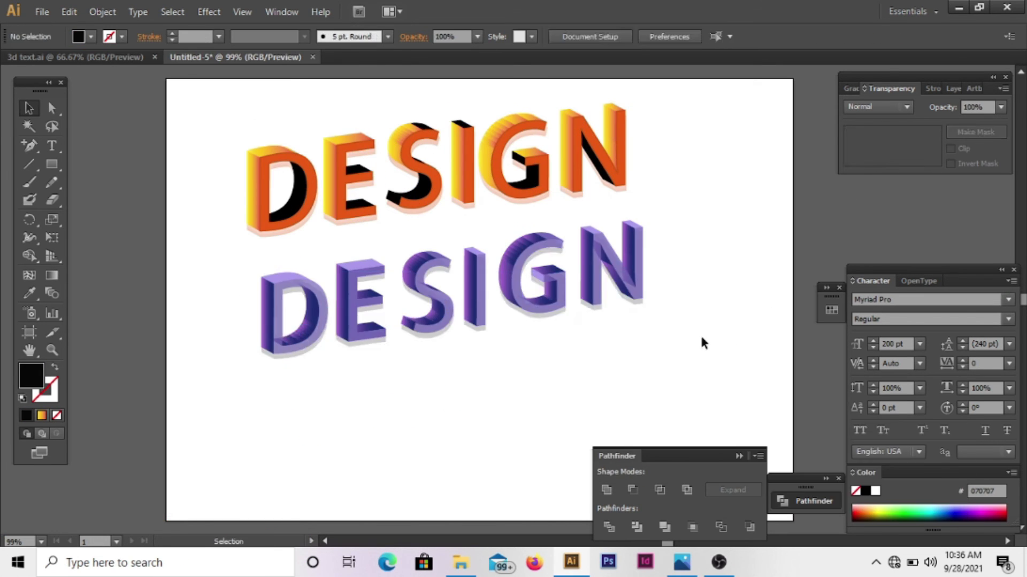
Step: Set a gradient stop on the side of the third word's D to light green C2F7B5
click(554, 313)
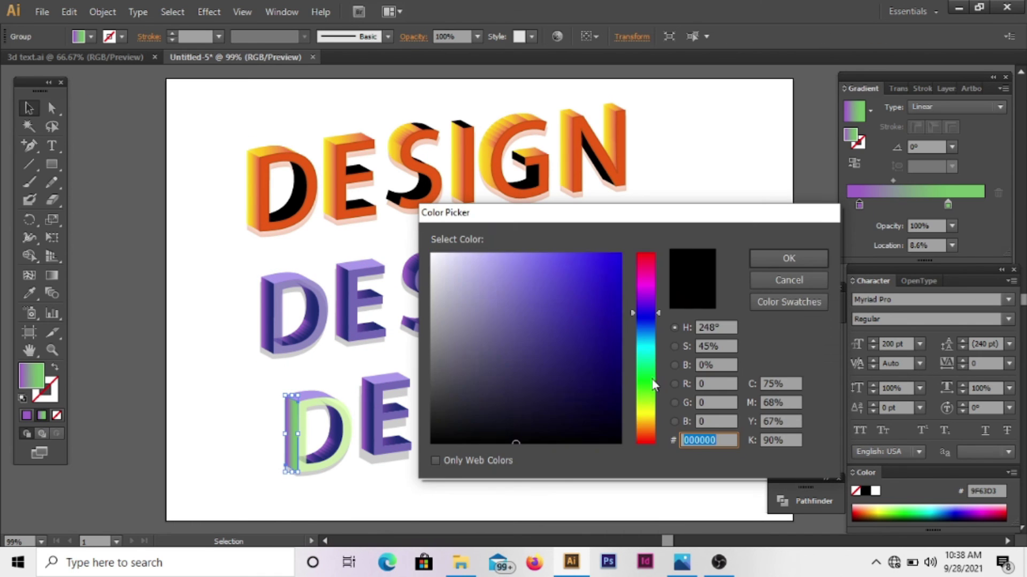
click(481, 259)
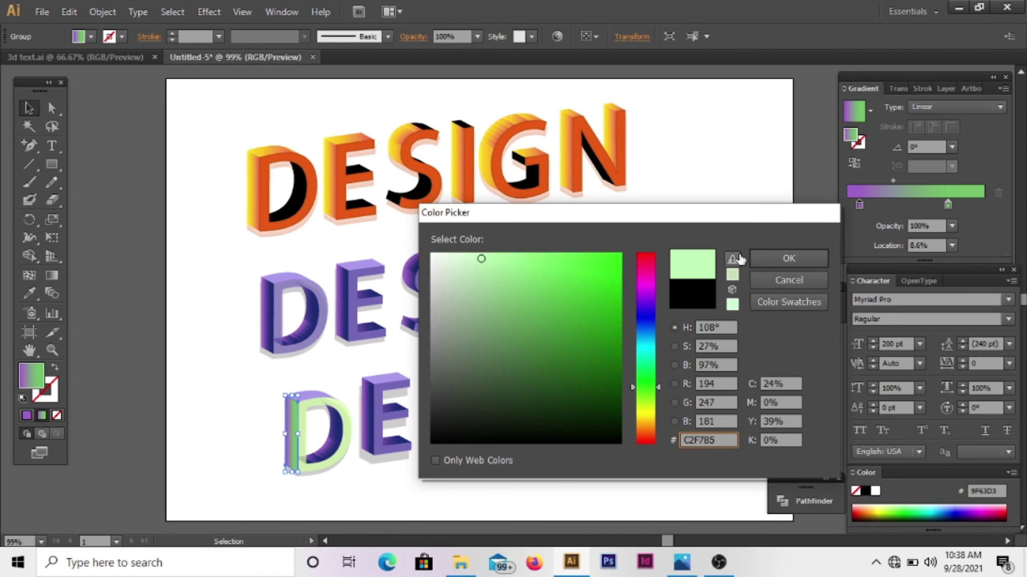
click(788, 257)
Step: Fill the top face of the third word's D with the green gradient
click(312, 396)
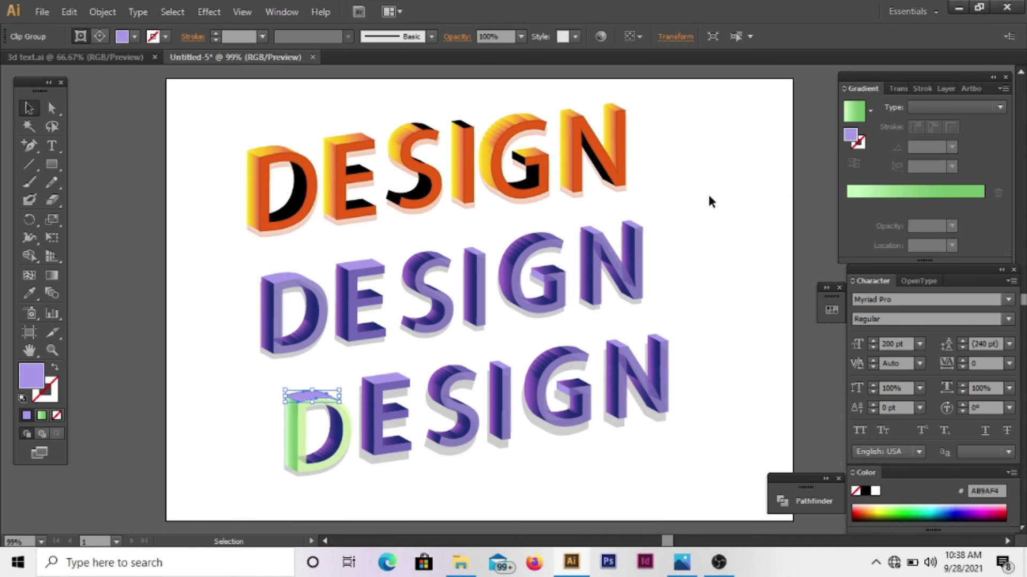
click(42, 413)
key(v)
click(136, 210)
Step: Show the layers and recolour the inner curved faces of the third word's D with the green gradient
click(945, 89)
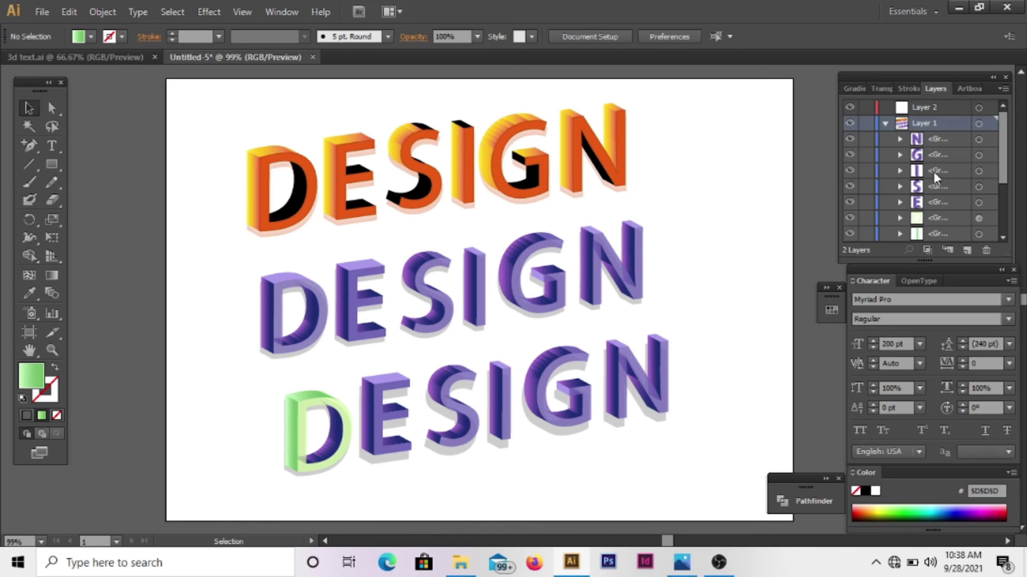
click(331, 437)
key(i)
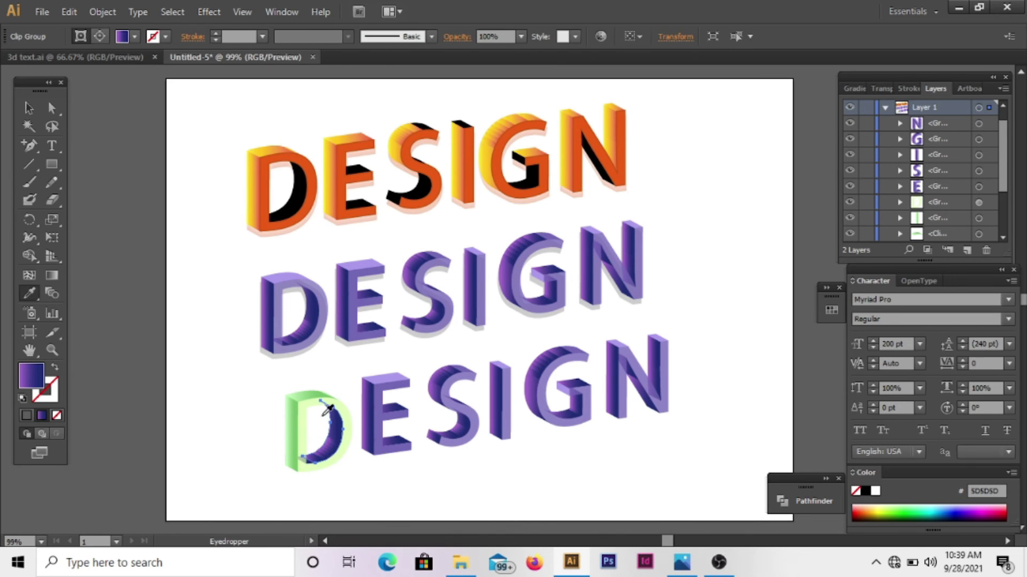
click(110, 191)
click(317, 468)
click(313, 467)
Step: Examine the recoloured green D up close and alongside the other words
click(352, 491)
scroll(352, 491, up, 3)
click(109, 450)
click(175, 504)
scroll(176, 507, down, 1)
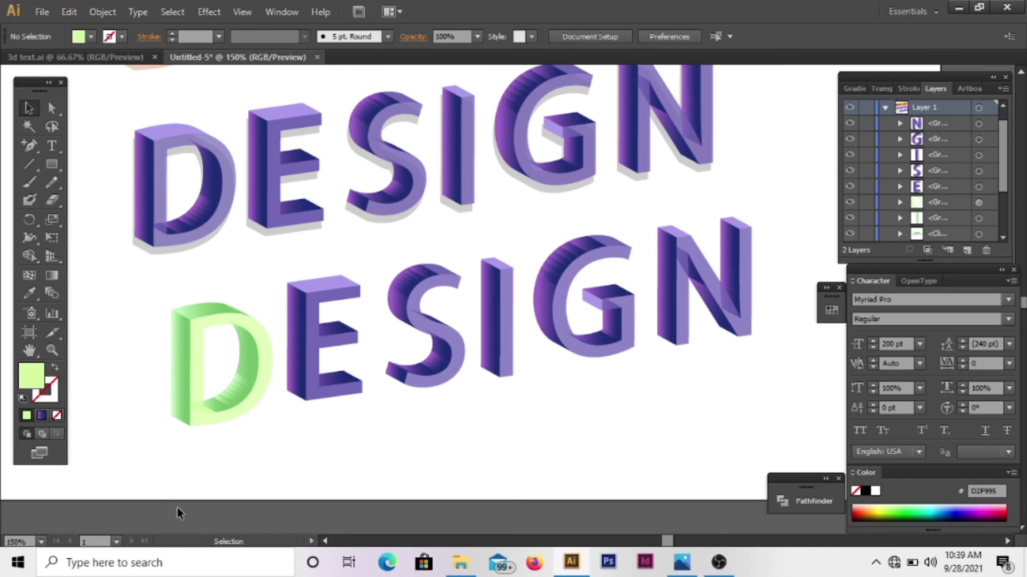
scroll(177, 508, down, 1)
scroll(177, 508, down, 1)
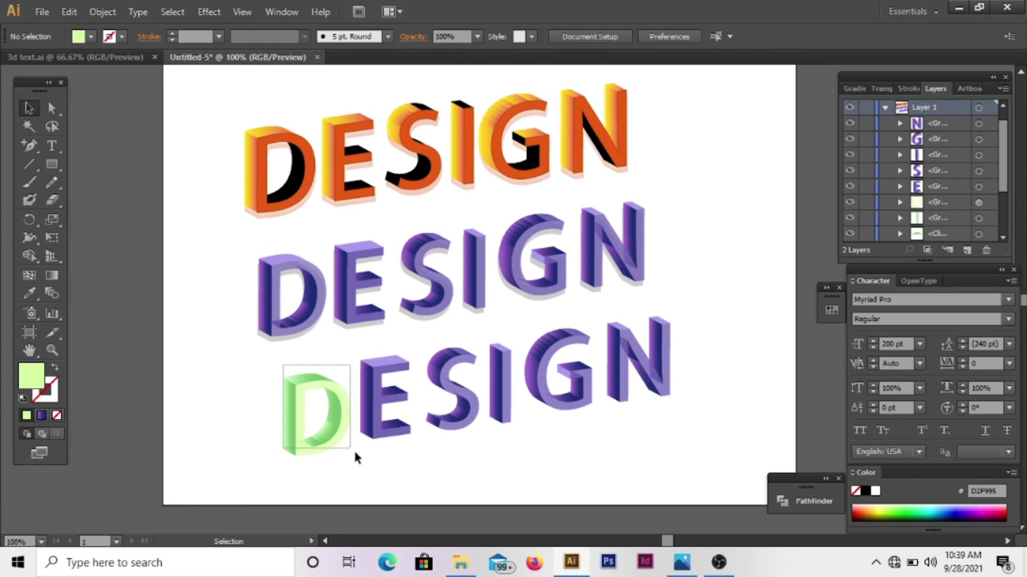
drag(356, 453, 357, 462)
Step: Recolour the green D's front face to a brighter lime green and show the transparency settings
click(301, 420)
double_click(31, 376)
click(578, 259)
click(799, 261)
click(881, 88)
click(779, 244)
Step: Change both gradient stops on the green D's side face to a lime-to-dark-green gradient
click(290, 417)
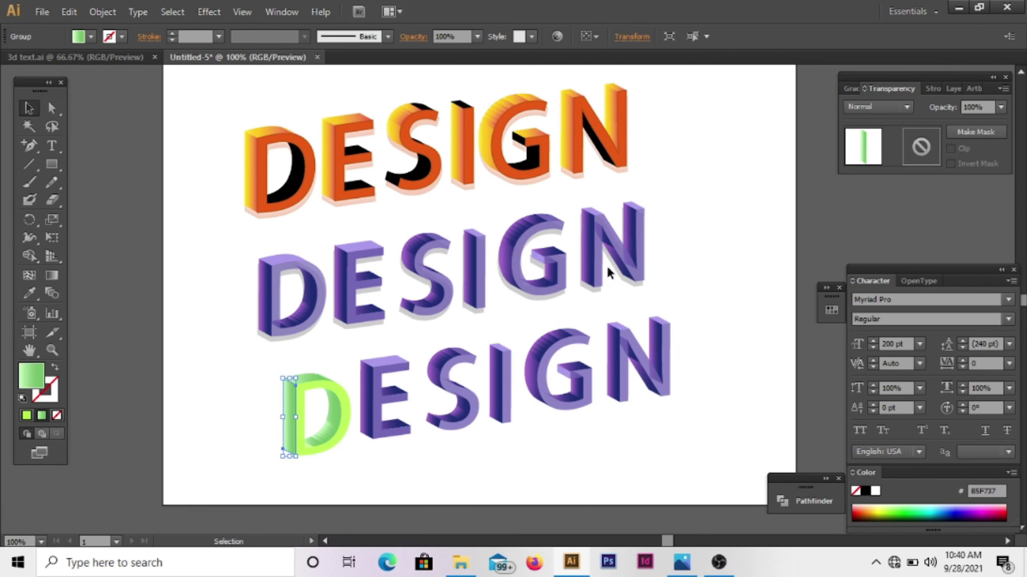
click(851, 89)
click(948, 204)
double_click(31, 376)
click(797, 260)
click(859, 204)
double_click(31, 376)
click(796, 260)
click(289, 414)
Step: Ungroup the third word's E and match its faces to the green D's colours with the Eyedropper
click(376, 398)
click(102, 11)
click(126, 85)
click(366, 402)
key(i)
click(289, 415)
key(v)
click(394, 392)
click(29, 109)
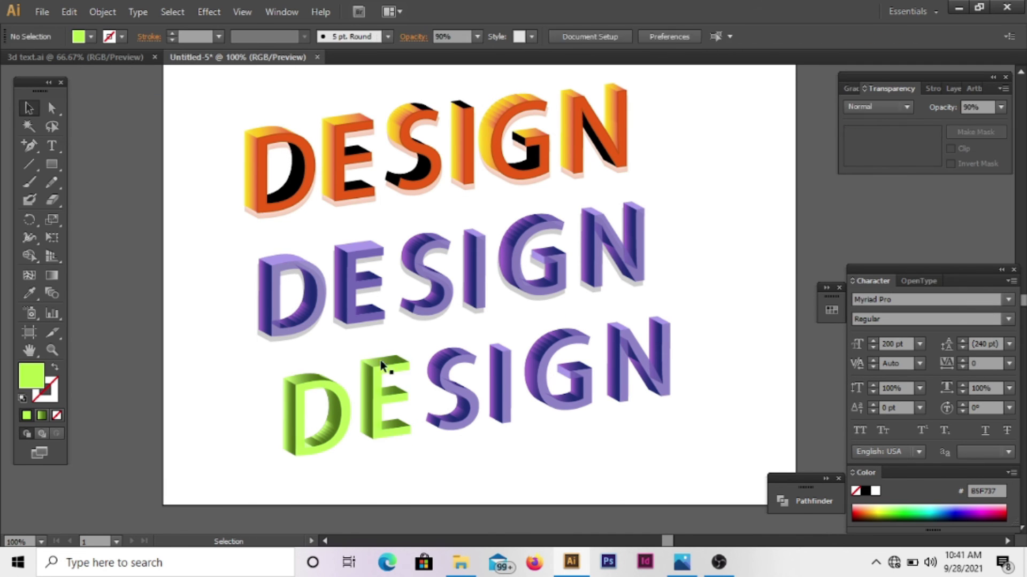
Step: Match the front faces of the third word's S, I, G and N to the green D's lime fill with the Eyedropper
click(551, 360)
click(29, 294)
click(381, 406)
click(29, 109)
Step: Match the side faces of the third word's S, I, G and N to the green E's lime-to-dark-green gradient
click(435, 369)
shift+click(497, 369)
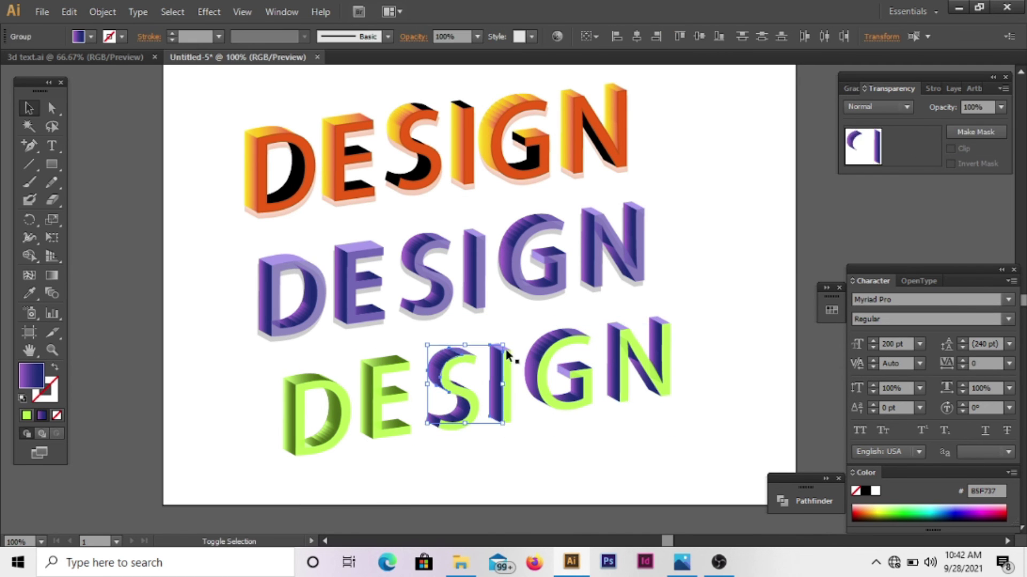
click(30, 293)
click(367, 401)
click(29, 108)
shift+click(620, 332)
click(30, 294)
click(29, 109)
click(29, 294)
Step: Group the green word's letters and place an offset duplicate of the word for its shadow
key(ctrl+g)
click(208, 12)
click(769, 293)
click(435, 386)
click(813, 501)
click(605, 491)
drag(437, 387, 452, 417)
Step: Turn the duplicate into a semi-transparent near-black (070A01) shadow and nudge it into place behind the green word
double_click(32, 376)
click(897, 89)
right_click(453, 416)
key(Up)
key(Up)
key(Up)
key(Up)
key(Up)
key(Up)
key(Up)
key(Up)
key(Right)
key(Right)
click(723, 399)
Step: Close the Pathfinder and swatches panels and add a new layer beneath the artwork's Layer 1
click(826, 479)
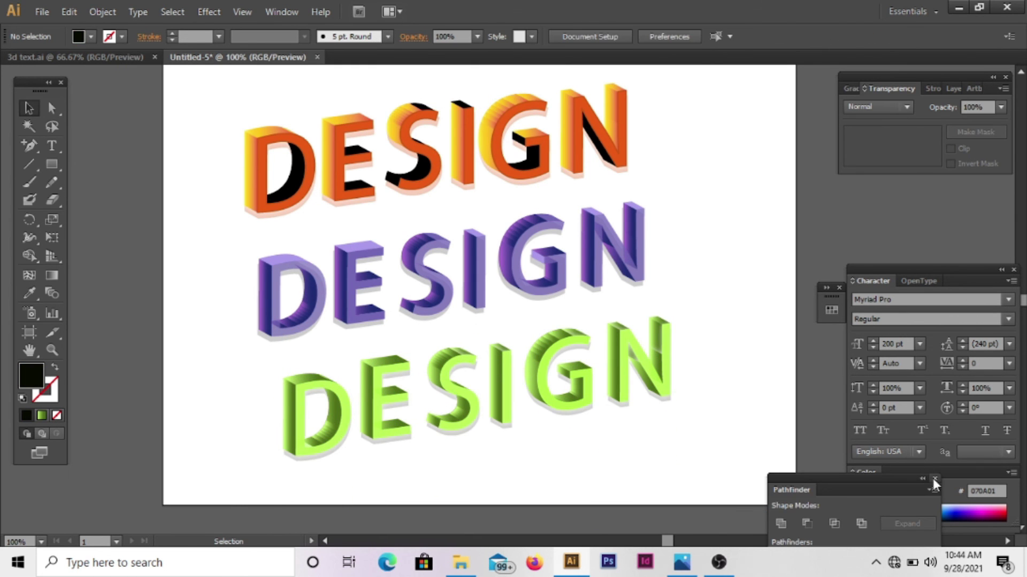
click(933, 479)
click(838, 288)
click(952, 88)
scroll(914, 139, down, 1)
click(884, 120)
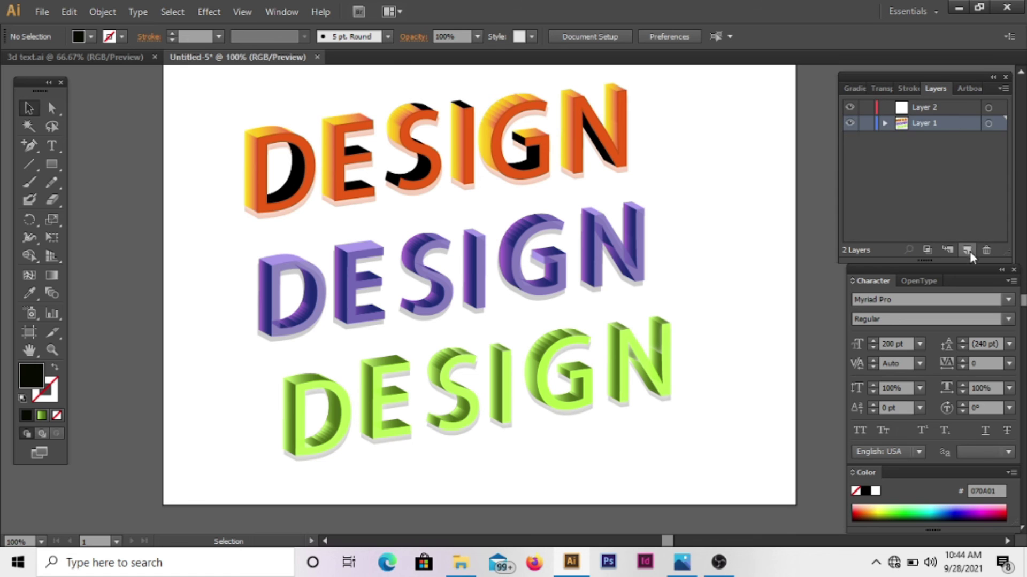
click(966, 251)
Step: Select all three DESIGN words with their shadows, scale them down slightly and centre them on the artboard
drag(234, 106, 672, 449)
key(Right)
key(Right)
key(Right)
key(Right)
key(Right)
key(Right)
key(Right)
key(Right)
key(Right)
key(Right)
key(Right)
key(Right)
key(Right)
key(Right)
key(Right)
key(Right)
key(Right)
key(Right)
key(Right)
key(Right)
key(Left)
key(Left)
key(Left)
key(Left)
key(Left)
key(Left)
key(Down)
key(Down)
key(Down)
key(Down)
key(Down)
key(Down)
click(767, 312)
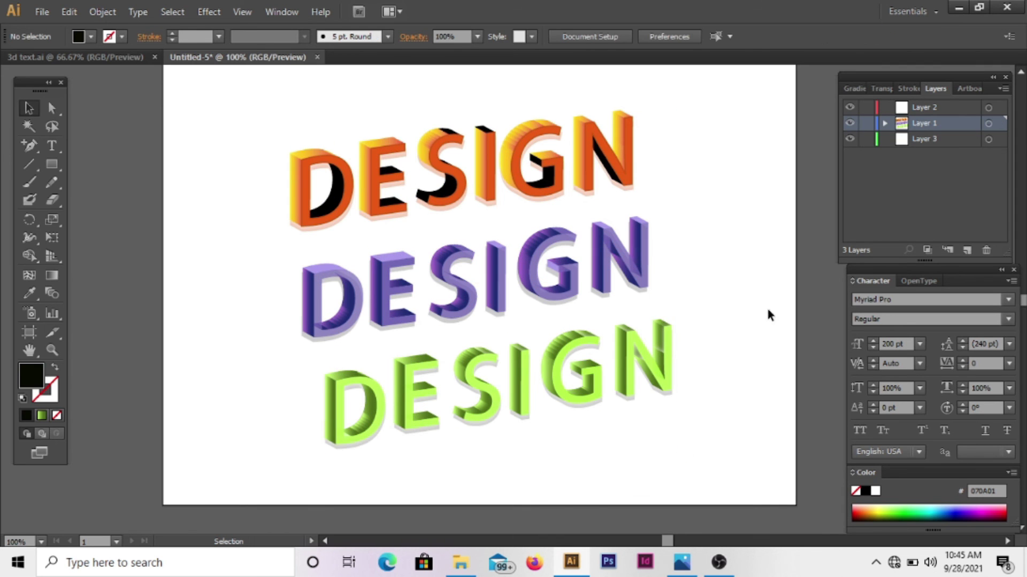
Step: On Layer 3, draw a background rectangle covering the artboard, using the muted green fill 59846C
click(959, 142)
click(51, 164)
double_click(31, 376)
drag(655, 287, 643, 365)
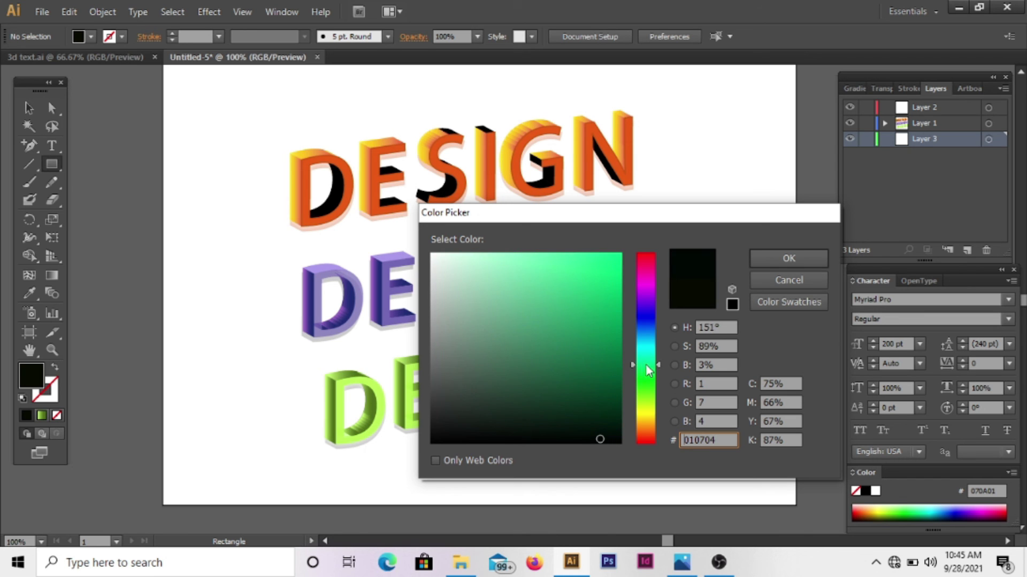
click(605, 392)
mouse_move(561, 345)
mouse_down()
mouse_move(491, 263)
mouse_move(525, 352)
mouse_move(514, 363)
mouse_move(491, 343)
mouse_up()
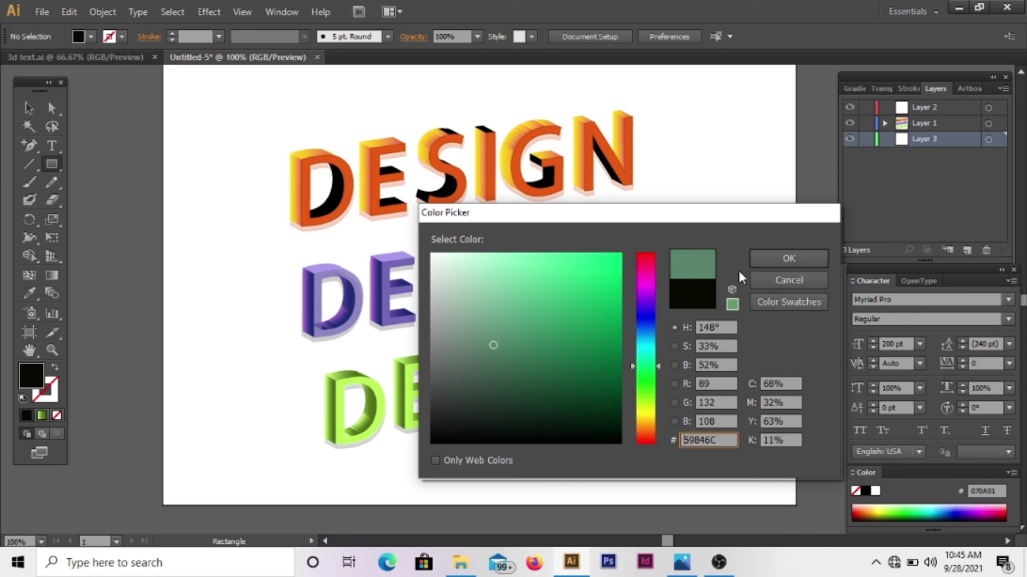
click(789, 258)
key(ctrl+minus)
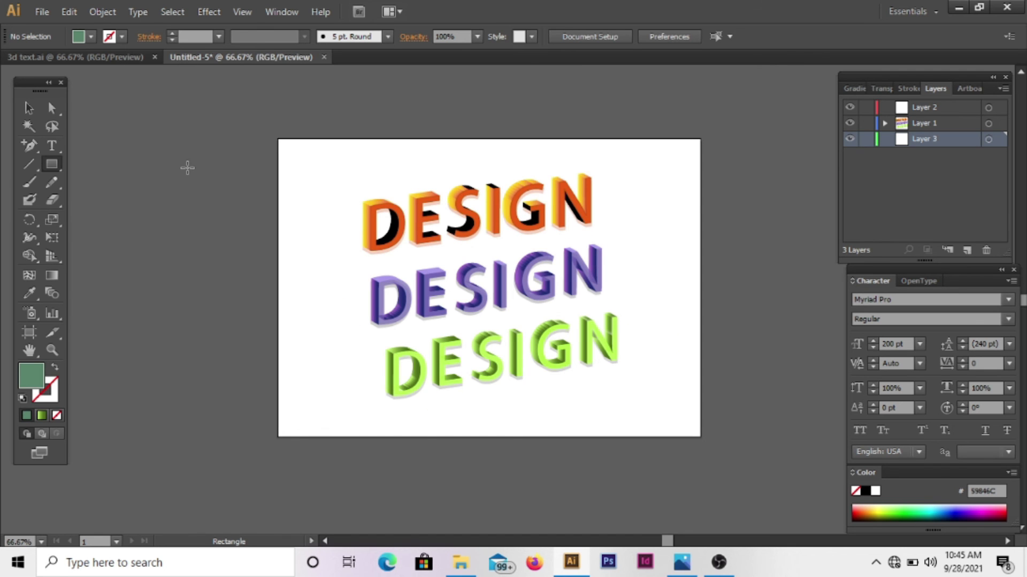
drag(461, 244, 701, 437)
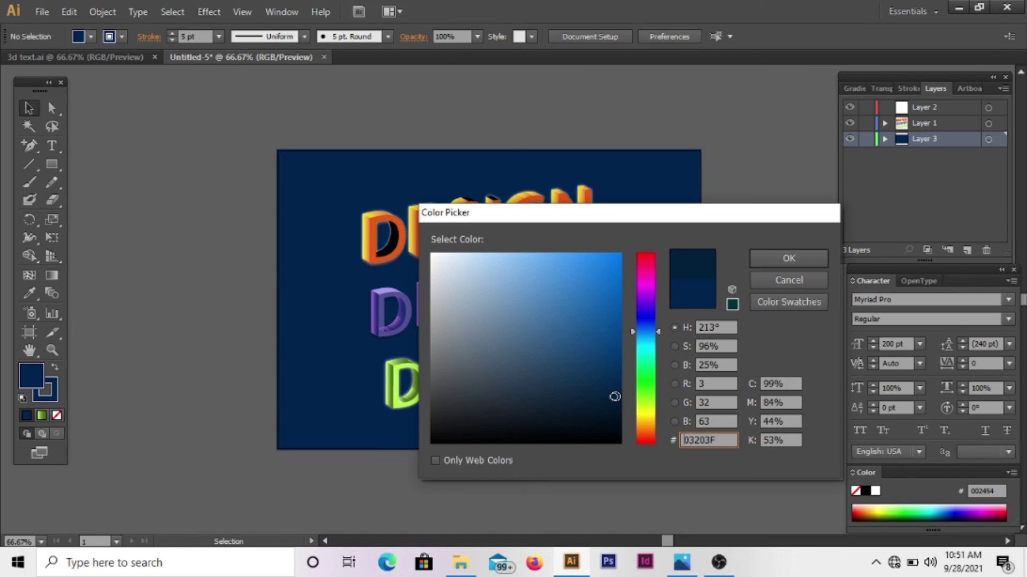
Step: Try dark navy fill colours for the background, starting with 03203F
click(761, 259)
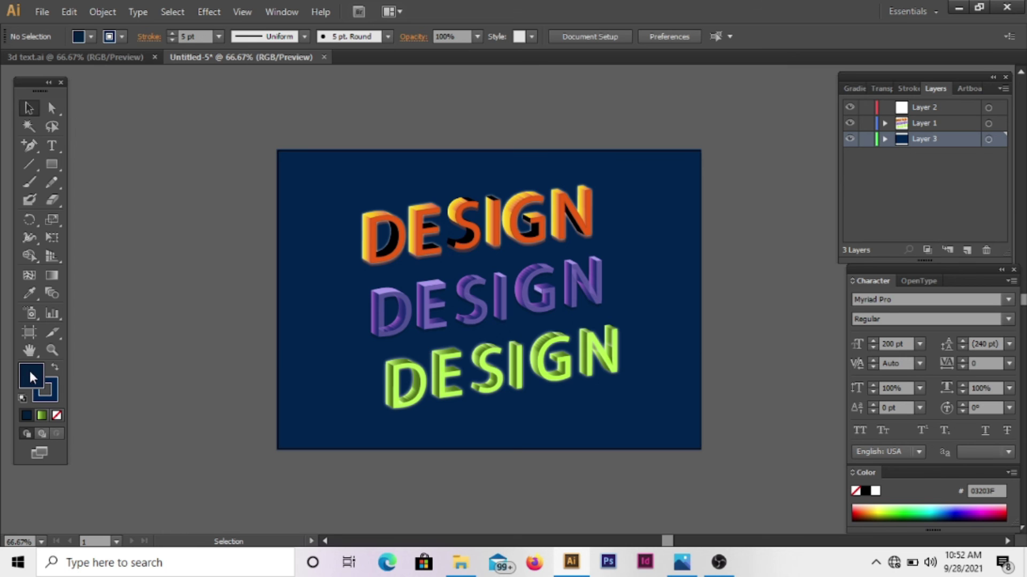
double_click(30, 372)
click(620, 383)
click(789, 258)
Step: Select the background rectangle and recolour it, trying 001351 and settling on the darker navy 021035
click(316, 406)
double_click(30, 375)
text(001351)
click(780, 261)
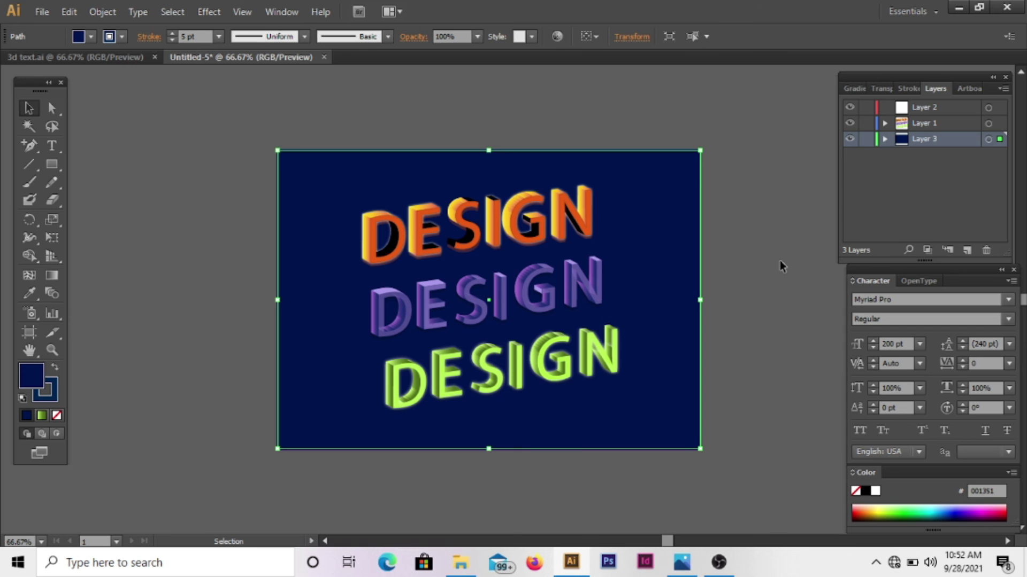
double_click(30, 375)
click(624, 399)
click(787, 258)
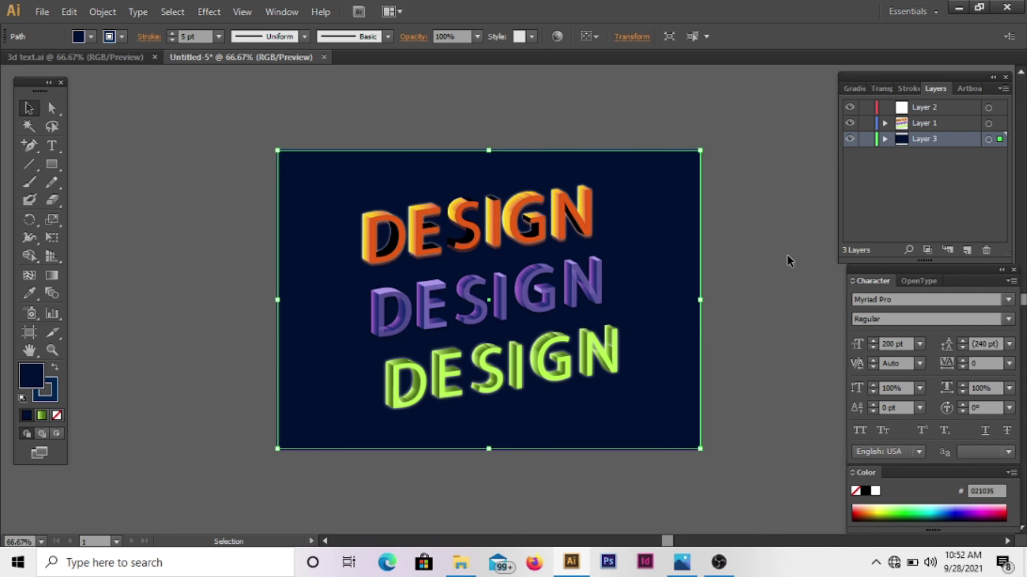